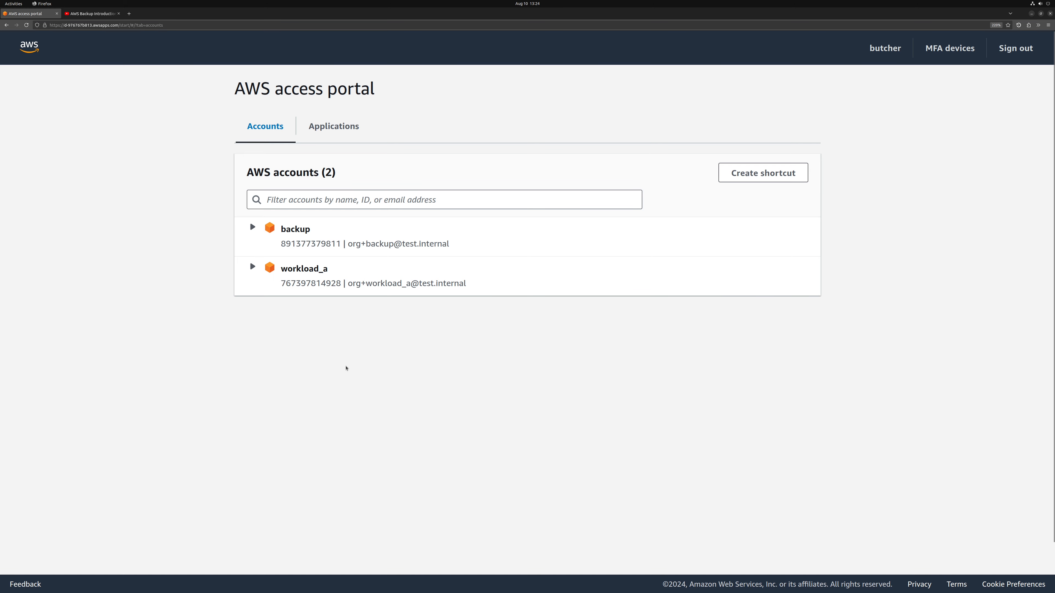
Open the AWS console for the workload_a account with the AdministratorAccess role, enlarging the page display.
{"action": "key", "text": "ctrl+plus"}
{"action": "key", "text": "ctrl+plus"}
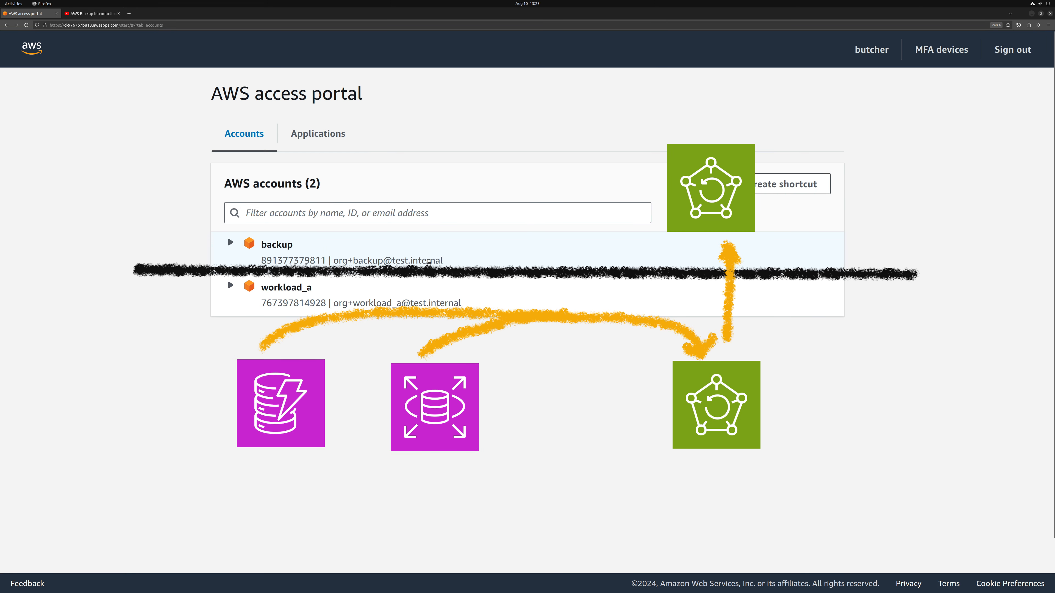
{"action": "left_click", "coordinate": [430, 297]}
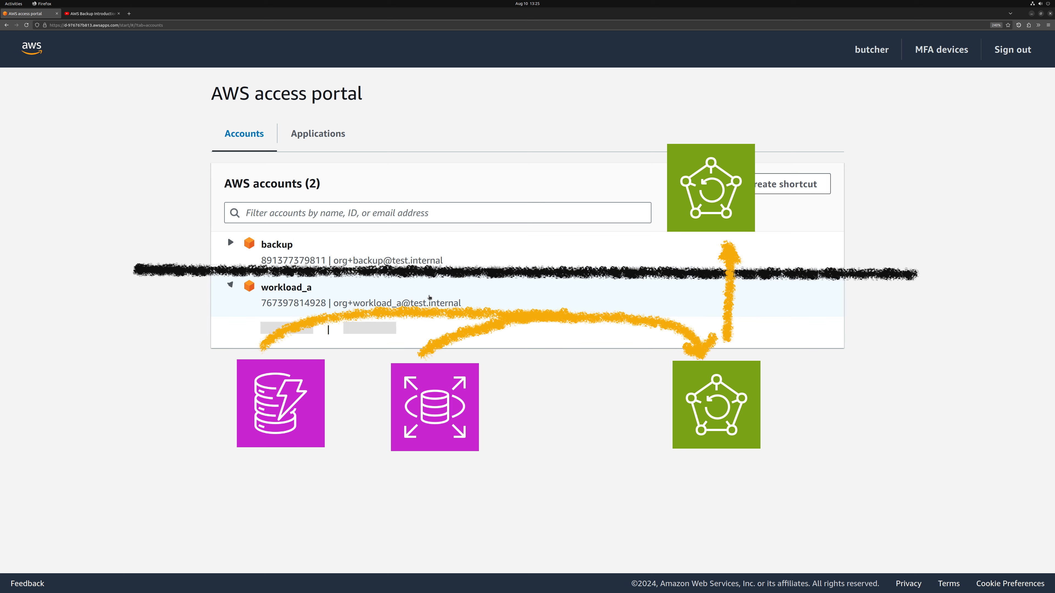
{"action": "left_click", "coordinate": [307, 330]}
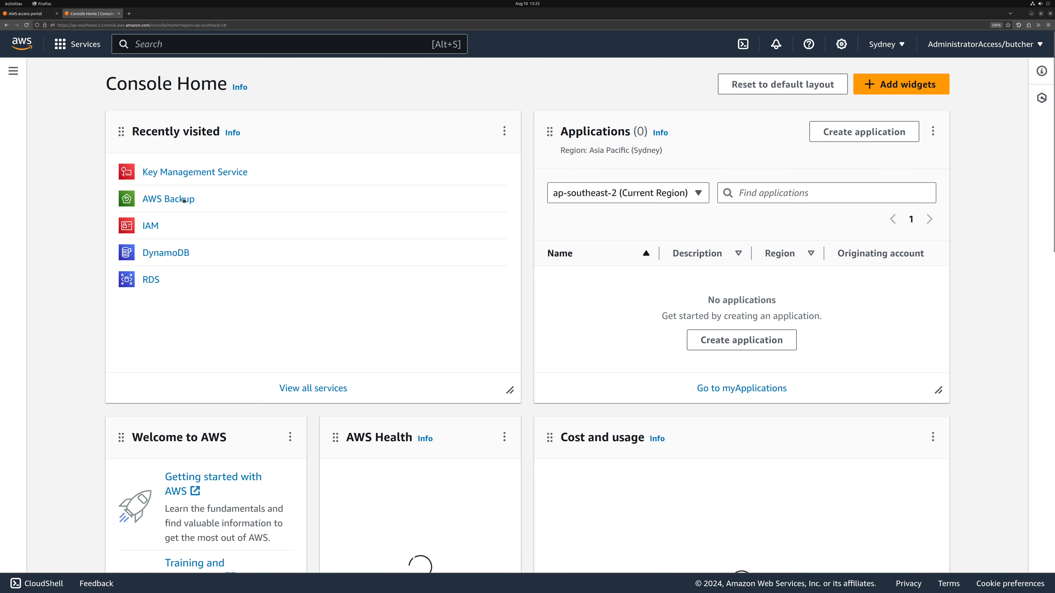
Open the DynamoDB and RDS consoles in separate browser tabs and bring up DynamoDB.
{"action": "middle_click", "coordinate": [150, 254]}
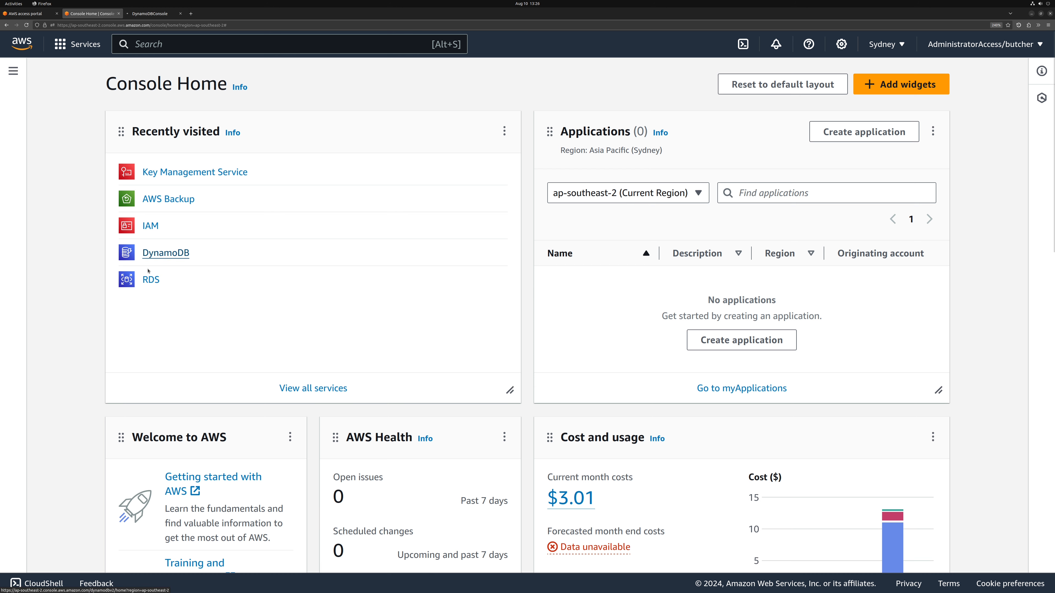
{"action": "middle_click", "coordinate": [150, 279]}
{"action": "left_click", "coordinate": [148, 14]}
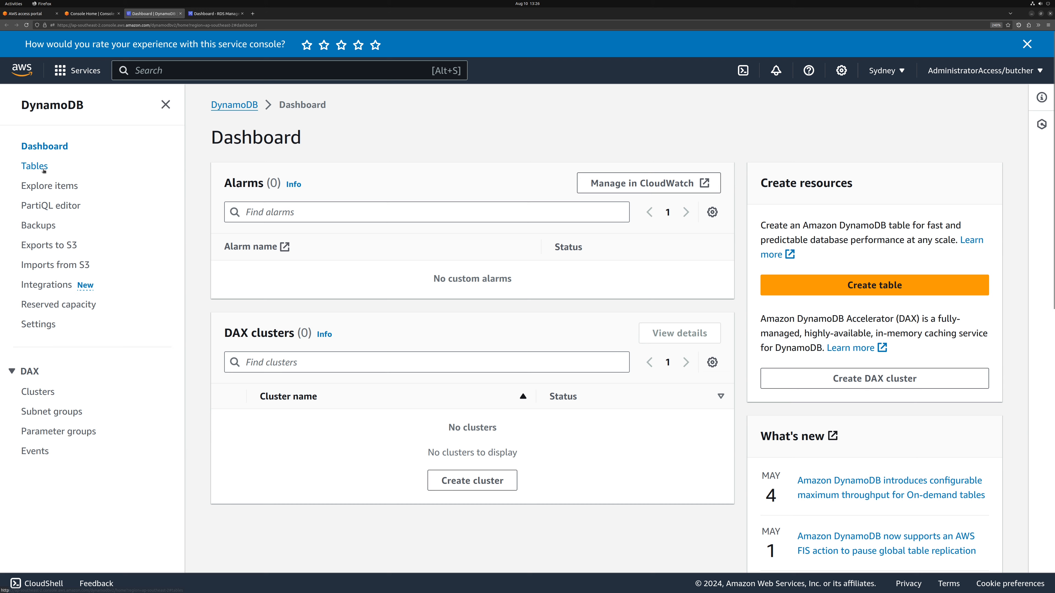
Review the overview of the DynamoDB table tracking, and list the database instances in RDS.
{"action": "left_click", "coordinate": [36, 167]}
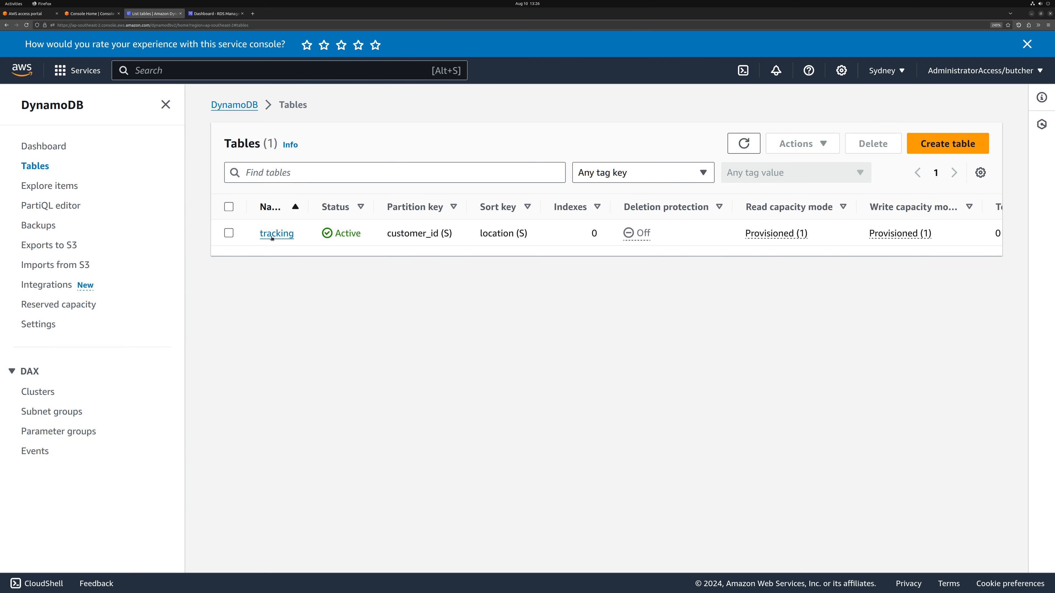
{"action": "left_click", "coordinate": [270, 236]}
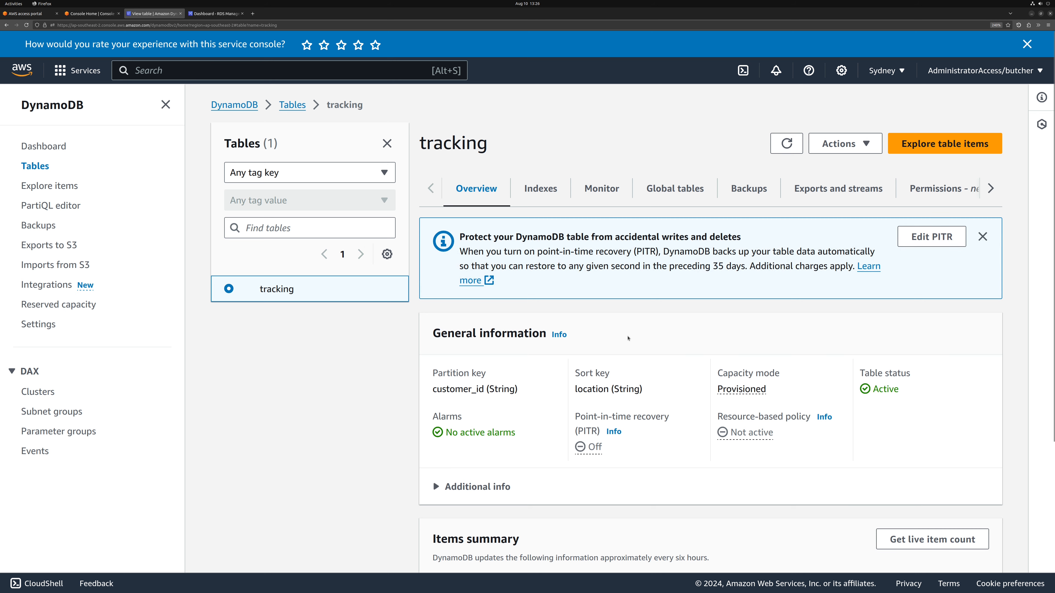
{"action": "scroll", "coordinate": [629, 349], "scroll_direction": "down", "scroll_amount": 8}
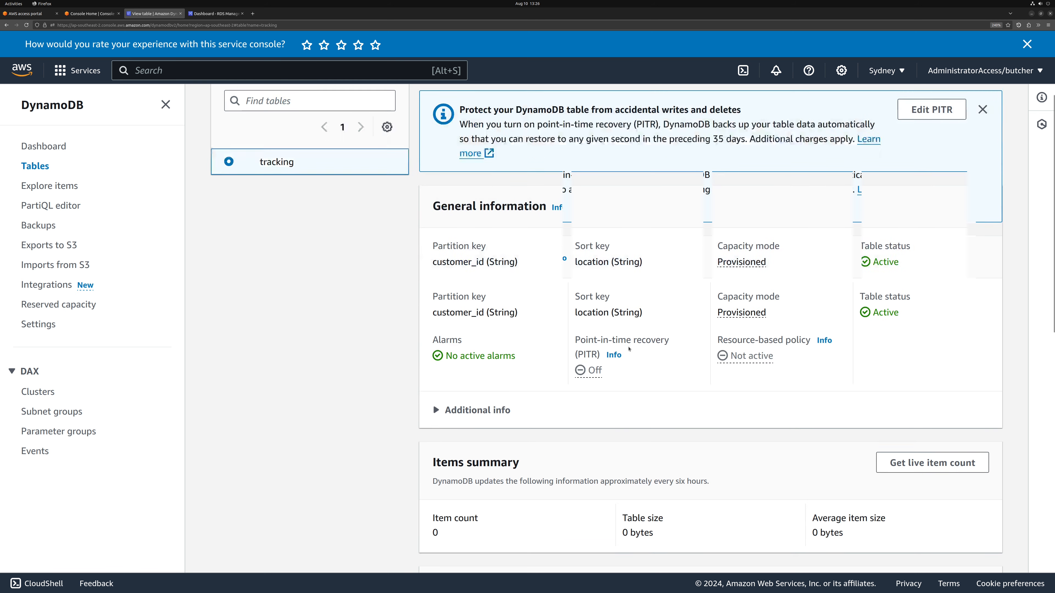
{"action": "scroll", "coordinate": [628, 349], "scroll_direction": "up", "scroll_amount": 8}
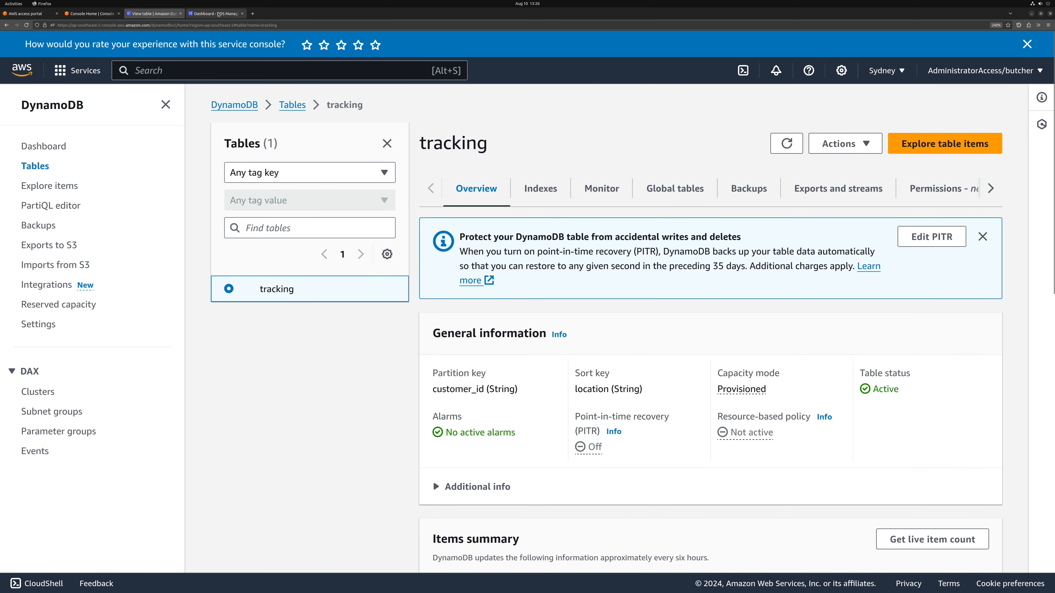
{"action": "left_click", "coordinate": [218, 14]}
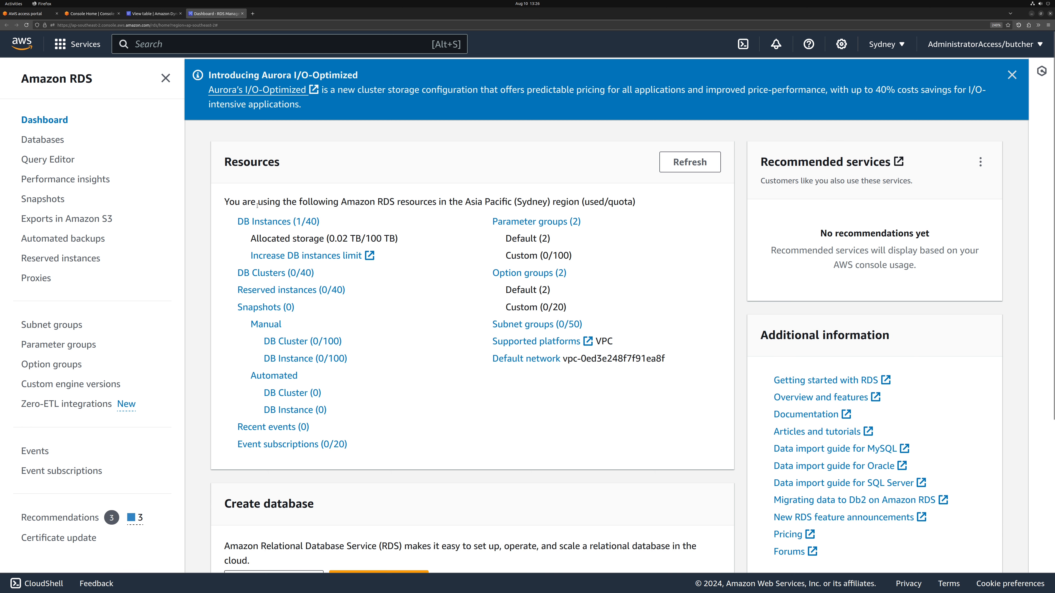
{"action": "left_click", "coordinate": [267, 221]}
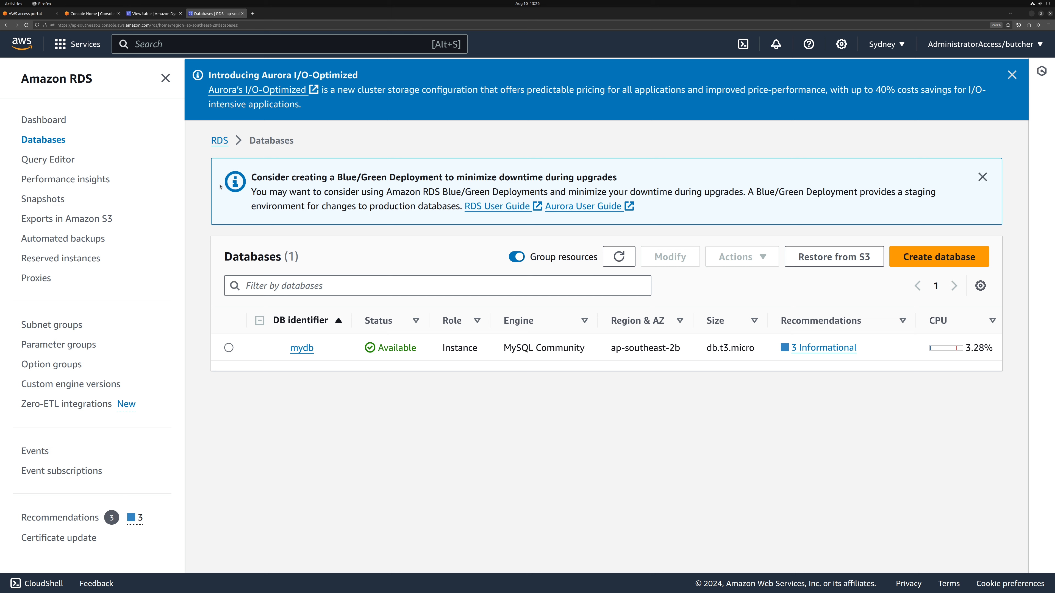
Open Key Management Service in a separate browser tab and show the details of the customer managed key critical_data.
{"action": "left_click", "coordinate": [92, 13]}
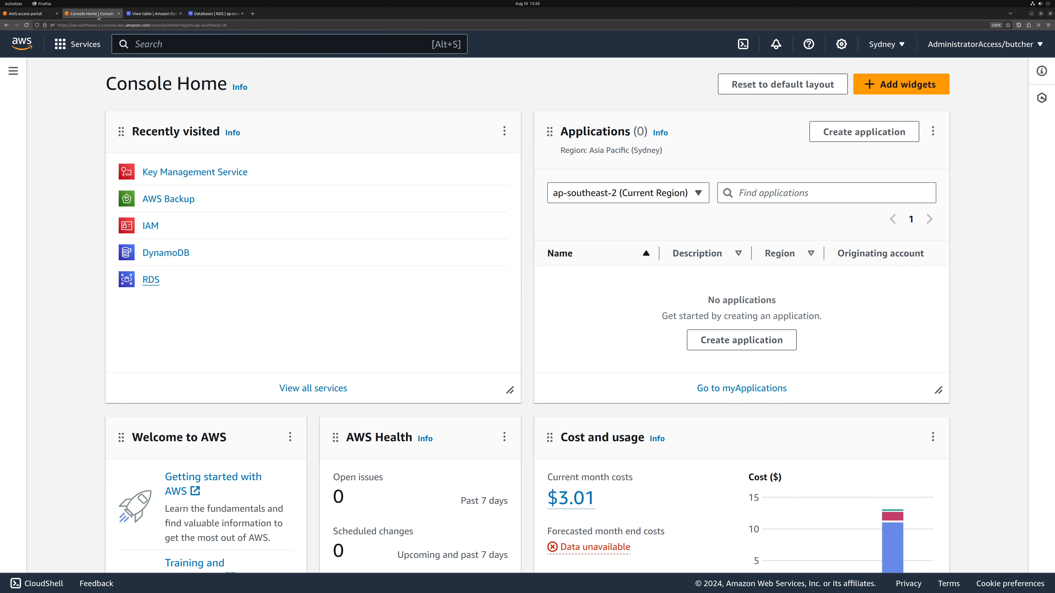
{"action": "middle_click", "coordinate": [170, 175]}
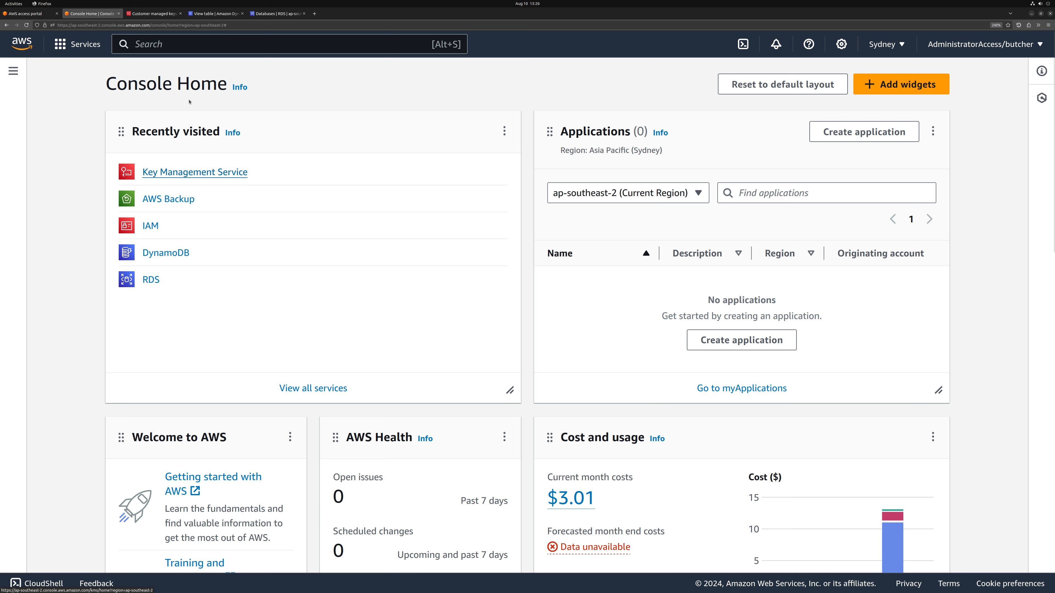
{"action": "left_click", "coordinate": [154, 14]}
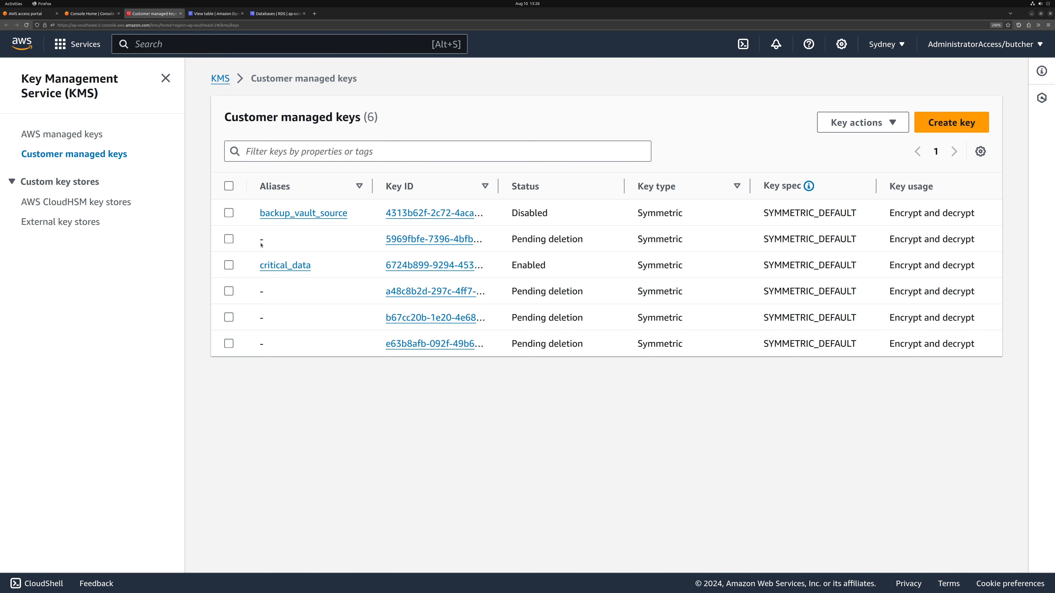
{"action": "left_click", "coordinate": [277, 265]}
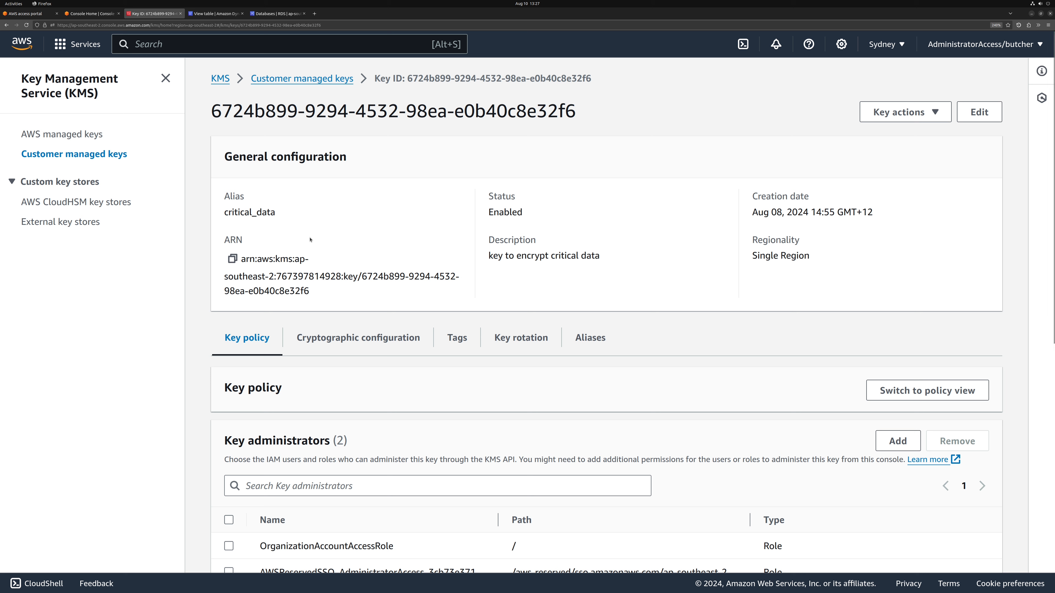
Display the critical_data key policy as JSON and examine its "Enable IAM User Permissions" statement.
{"action": "scroll", "coordinate": [345, 271], "scroll_direction": "down", "scroll_amount": 2}
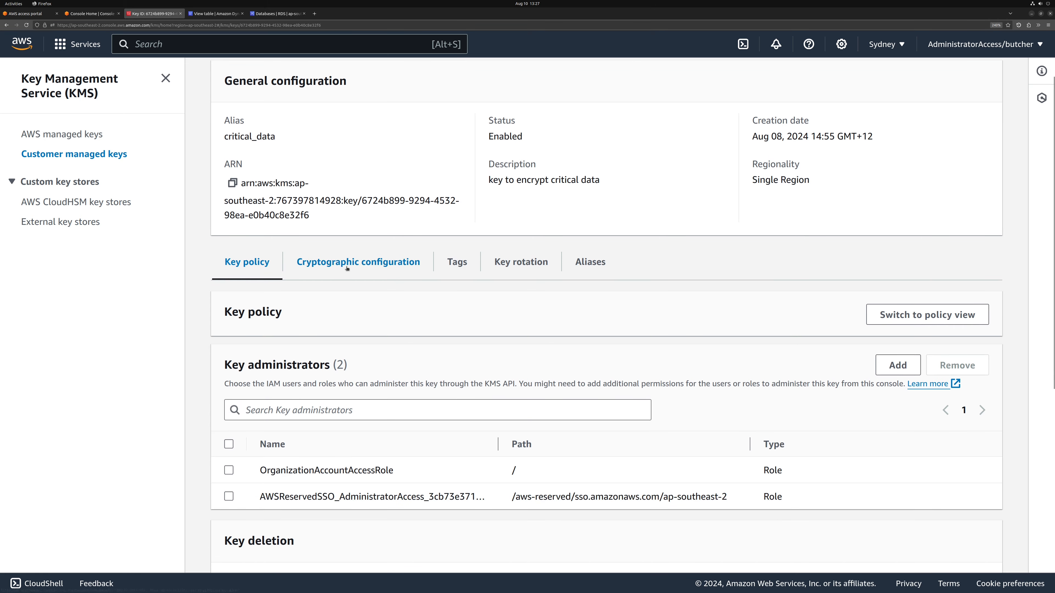
{"action": "scroll", "coordinate": [341, 264], "scroll_direction": "down", "scroll_amount": 3}
{"action": "left_click", "coordinate": [879, 163]}
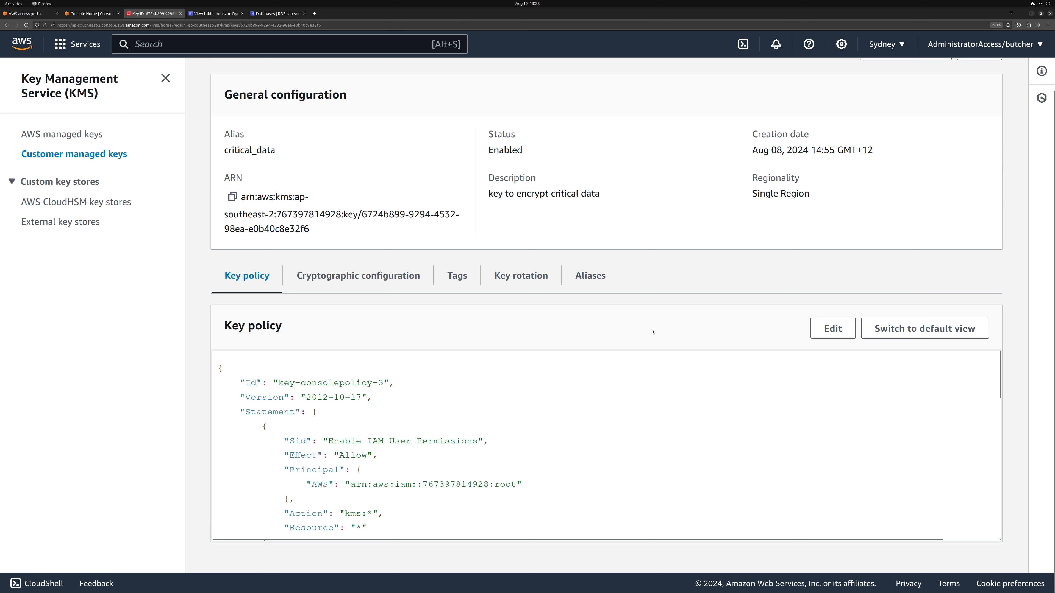
{"action": "scroll", "coordinate": [511, 437], "scroll_direction": "down", "scroll_amount": 5}
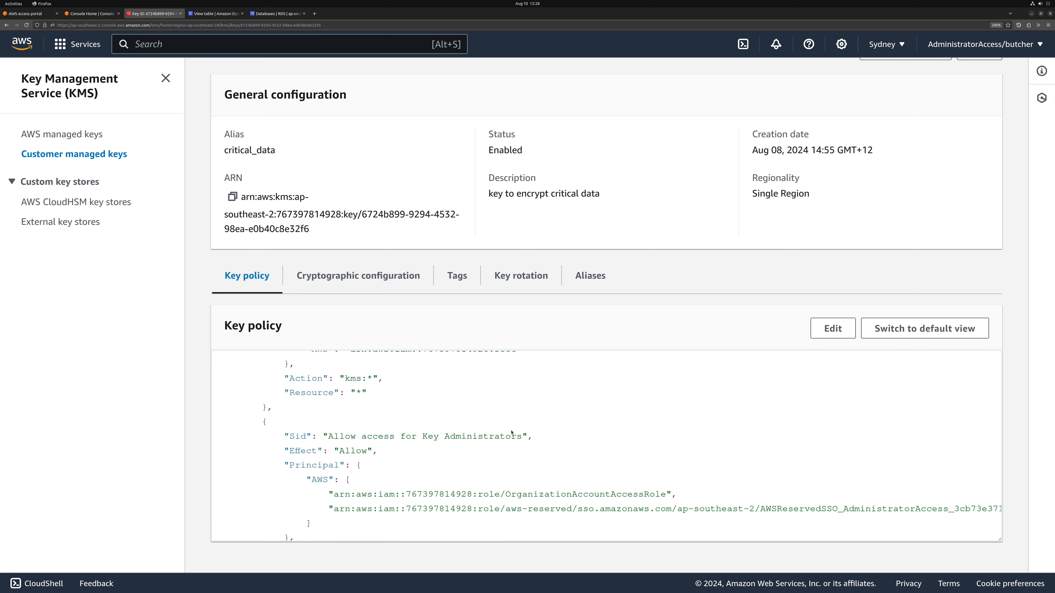
{"action": "scroll", "coordinate": [512, 433], "scroll_direction": "up", "scroll_amount": 4}
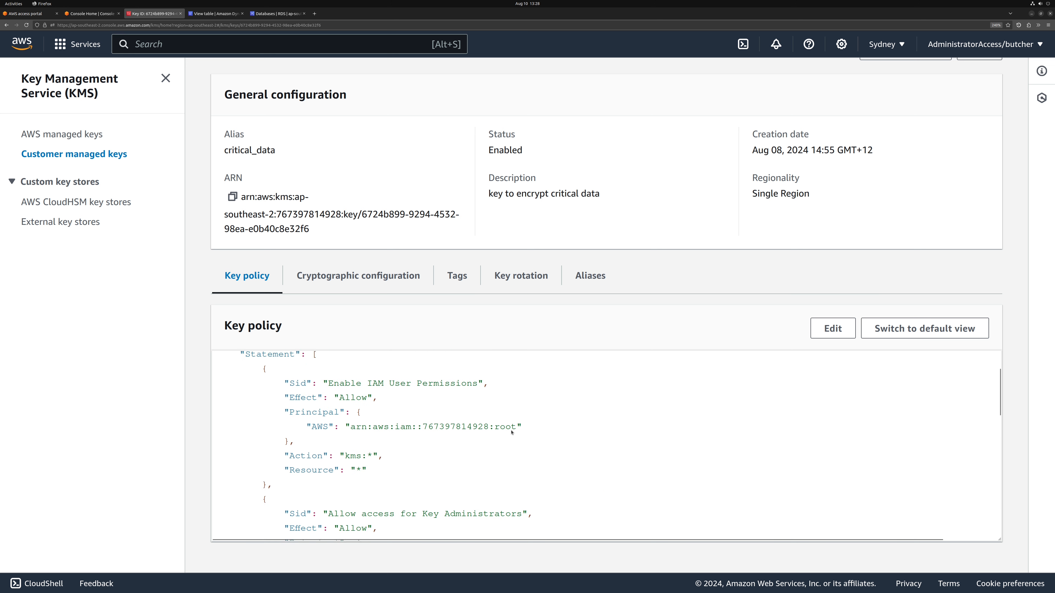
{"action": "scroll", "coordinate": [483, 433], "scroll_direction": "down", "scroll_amount": 1}
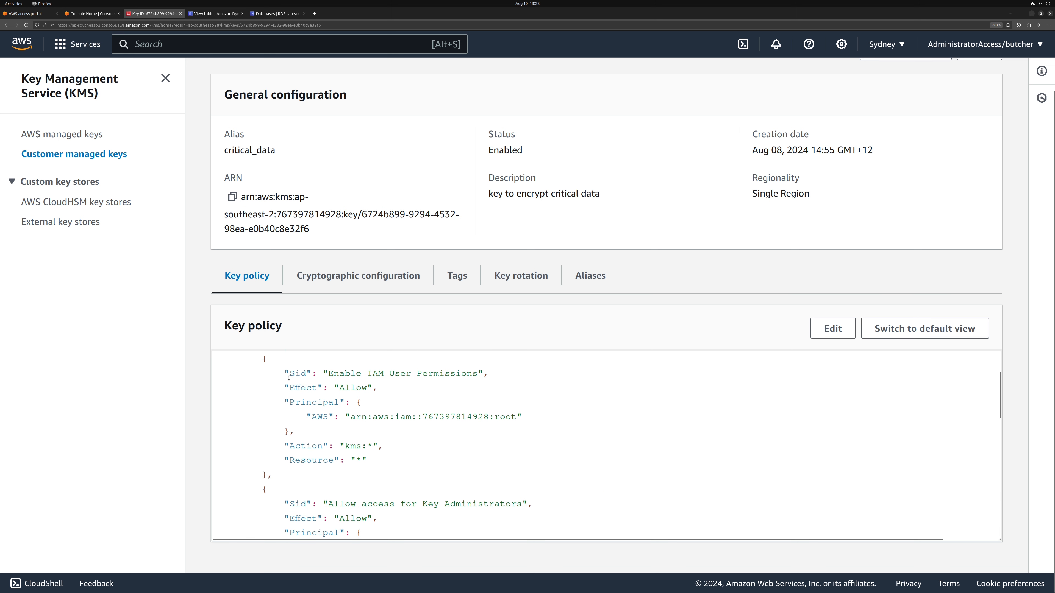
{"action": "left_click_drag", "start_coordinate": [289, 377], "coordinate": [354, 471]}
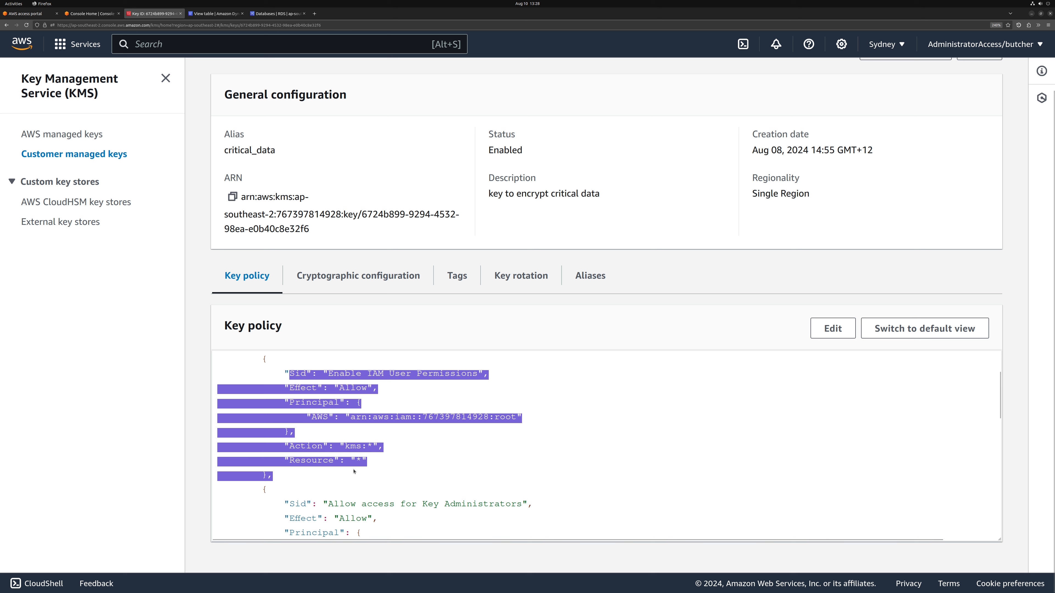
{"action": "left_click", "coordinate": [376, 423]}
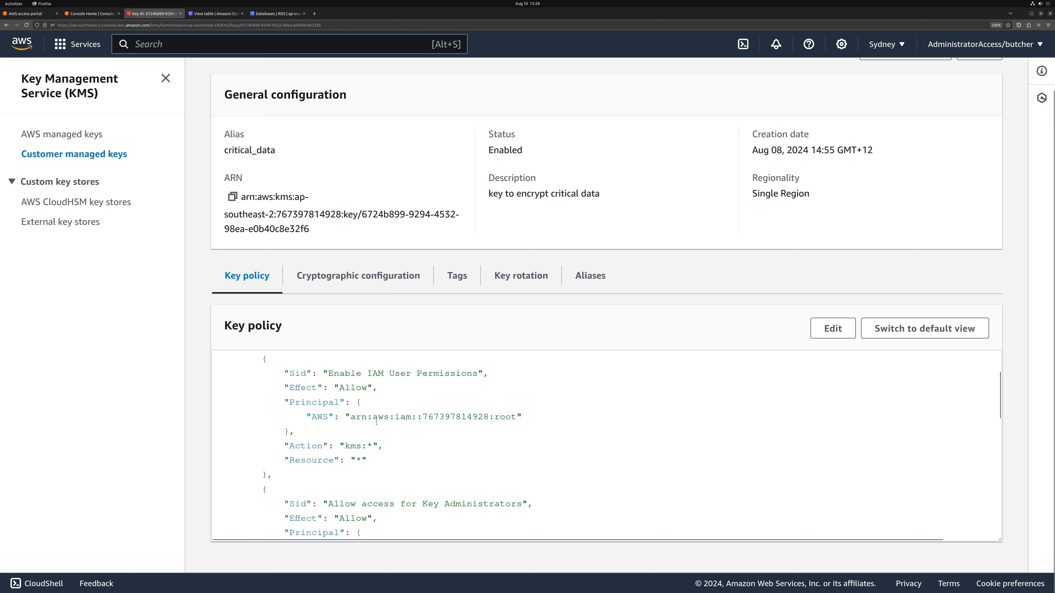
Examine the "Allow access for Key Administrators" statement of the critical_data key policy, including its principals and allowed kms actions.
{"action": "scroll", "coordinate": [376, 422], "scroll_direction": "down", "scroll_amount": 3}
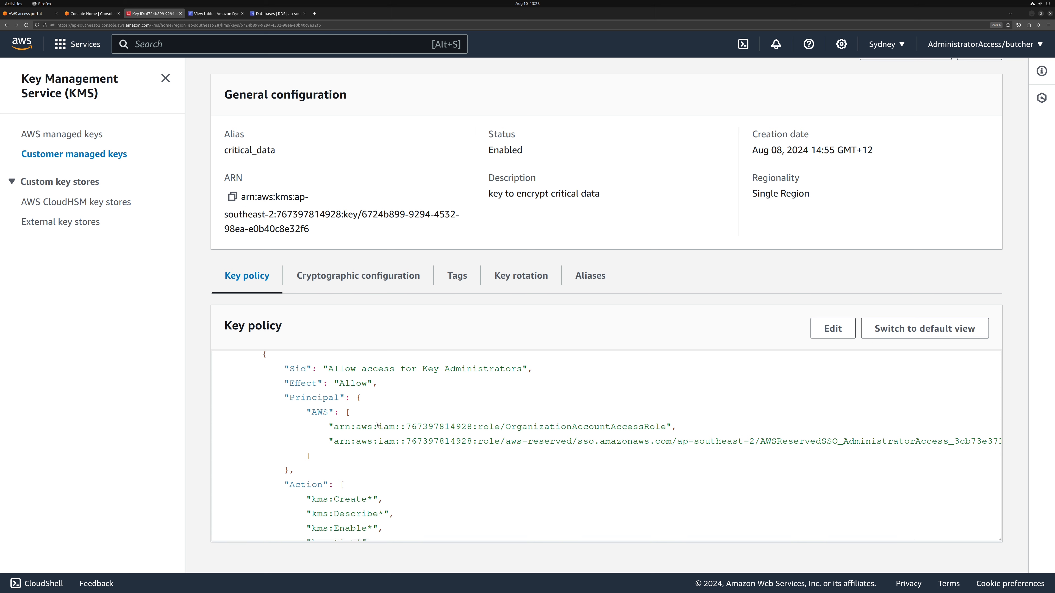
{"action": "scroll", "coordinate": [376, 424], "scroll_direction": "down", "scroll_amount": 2}
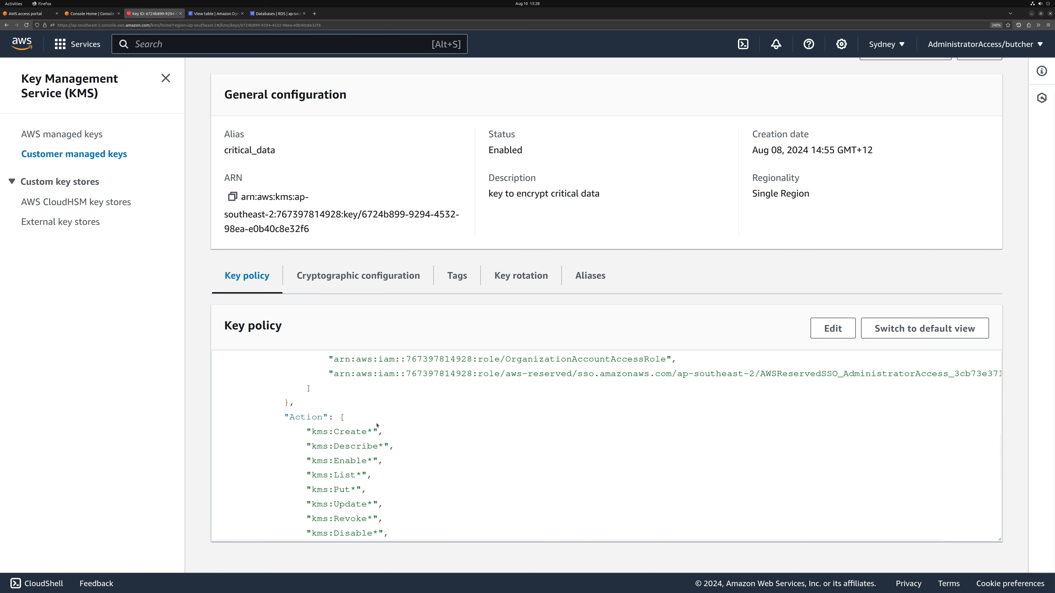
{"action": "scroll", "coordinate": [377, 425], "scroll_direction": "down", "scroll_amount": 3}
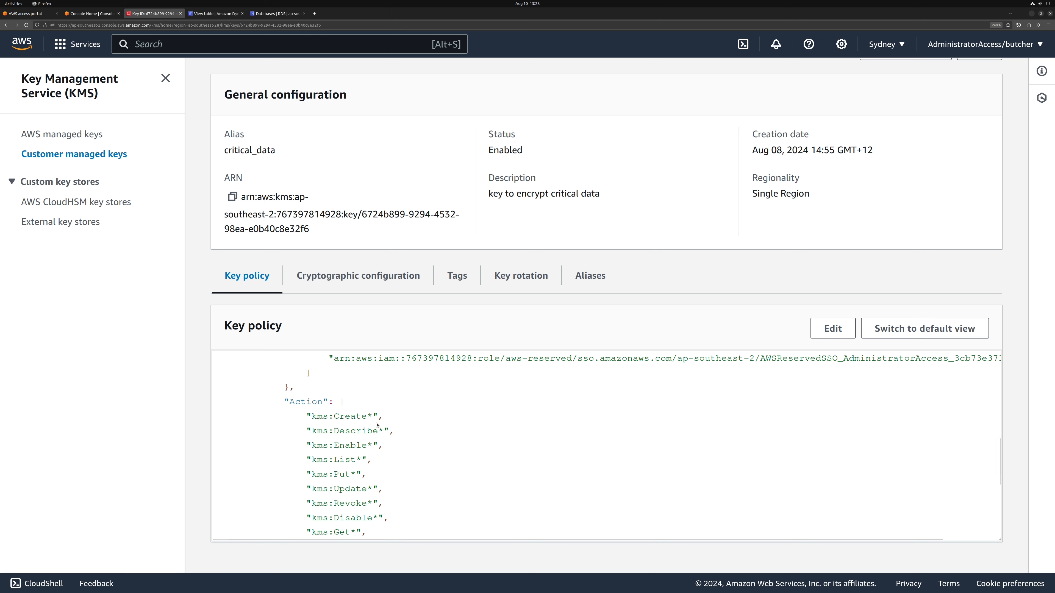
{"action": "left_click_drag", "start_coordinate": [334, 384], "coordinate": [386, 488]}
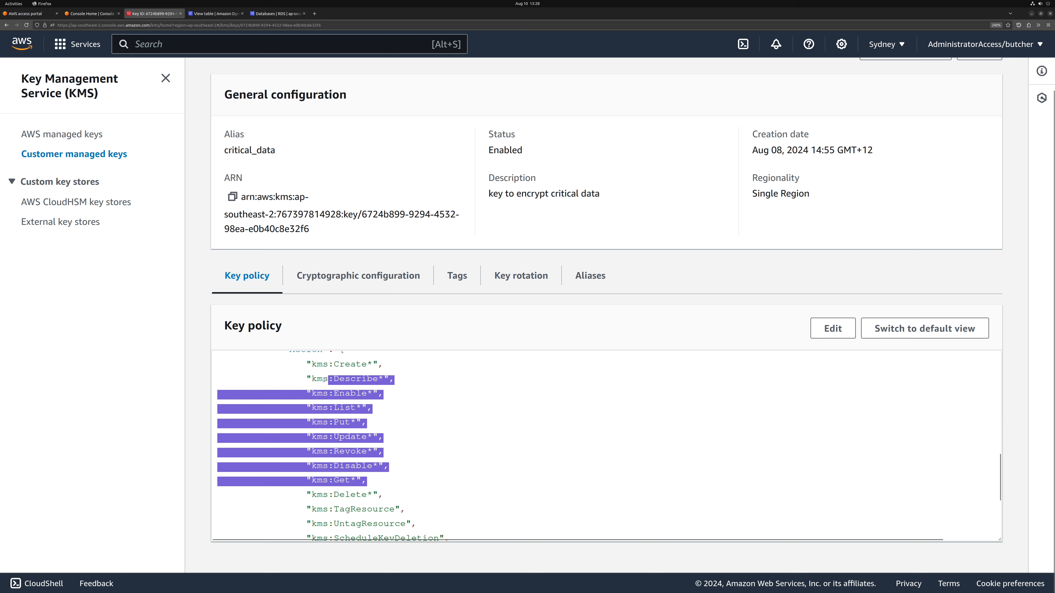
{"action": "scroll", "coordinate": [325, 379], "scroll_direction": "down", "scroll_amount": 3}
{"action": "scroll", "coordinate": [324, 382], "scroll_direction": "up", "scroll_amount": 3}
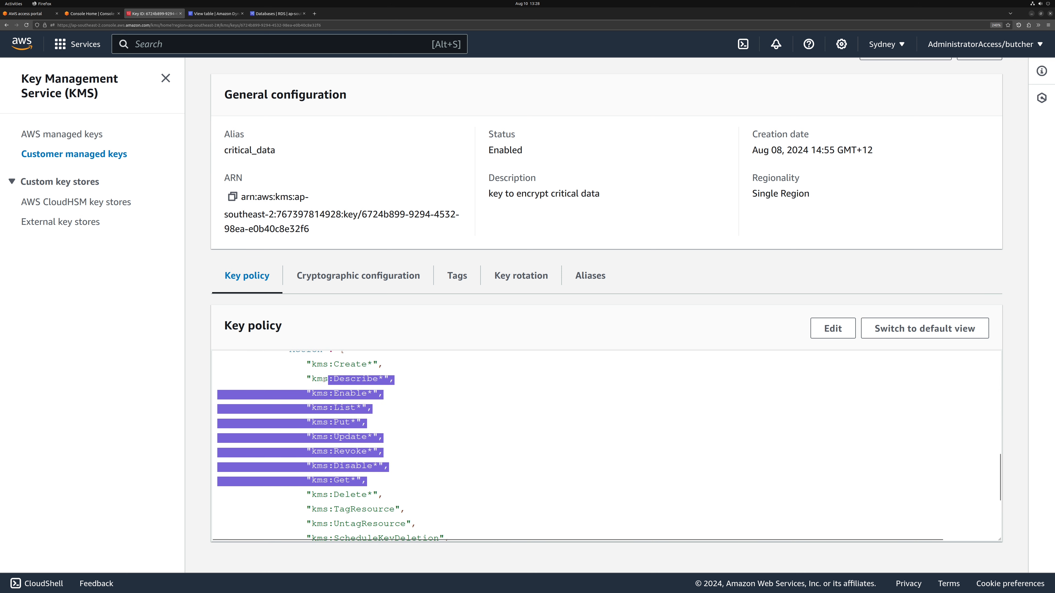
{"action": "scroll", "coordinate": [324, 380], "scroll_direction": "down", "scroll_amount": 5}
{"action": "scroll", "coordinate": [334, 393], "scroll_direction": "up", "scroll_amount": 15}
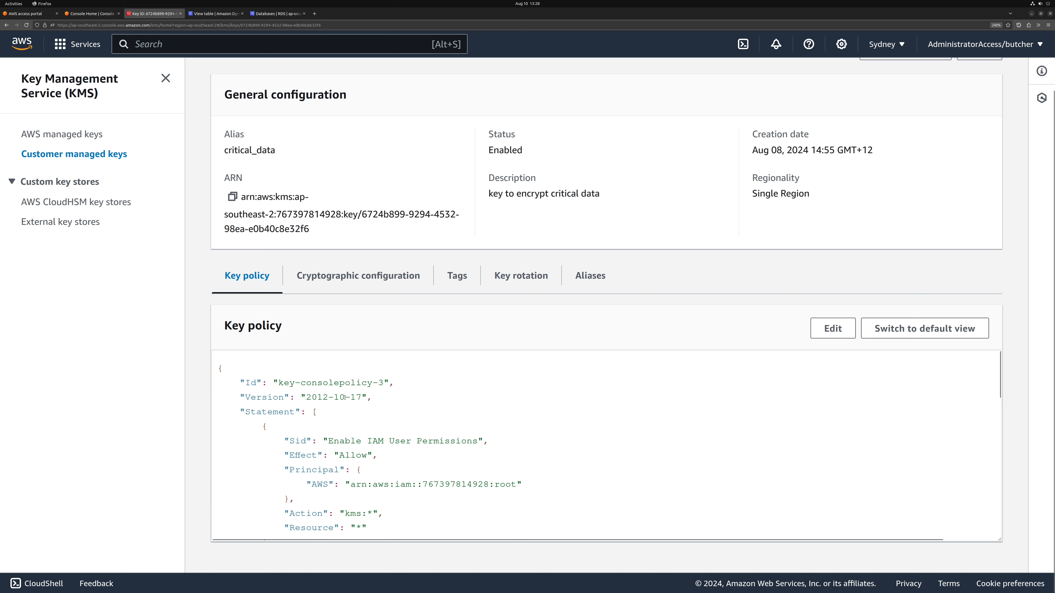
{"action": "scroll", "coordinate": [345, 397], "scroll_direction": "up", "scroll_amount": 2}
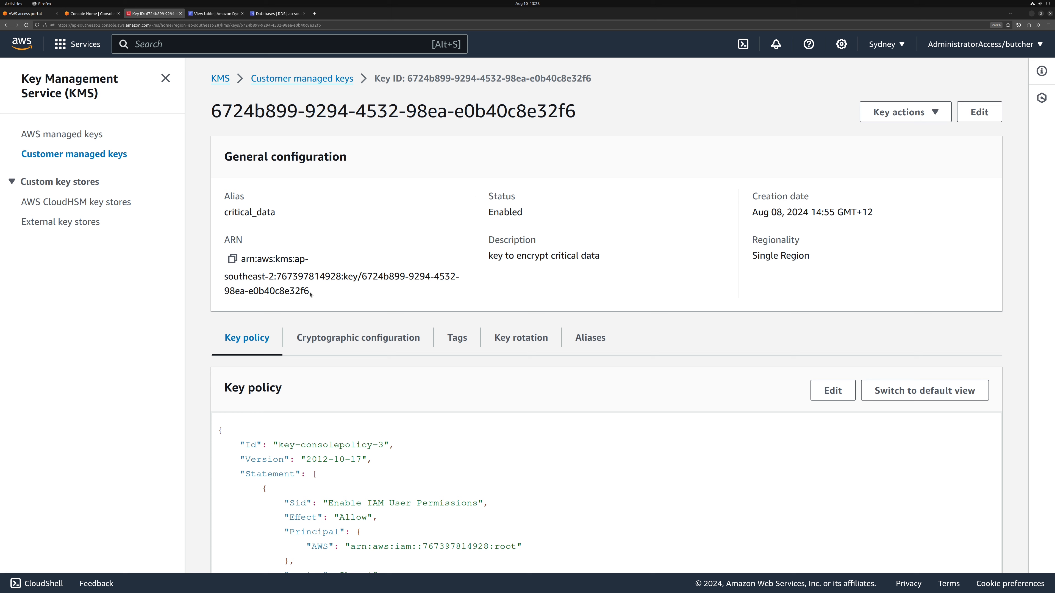
Enable the customer managed key backup_vault_source and dismiss the notification.
{"action": "left_click", "coordinate": [328, 79]}
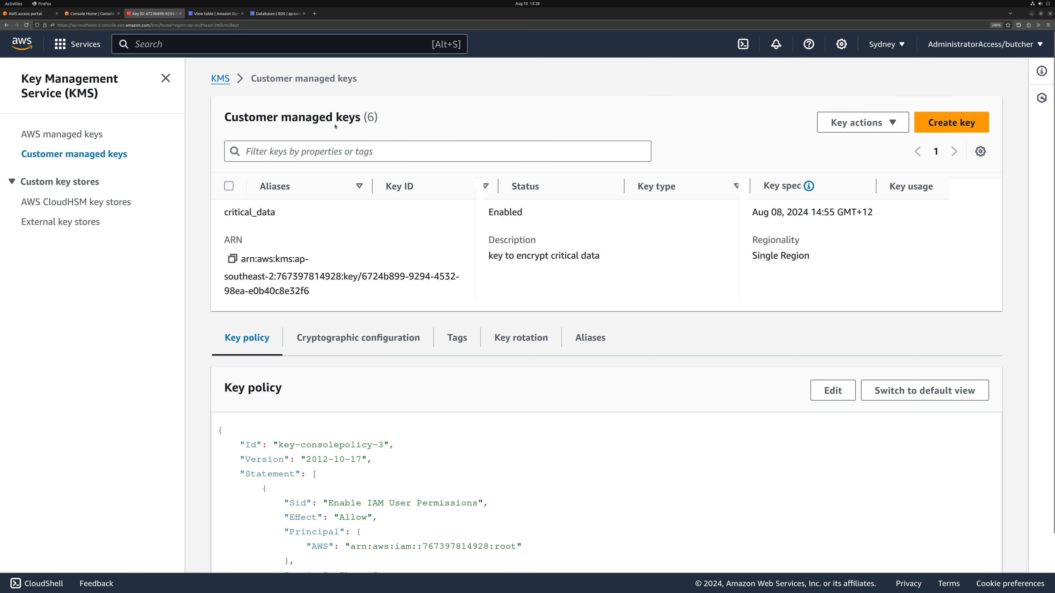
{"action": "left_click", "coordinate": [296, 214]}
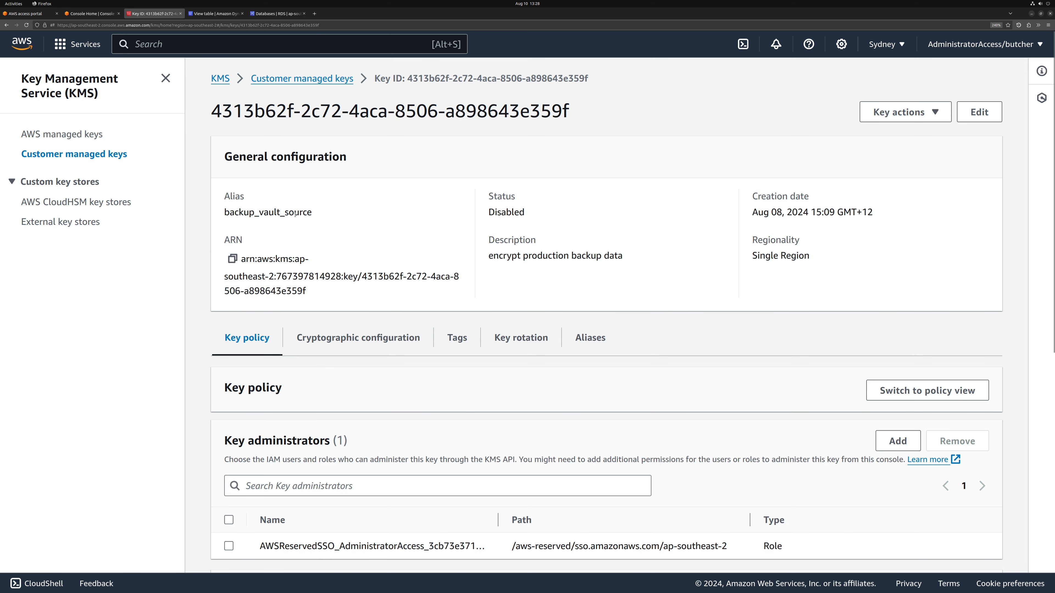
{"action": "left_click", "coordinate": [902, 112]}
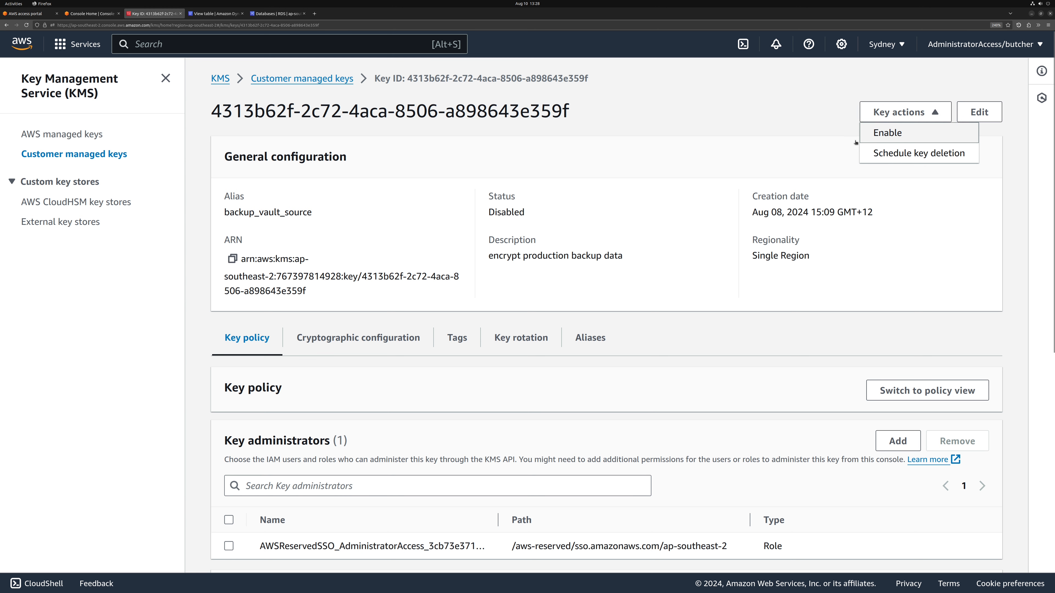
{"action": "left_click", "coordinate": [865, 131]}
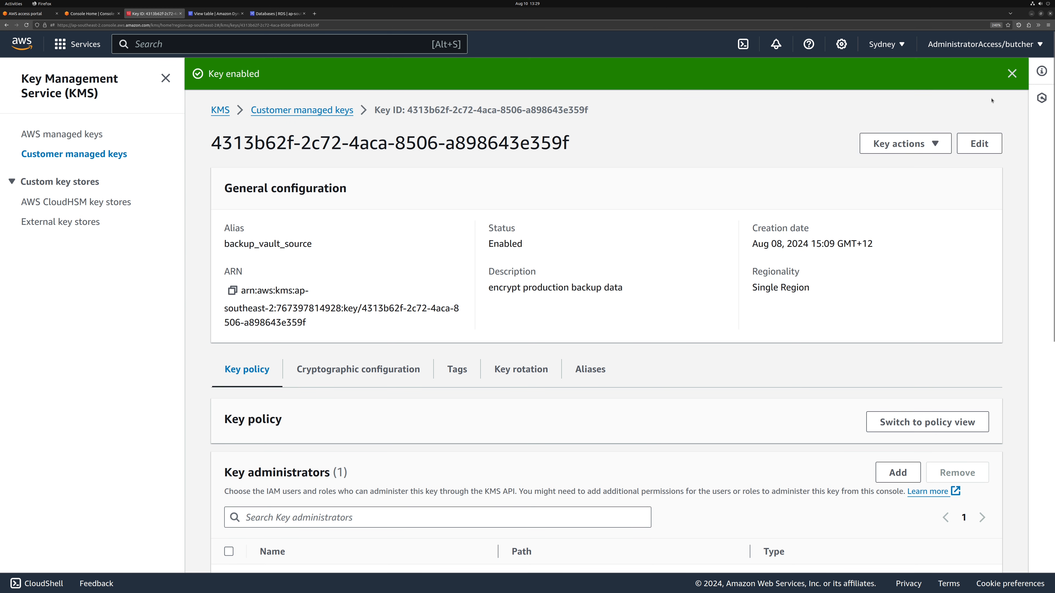
{"action": "left_click", "coordinate": [1011, 73]}
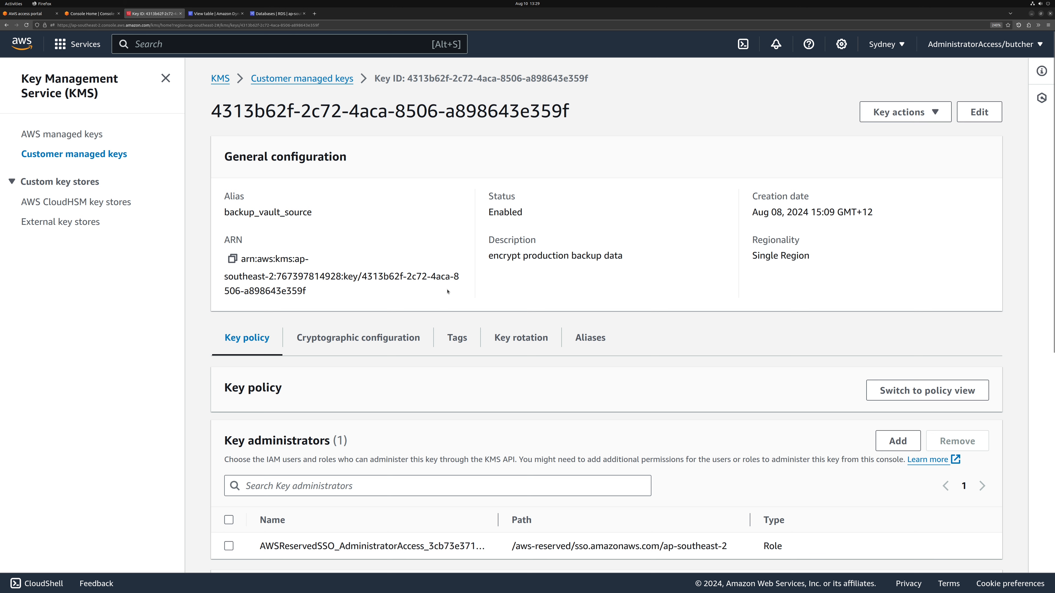
Display the backup_vault_source key policy as JSON and examine its IAM user permissions and key administrators statements.
{"action": "left_click", "coordinate": [868, 393]}
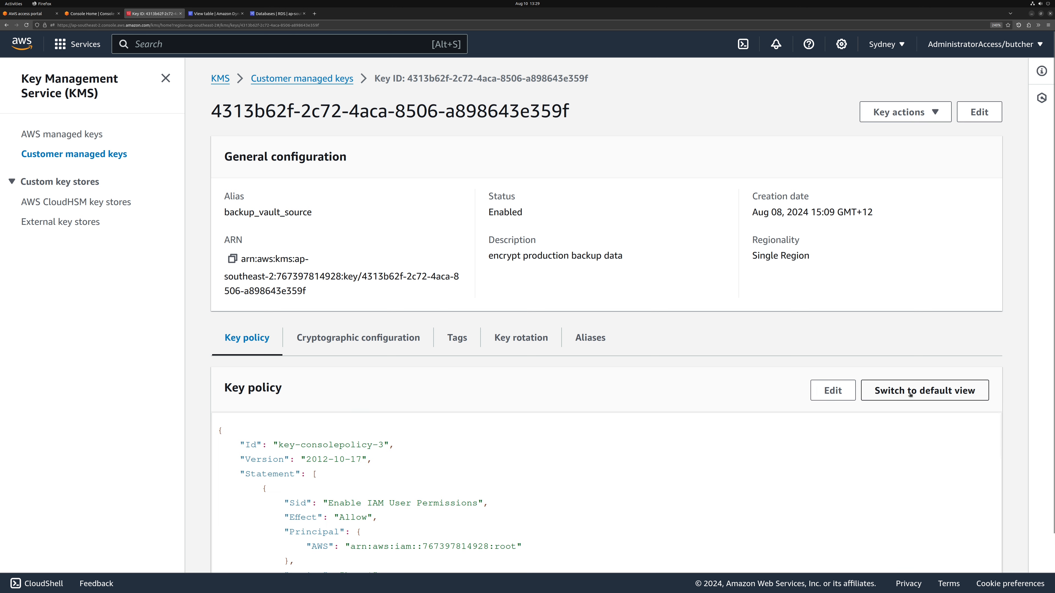
{"action": "scroll", "coordinate": [626, 354], "scroll_direction": "down", "scroll_amount": 2}
{"action": "scroll", "coordinate": [577, 465], "scroll_direction": "down", "scroll_amount": 5}
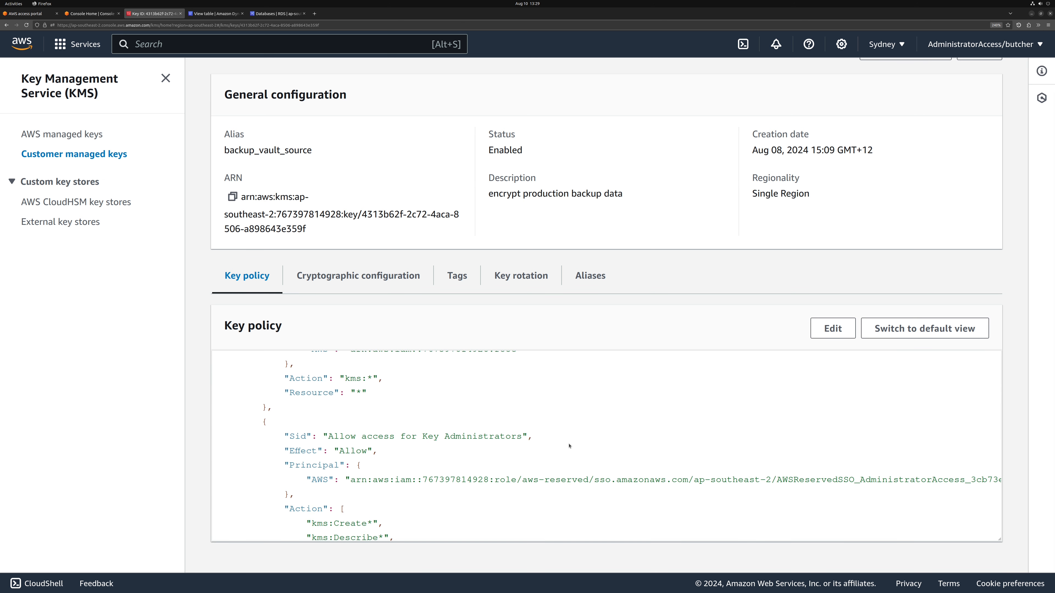
{"action": "scroll", "coordinate": [569, 445], "scroll_direction": "down", "scroll_amount": 3}
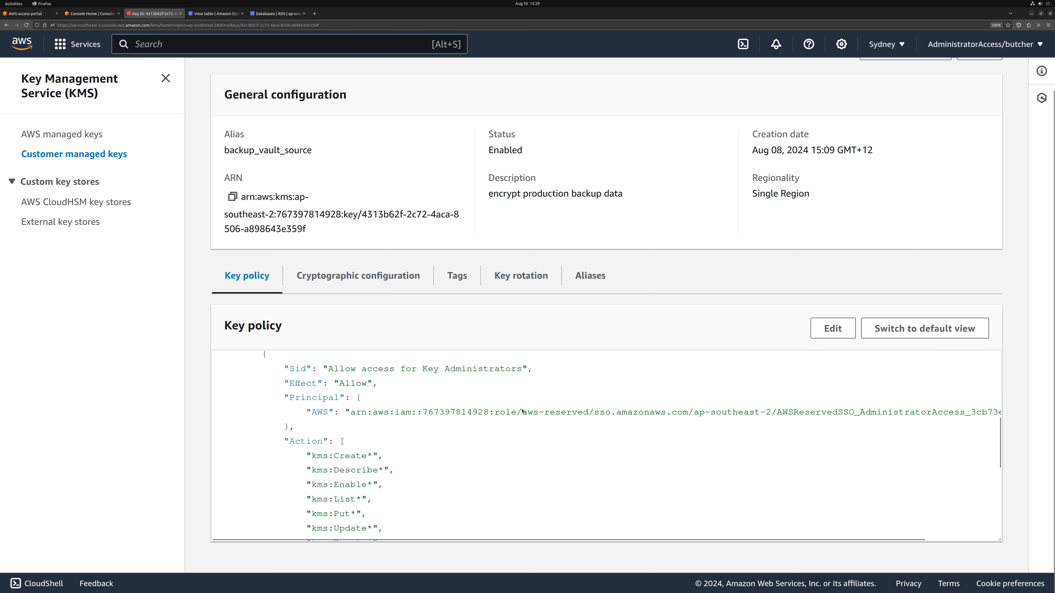
{"action": "scroll", "coordinate": [522, 411], "scroll_direction": "up", "scroll_amount": 6}
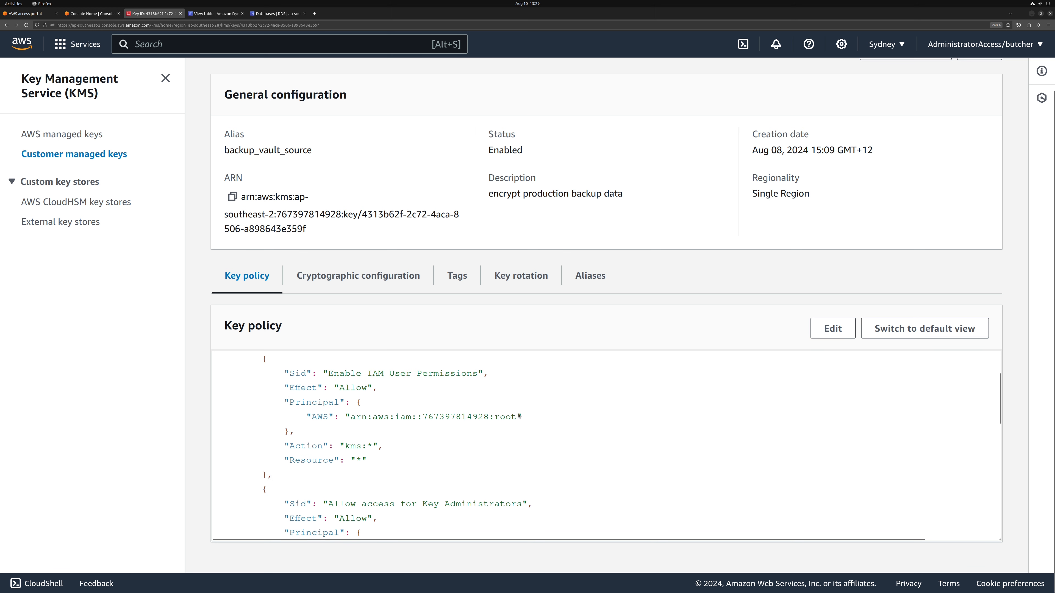
{"action": "scroll", "coordinate": [519, 416], "scroll_direction": "down", "scroll_amount": 6}
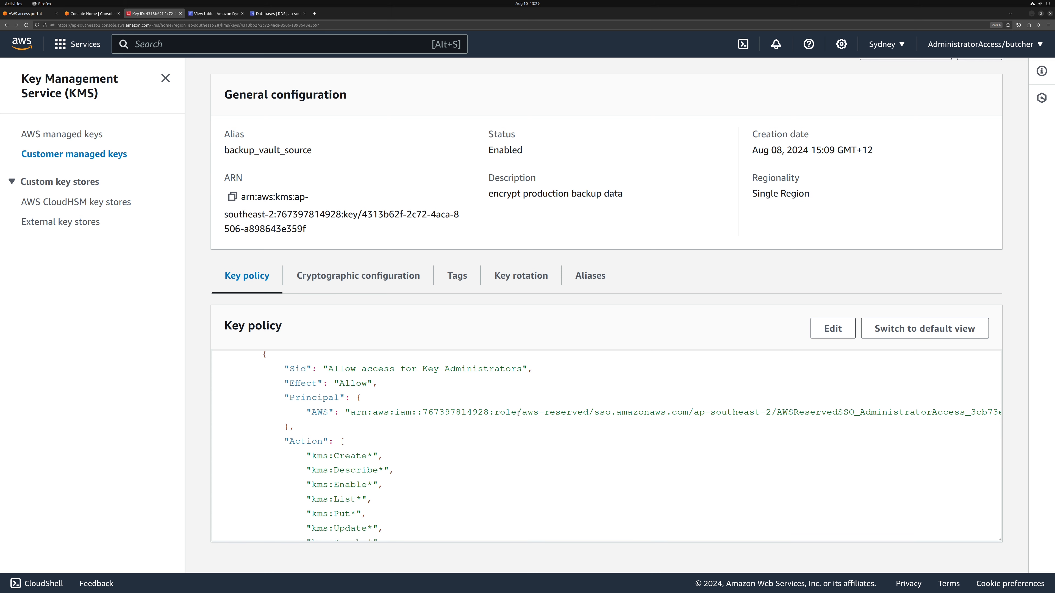
{"action": "scroll", "coordinate": [518, 413], "scroll_direction": "up", "scroll_amount": 10}
Copy the backup_vault_source key's ARN and open the AWS Backup vaults list in a separate browser tab.
{"action": "left_click", "coordinate": [232, 196]}
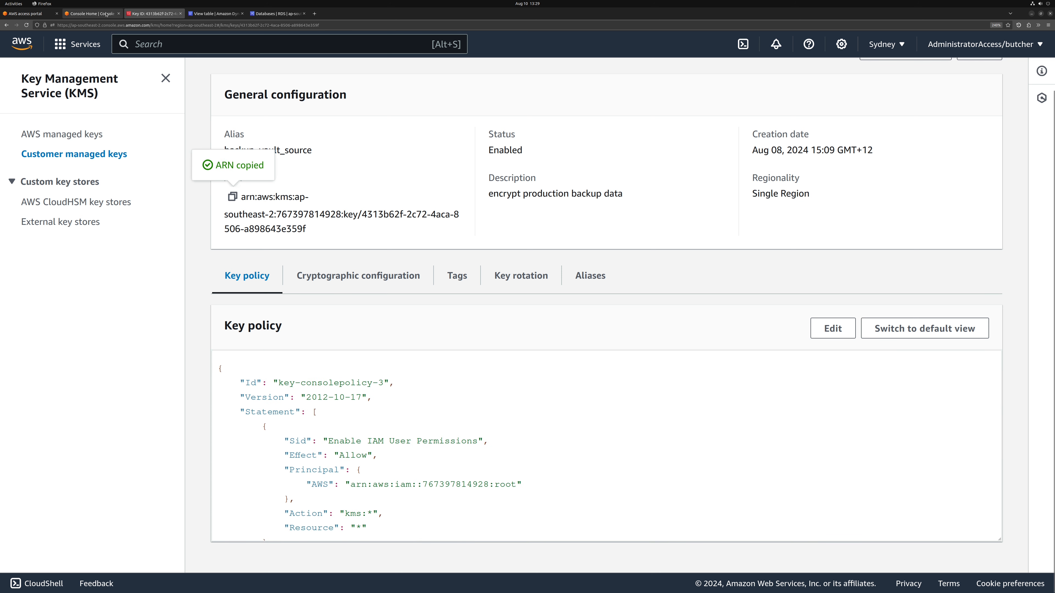
{"action": "left_click", "coordinate": [90, 13]}
{"action": "middle_click", "coordinate": [179, 200]}
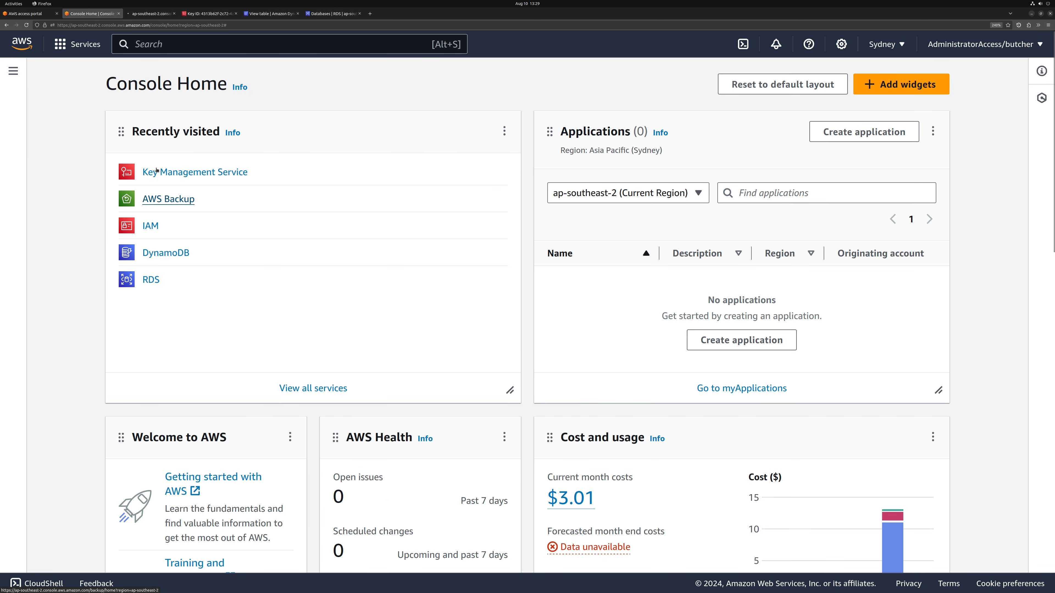
{"action": "left_click", "coordinate": [149, 13]}
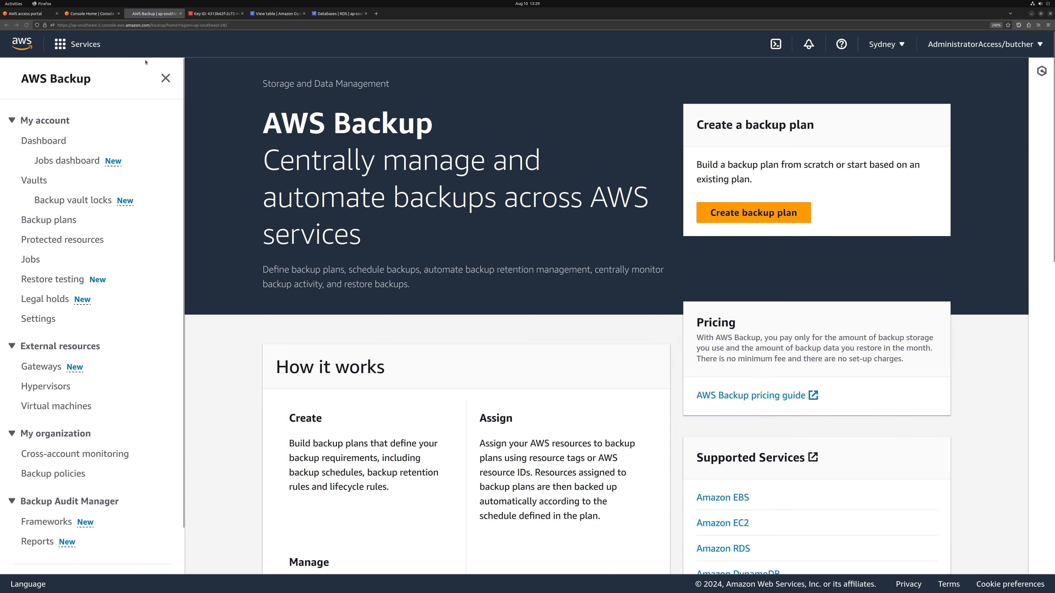
{"action": "left_click", "coordinate": [40, 180]}
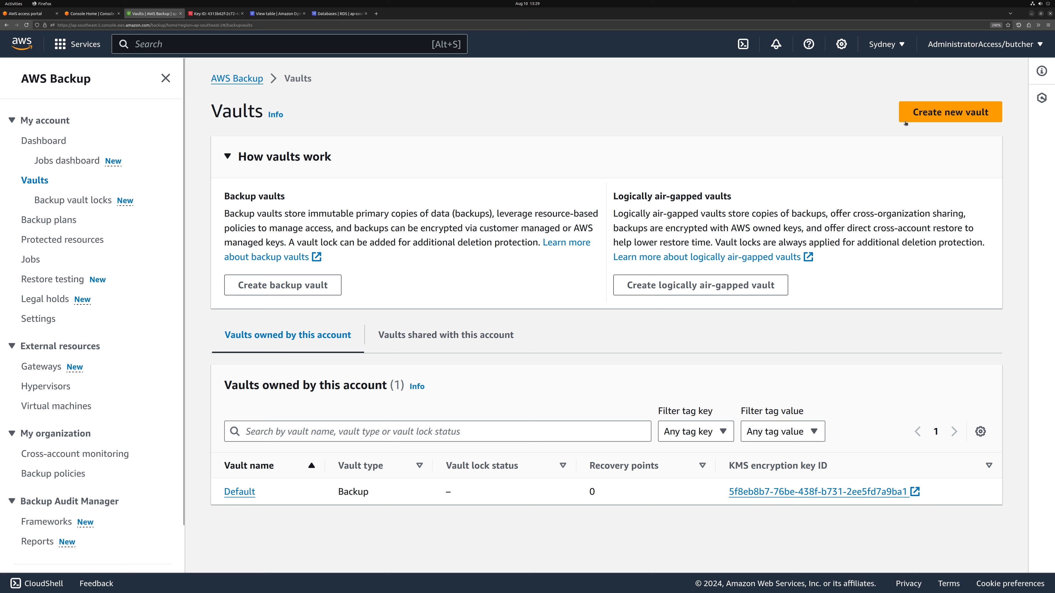
Start a new backup vault named prod with the backup_vault_source alias as its encryption key.
{"action": "left_click", "coordinate": [912, 118]}
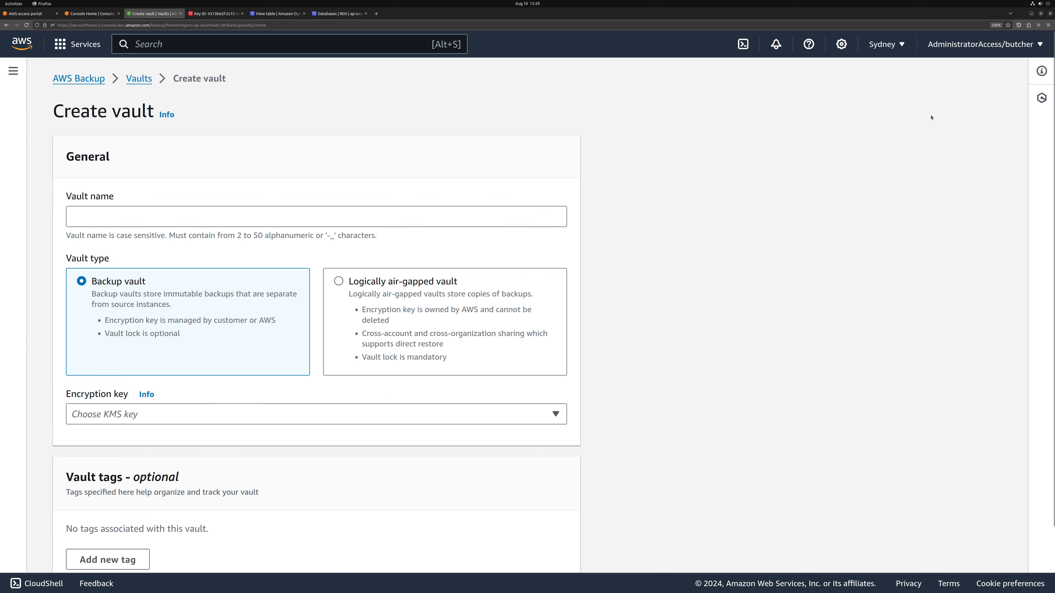
{"action": "left_click", "coordinate": [339, 224]}
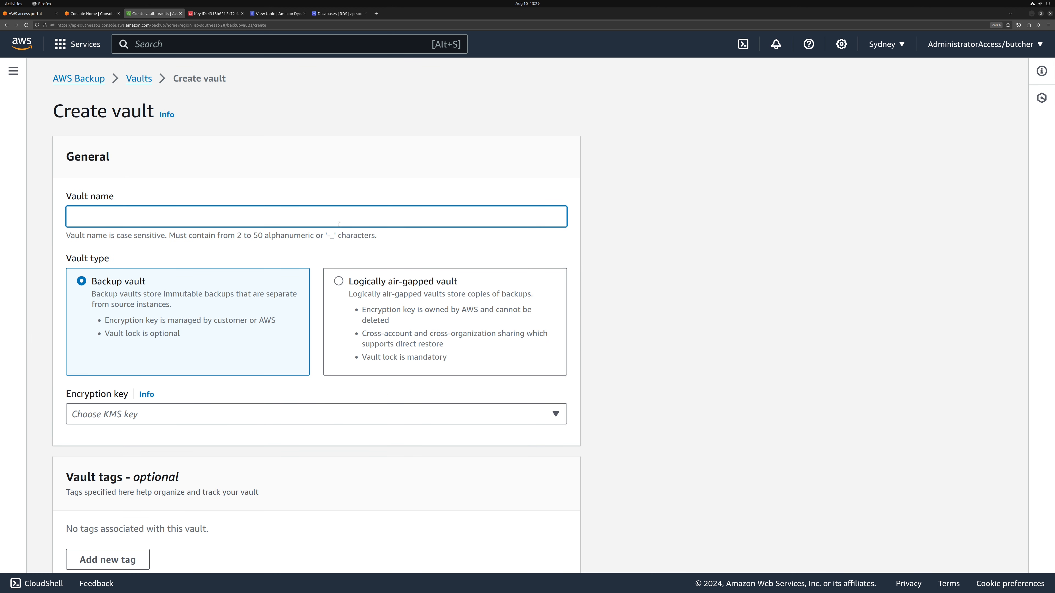
{"action": "type", "text": "prod"}
{"action": "left_click", "coordinate": [378, 413]}
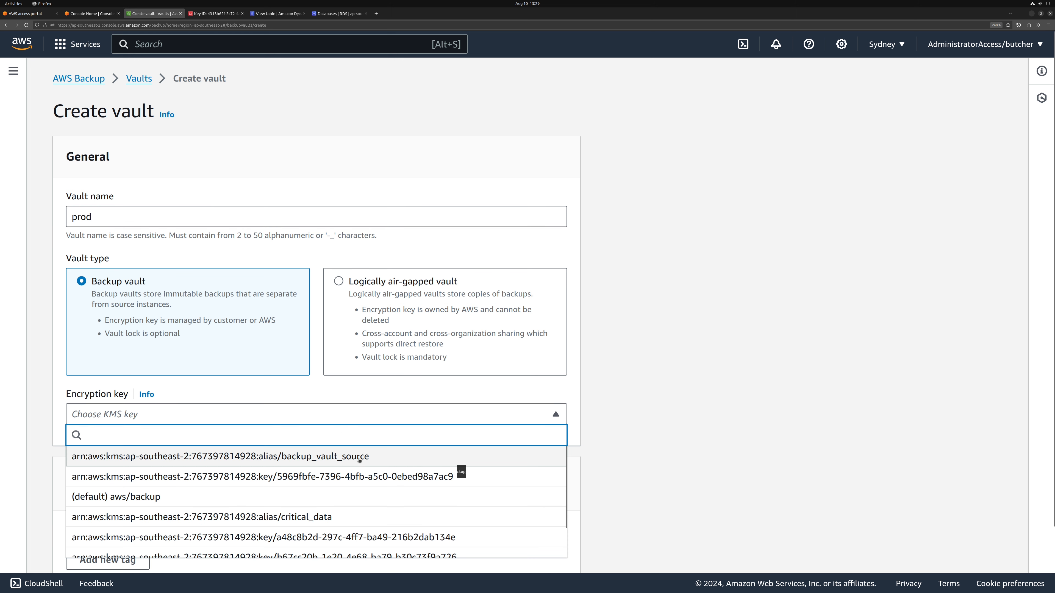
{"action": "left_click", "coordinate": [359, 457]}
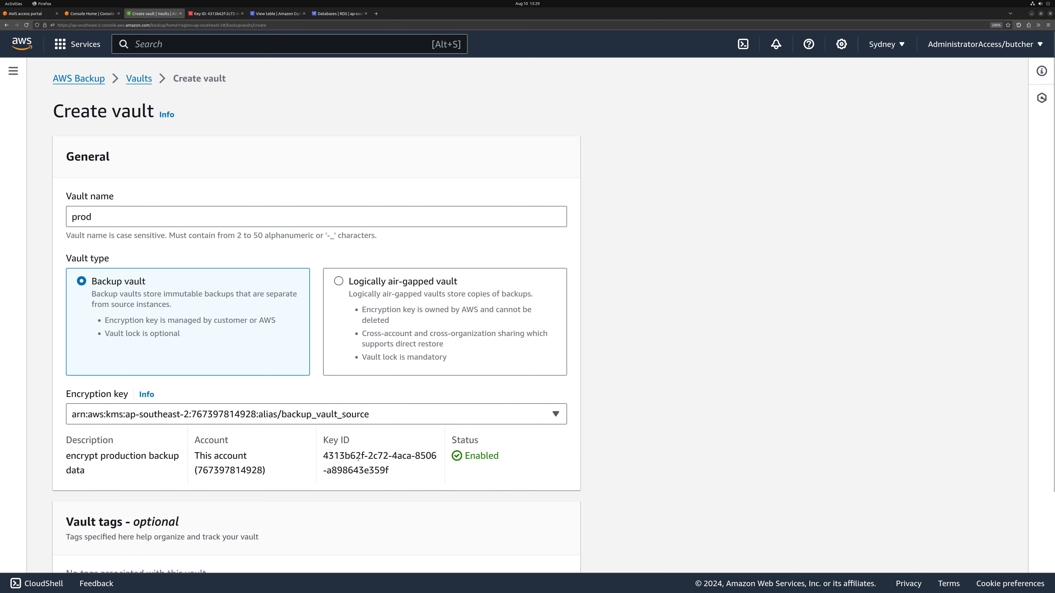
Add the vault tag manual with the value true and create the vault.
{"action": "scroll", "coordinate": [629, 441], "scroll_direction": "down", "scroll_amount": 3}
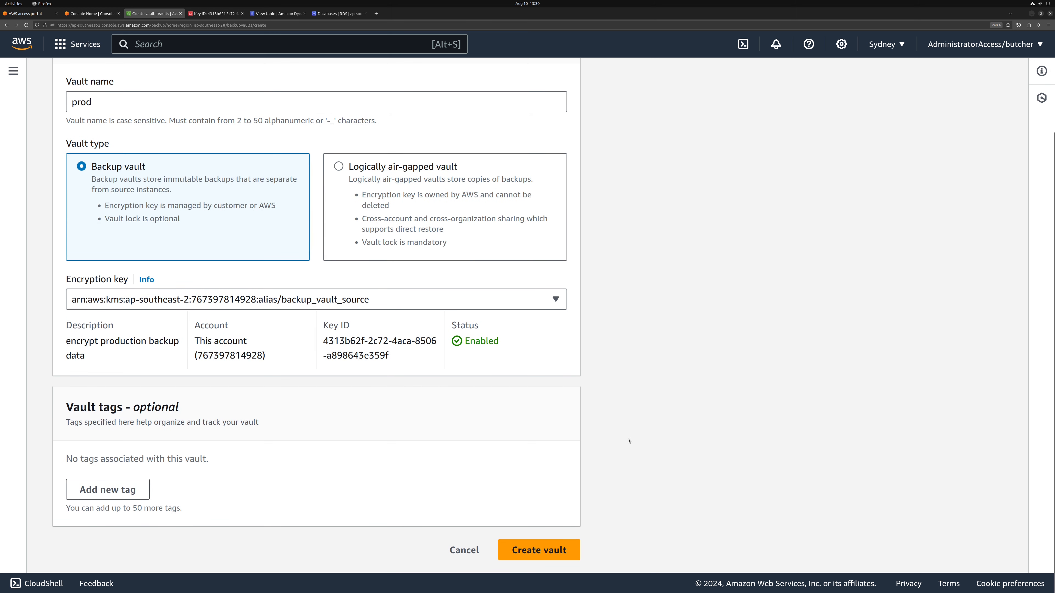
{"action": "left_click", "coordinate": [136, 490]}
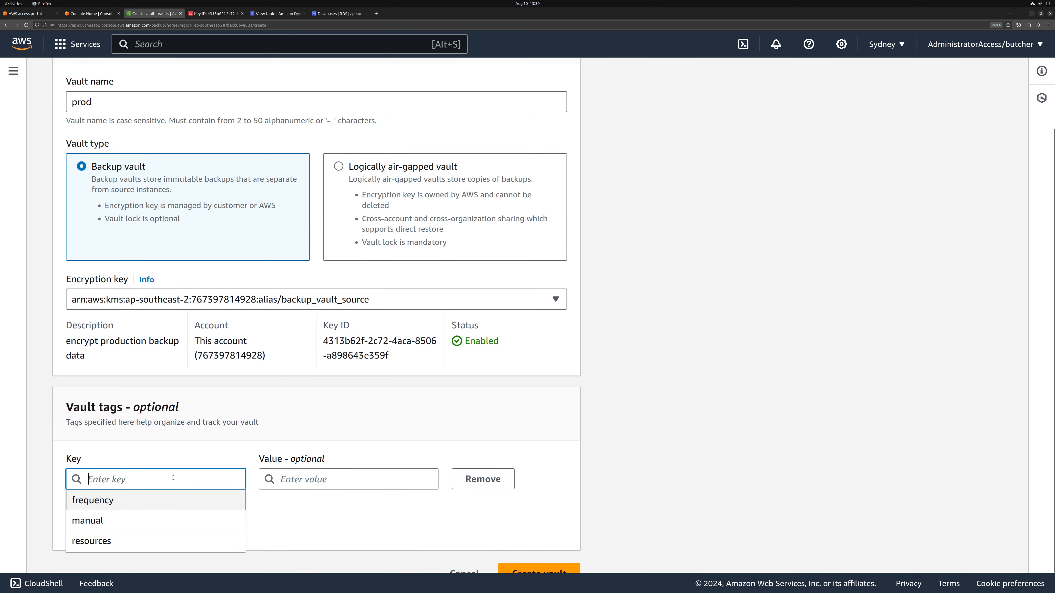
{"action": "left_click", "coordinate": [142, 522]}
{"action": "left_click", "coordinate": [311, 479]}
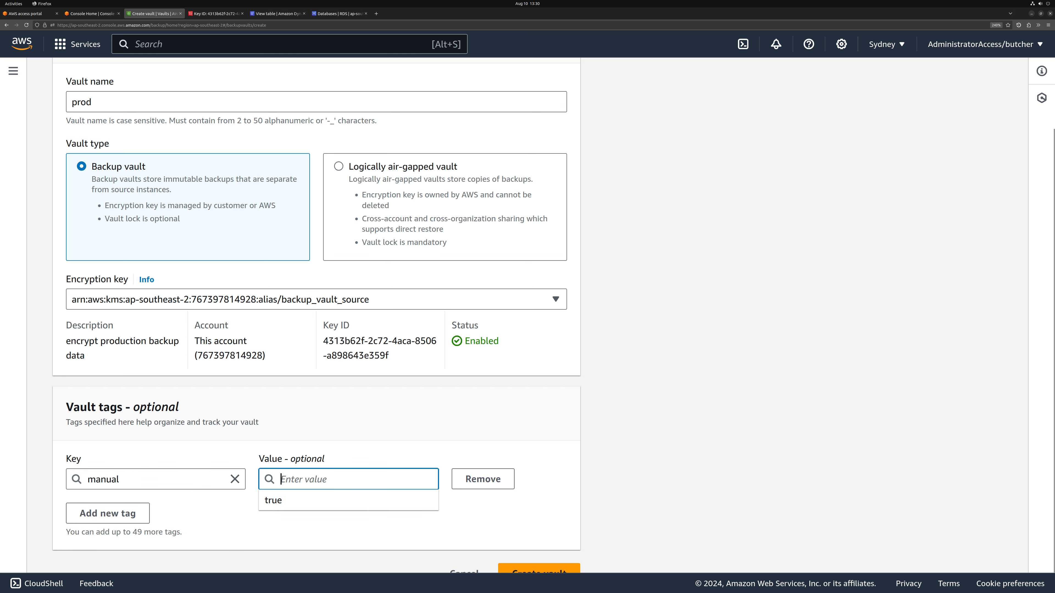
{"action": "type", "text": "true"}
{"action": "left_click", "coordinate": [641, 471]}
{"action": "scroll", "coordinate": [641, 471], "scroll_direction": "down", "scroll_amount": 1}
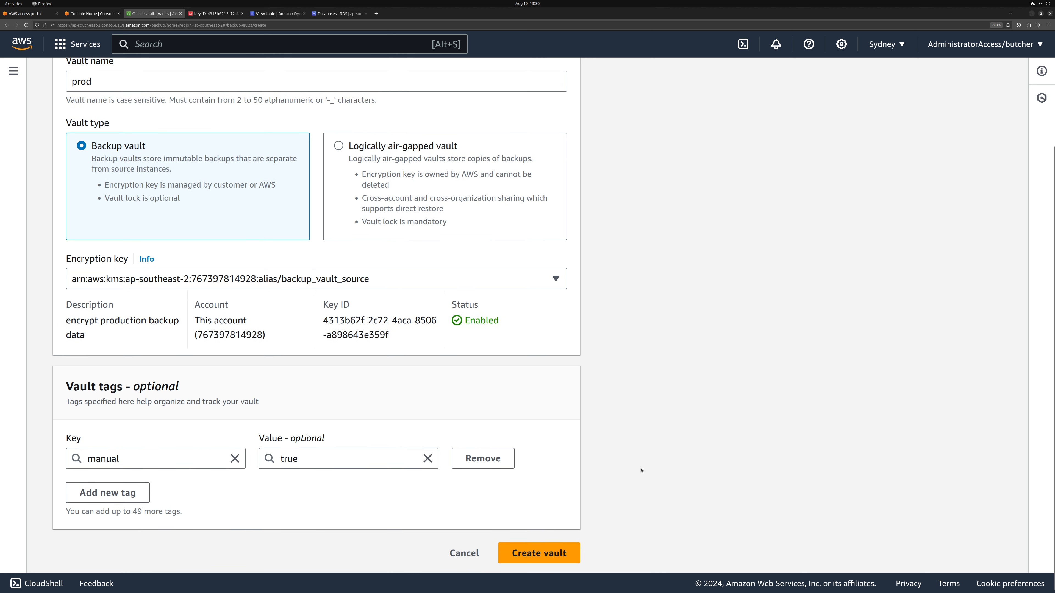
{"action": "left_click", "coordinate": [553, 550]}
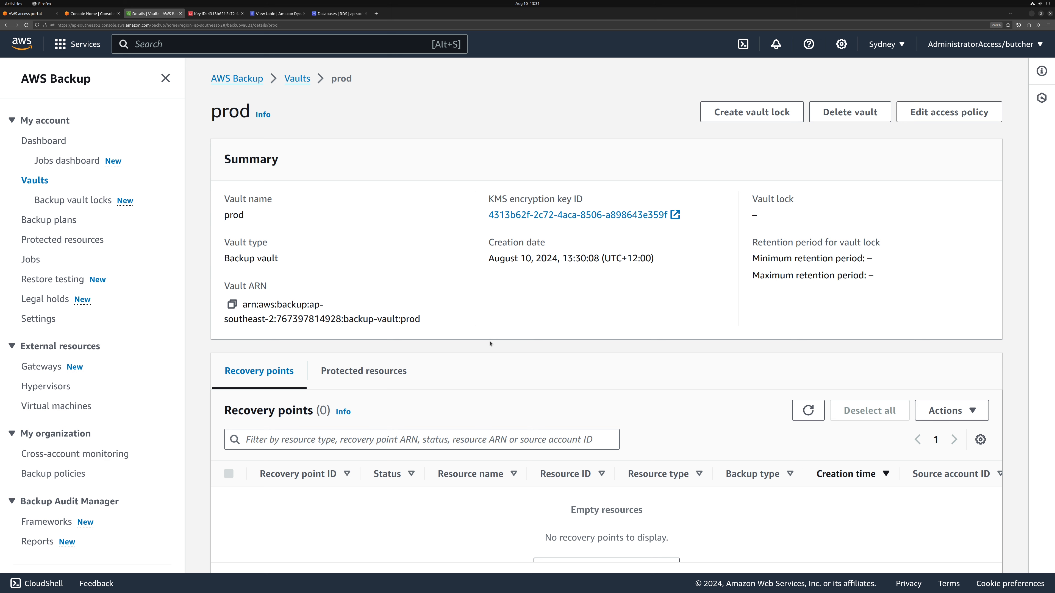
Start a backup plan built from scratch and name it critical.
{"action": "left_click", "coordinate": [69, 221]}
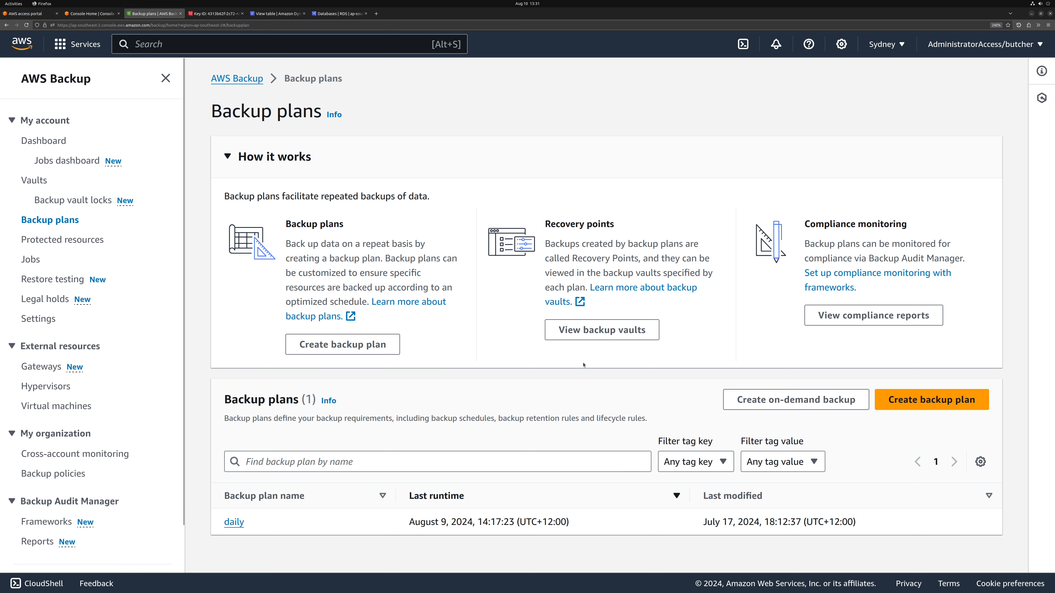
{"action": "left_click", "coordinate": [930, 400]}
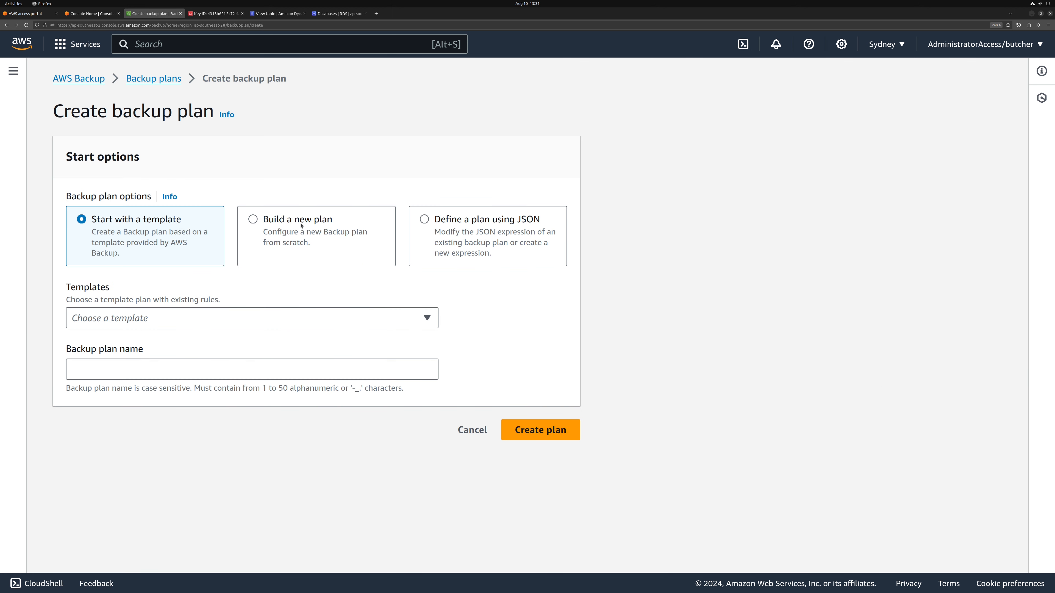
{"action": "left_click", "coordinate": [302, 224]}
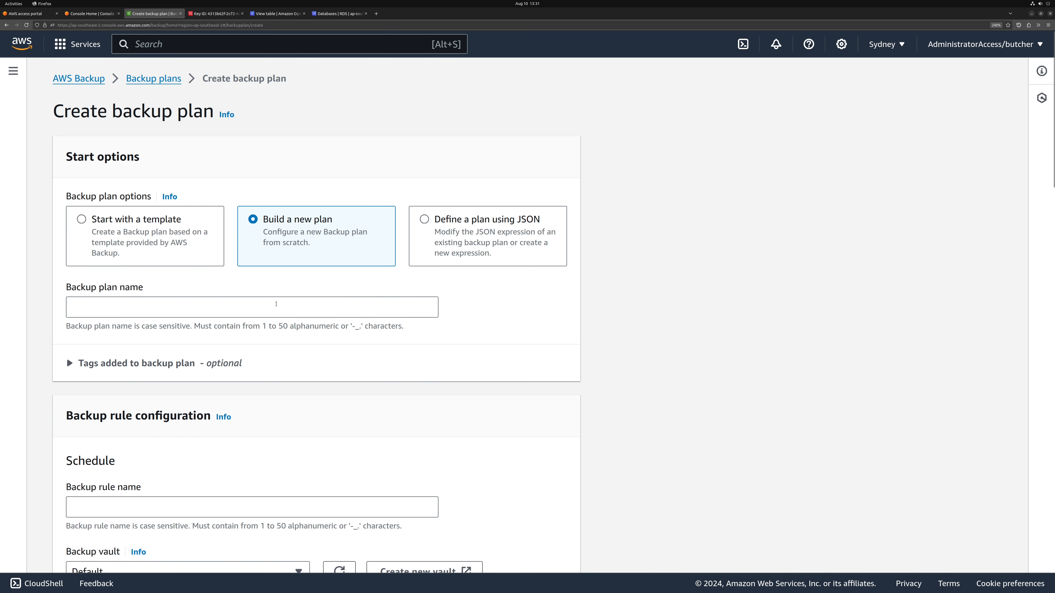
{"action": "left_click", "coordinate": [301, 299]}
{"action": "type", "text": "critical"}
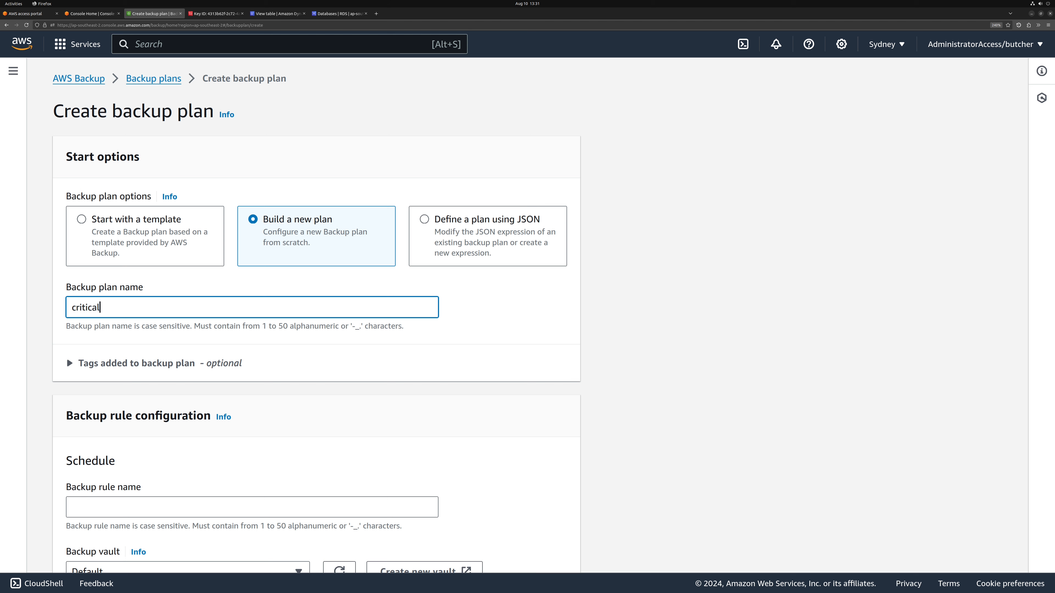
Add the tag manual with the value true to the critical backup plan.
{"action": "scroll", "coordinate": [161, 270], "scroll_direction": "down", "scroll_amount": 4}
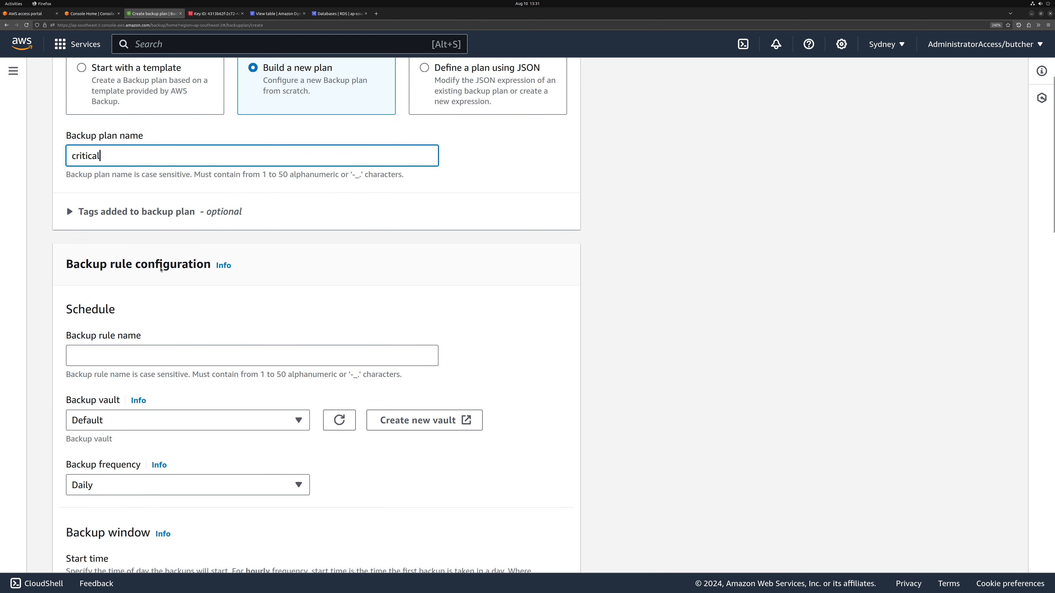
{"action": "left_click", "coordinate": [158, 211]}
{"action": "left_click", "coordinate": [123, 255]}
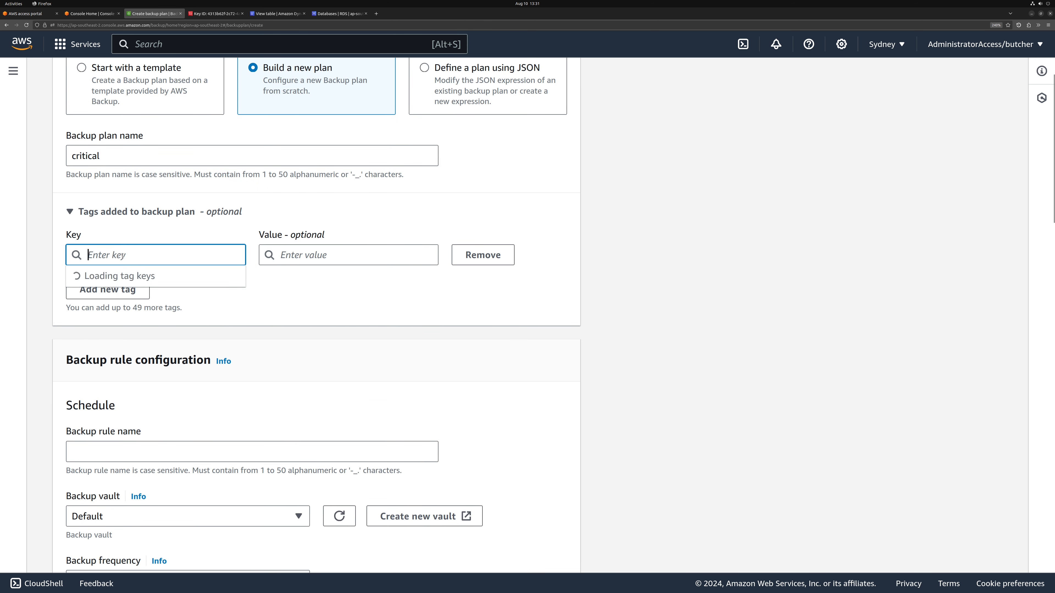
{"action": "left_click", "coordinate": [128, 296]}
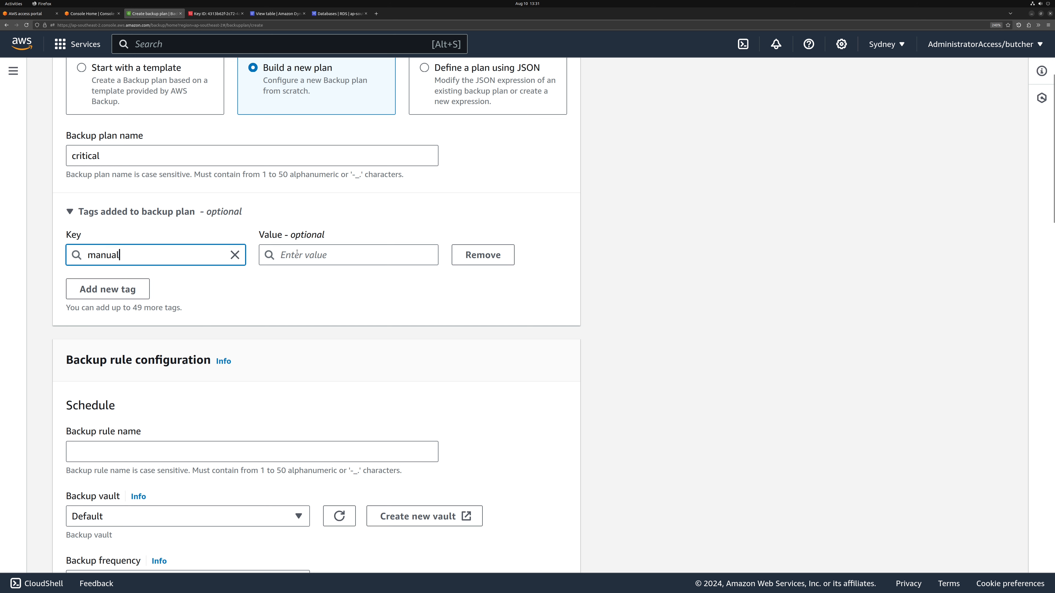
{"action": "left_click", "coordinate": [305, 260]}
{"action": "type", "text": "true"}
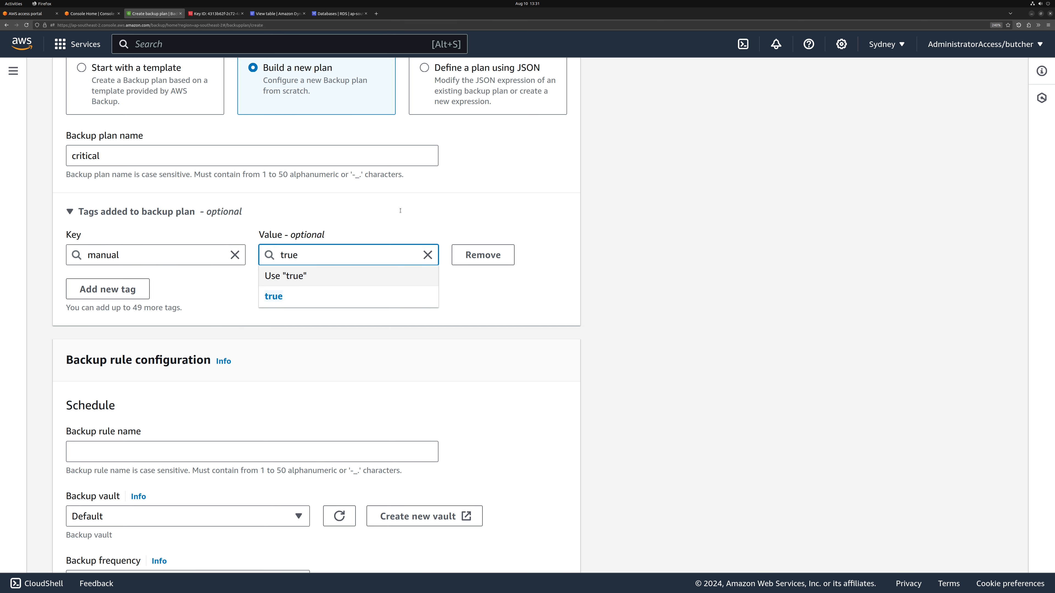
{"action": "left_click", "coordinate": [555, 268]}
Name the backup rule hourly, assign it to the prod vault and set its backup frequency to Hourly.
{"action": "scroll", "coordinate": [555, 403], "scroll_direction": "down", "scroll_amount": 3}
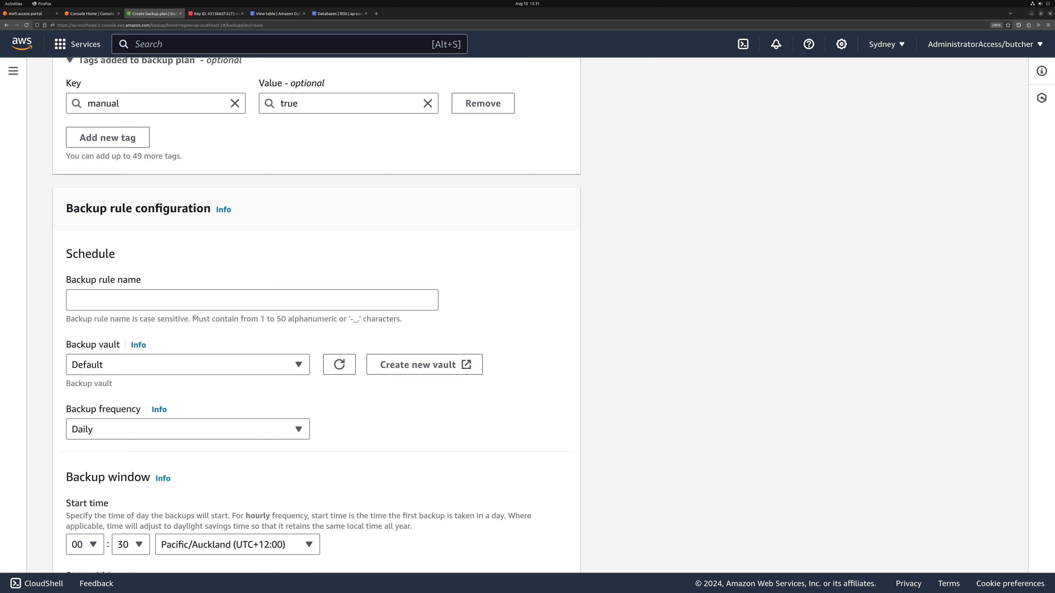
{"action": "left_click", "coordinate": [192, 300]}
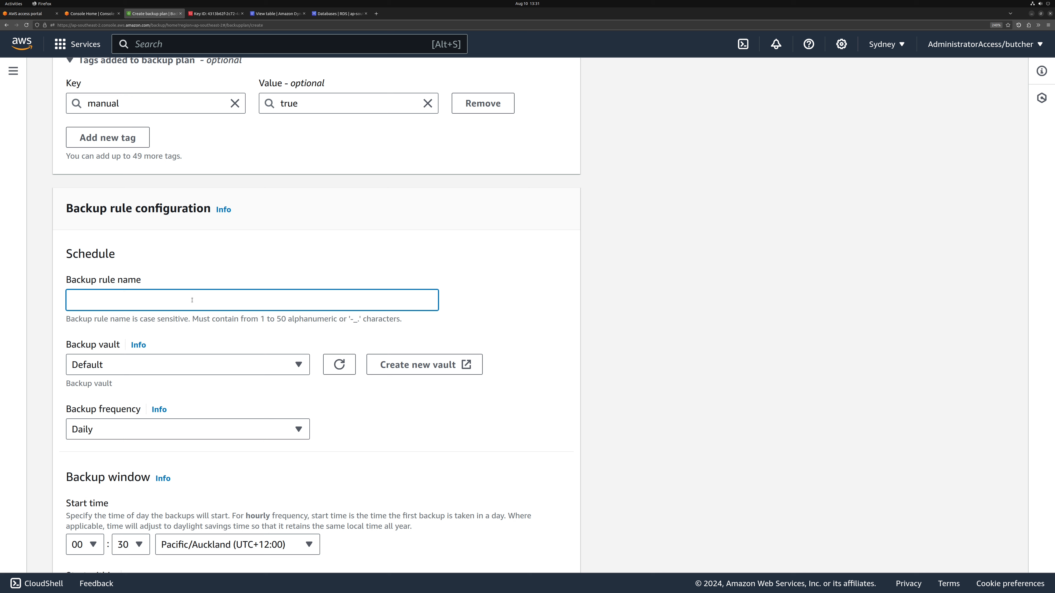
{"action": "type", "text": "dail"}
{"action": "key", "text": "ctrl+BackSpace"}
{"action": "type", "text": "hourly"}
{"action": "left_click", "coordinate": [230, 367]}
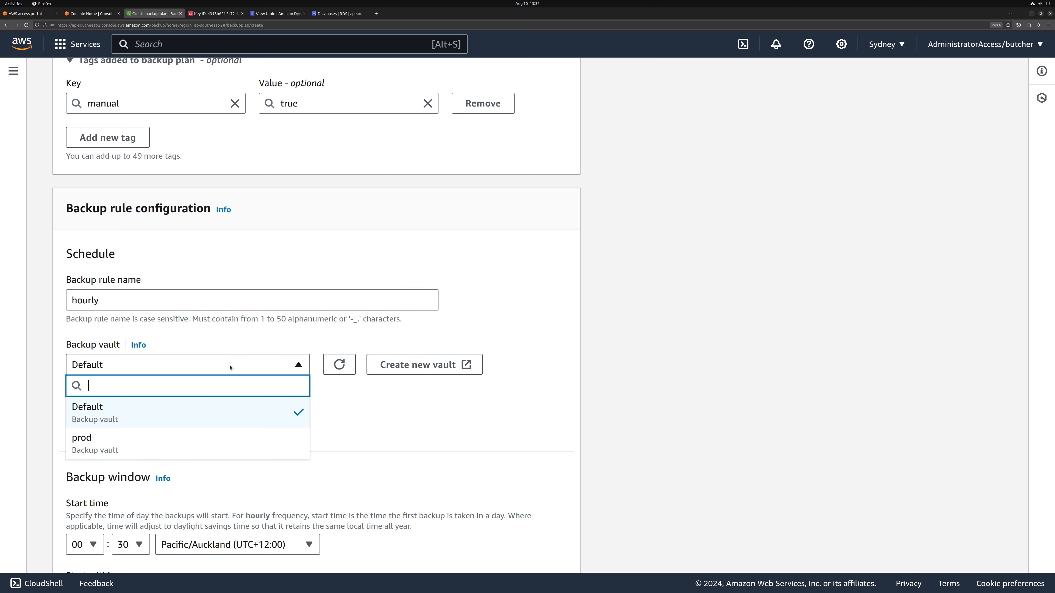
{"action": "left_click", "coordinate": [183, 438]}
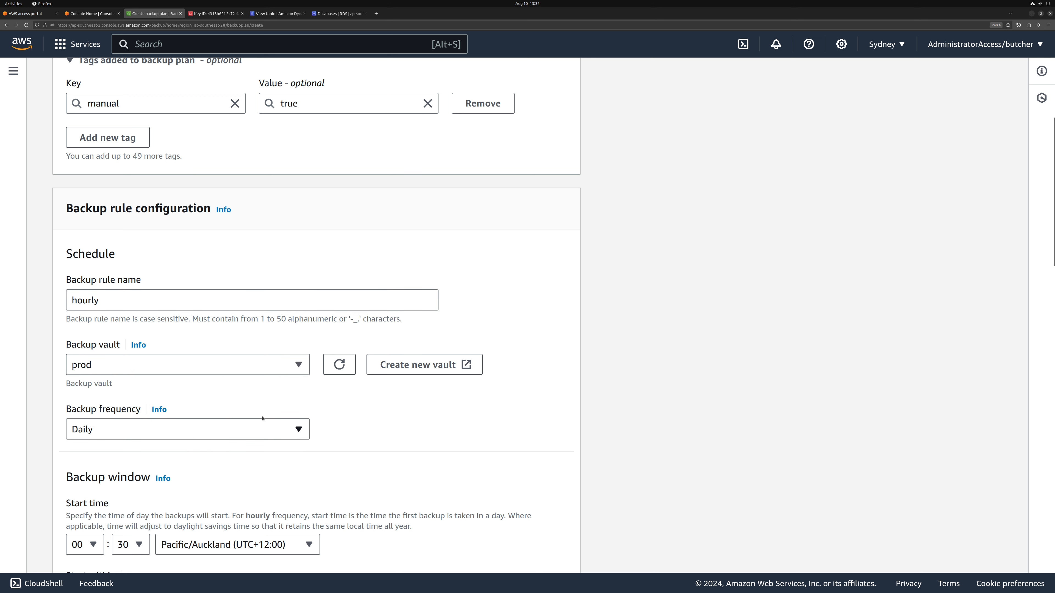
{"action": "left_click", "coordinate": [298, 438]}
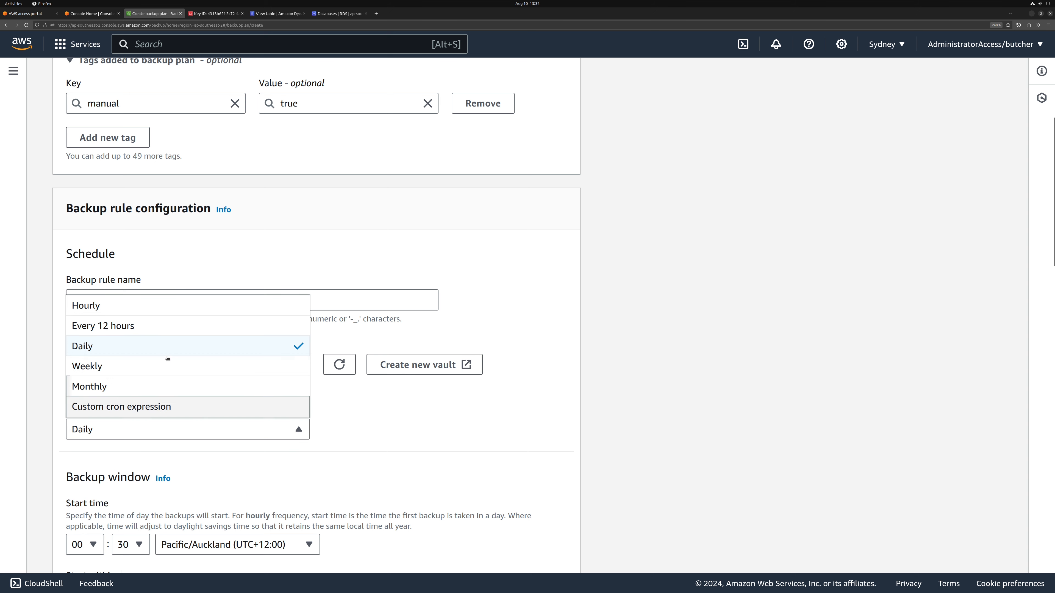
{"action": "left_click", "coordinate": [170, 312]}
Set the hour of the backup window's start time to 14.
{"action": "scroll", "coordinate": [520, 384], "scroll_direction": "down", "scroll_amount": 5}
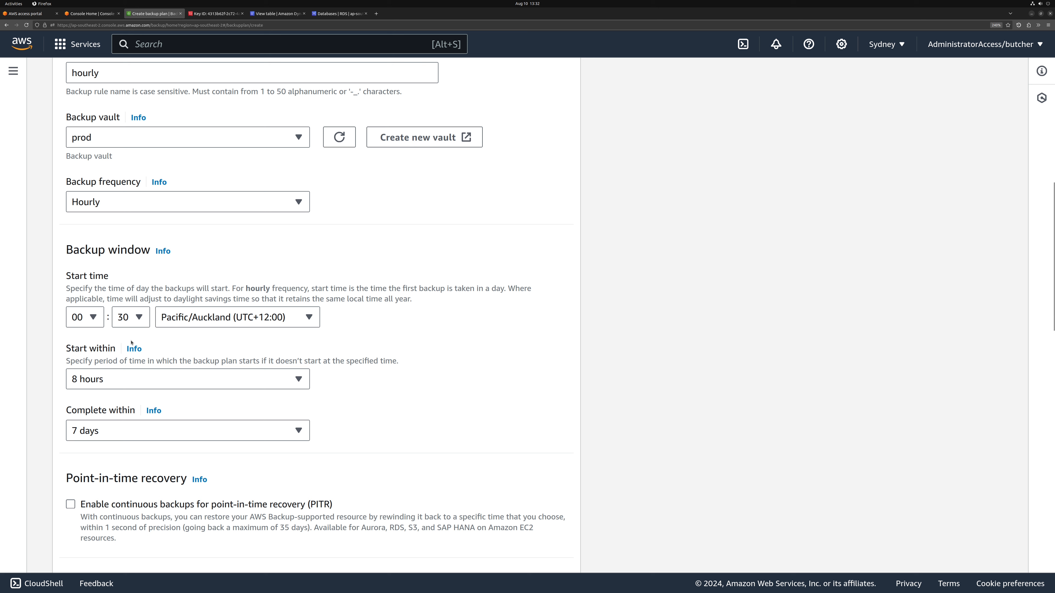
{"action": "left_click", "coordinate": [93, 317]}
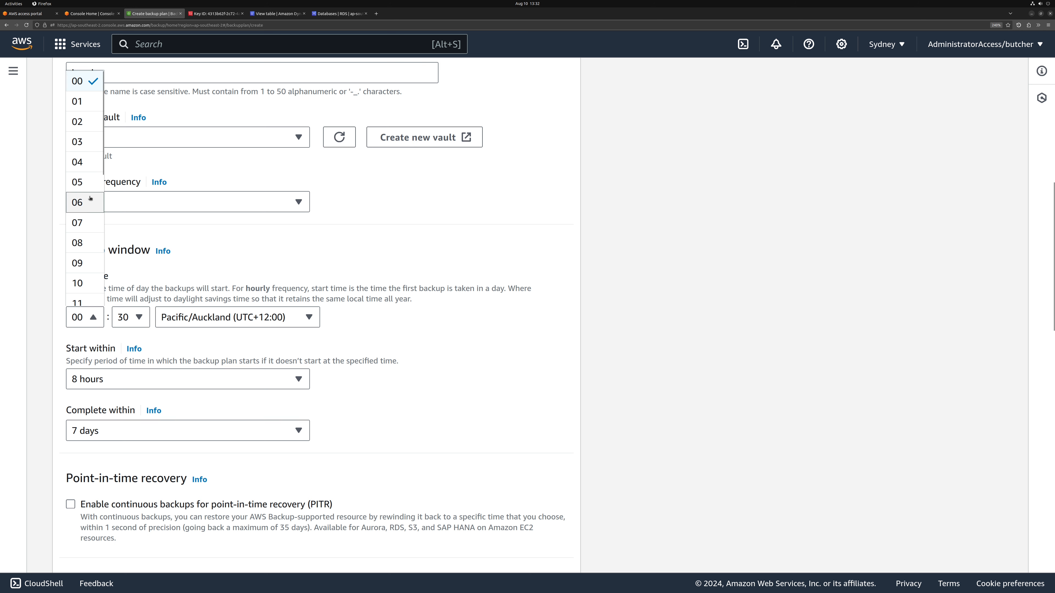
{"action": "scroll", "coordinate": [86, 260], "scroll_direction": "down", "scroll_amount": 5}
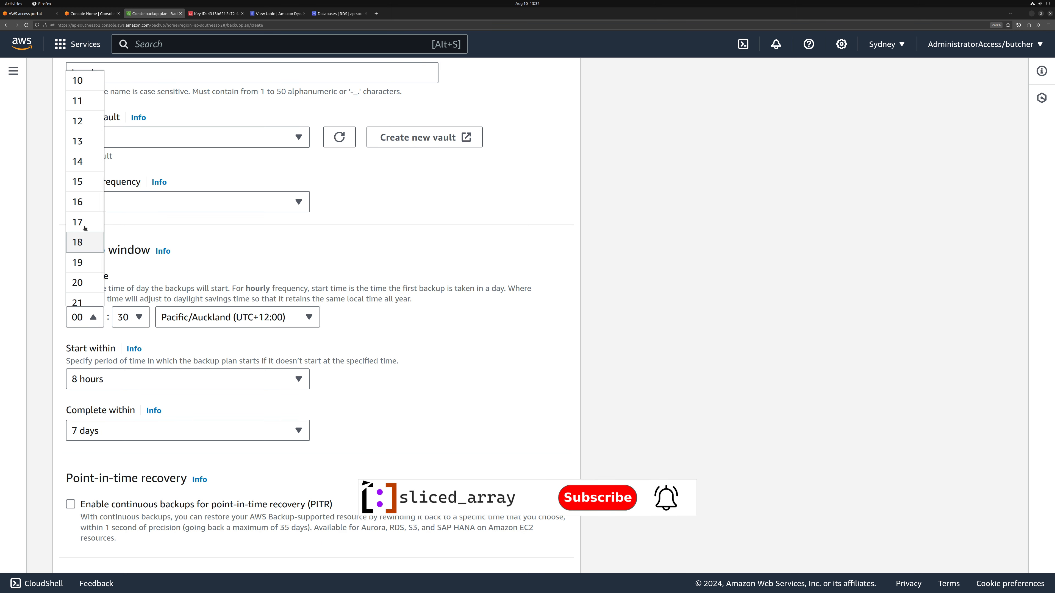
{"action": "left_click", "coordinate": [78, 161]}
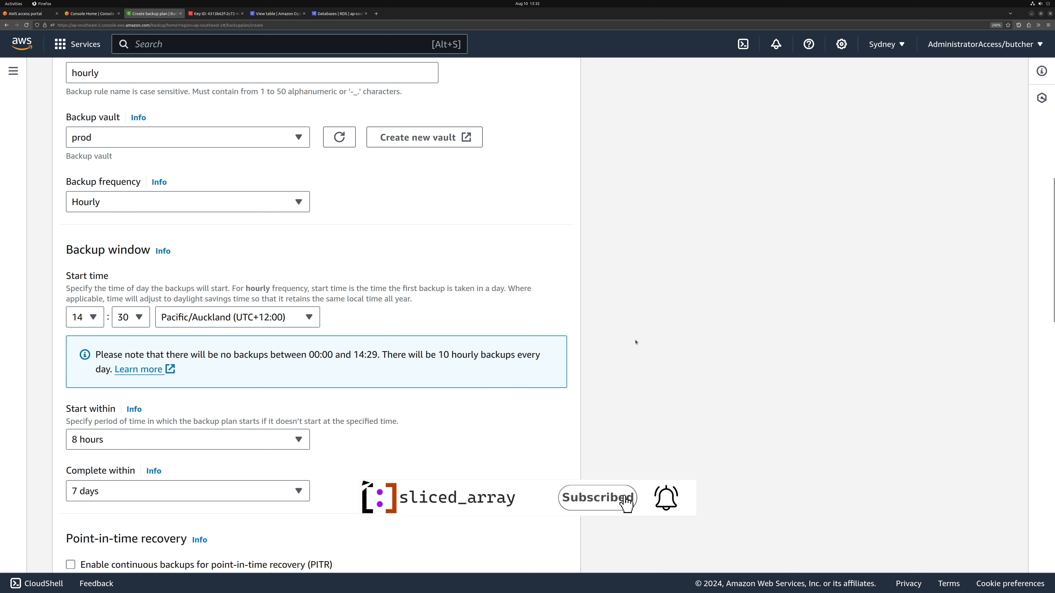
Set the minutes of the backup window's start time to 00.
{"action": "left_click", "coordinate": [131, 317]}
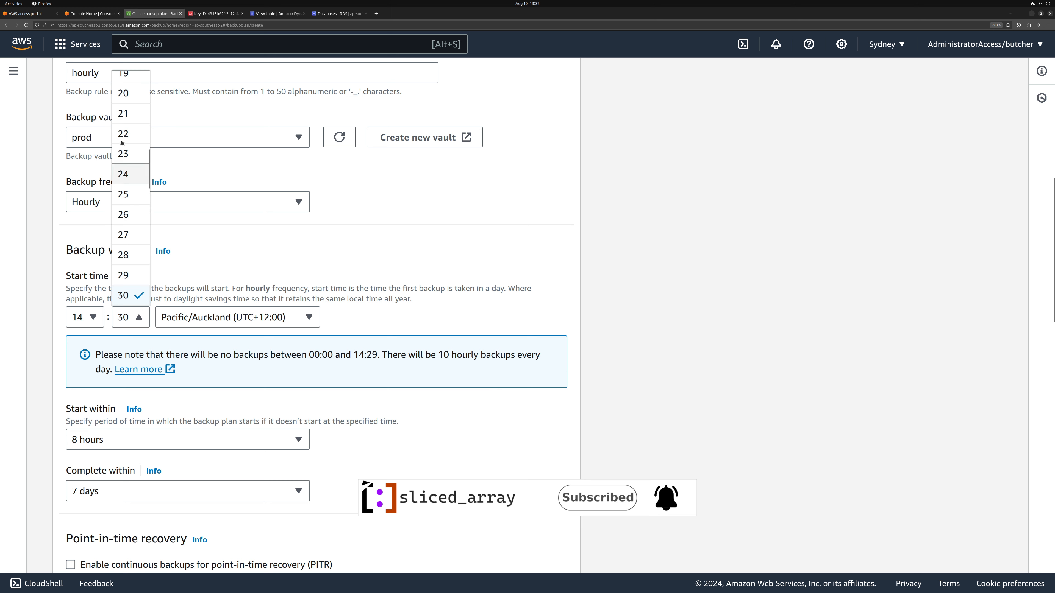
{"action": "scroll", "coordinate": [132, 167], "scroll_direction": "up", "scroll_amount": 5}
{"action": "left_click", "coordinate": [125, 81]}
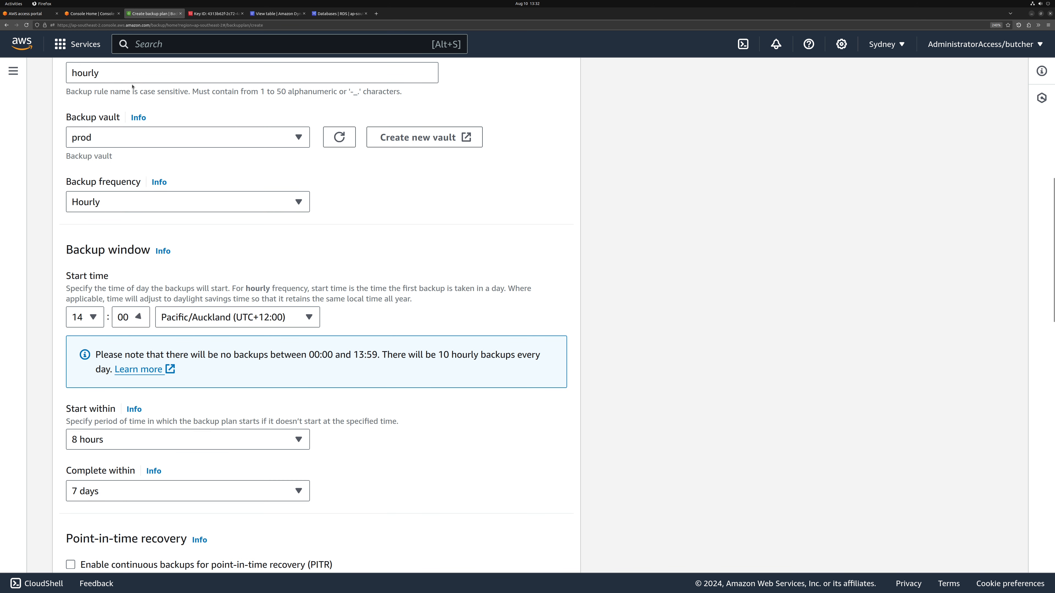
Set the hourly rule's backup window to start within 1 hour and complete within 2 hours.
{"action": "scroll", "coordinate": [530, 371], "scroll_direction": "down", "scroll_amount": 2}
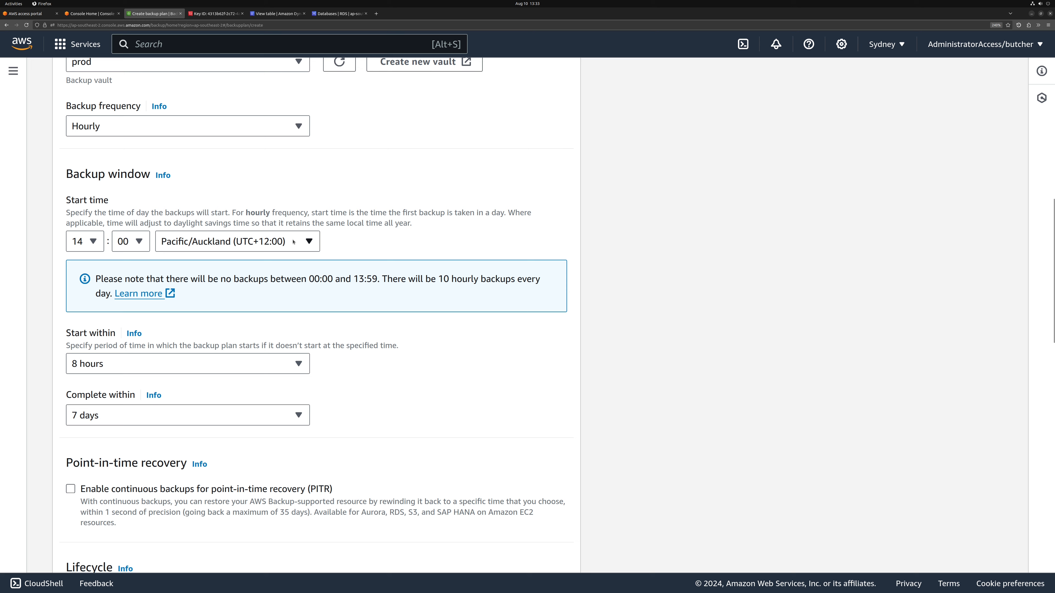
{"action": "left_click", "coordinate": [284, 370]}
{"action": "scroll", "coordinate": [212, 174], "scroll_direction": "up", "scroll_amount": 4}
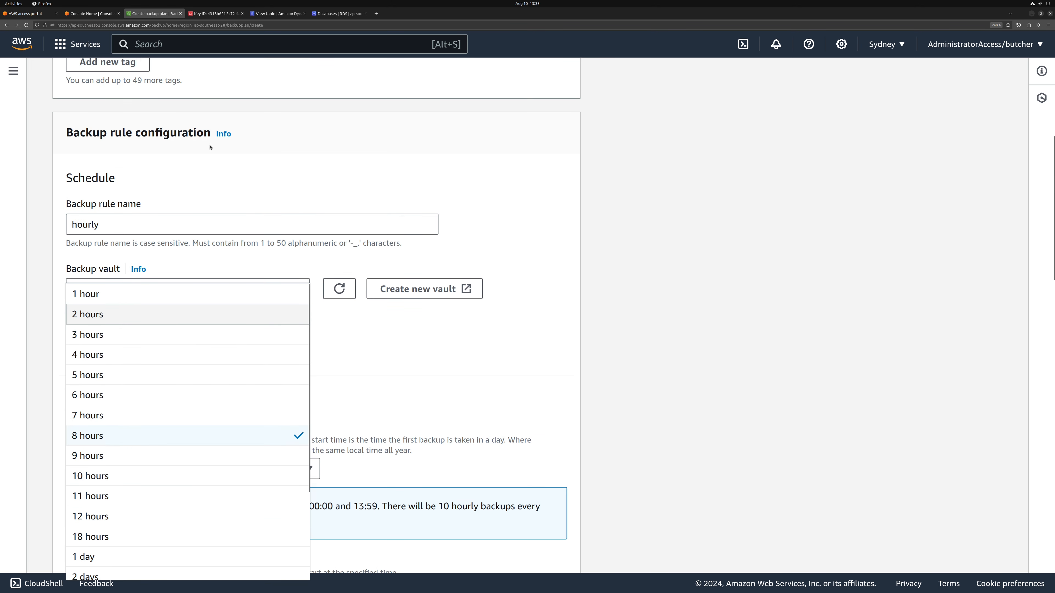
{"action": "left_click", "coordinate": [165, 299]}
{"action": "scroll", "coordinate": [512, 390], "scroll_direction": "down", "scroll_amount": 6}
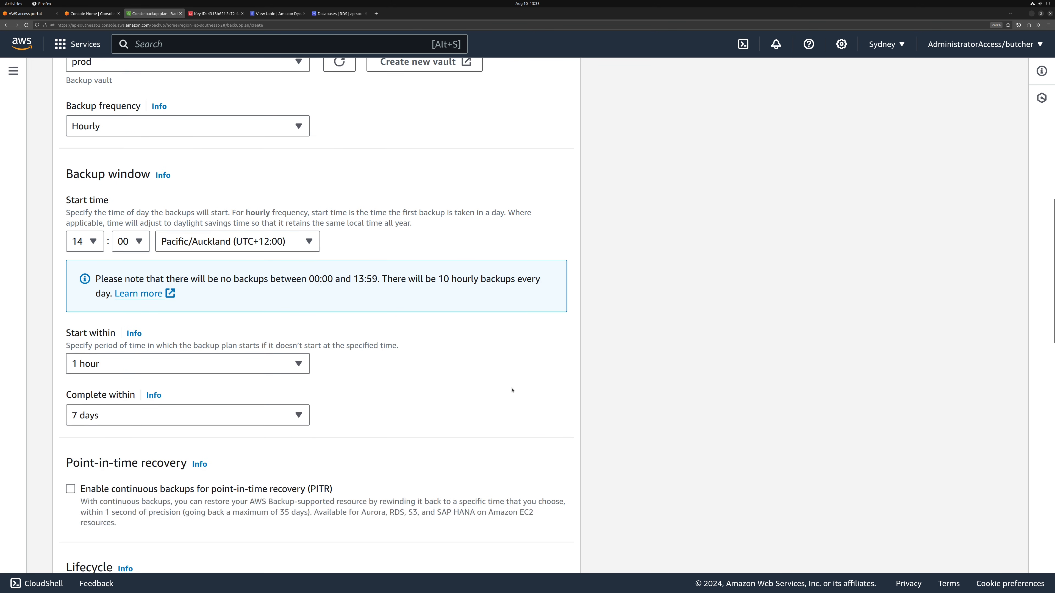
{"action": "left_click", "coordinate": [220, 339]}
{"action": "scroll", "coordinate": [221, 270], "scroll_direction": "up", "scroll_amount": 3}
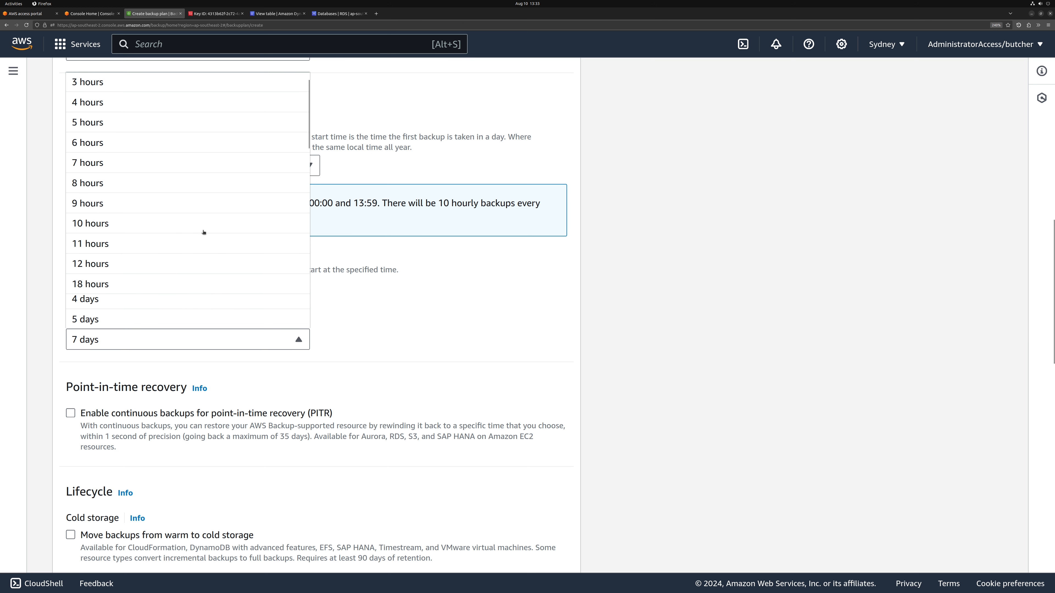
{"action": "left_click", "coordinate": [192, 84]}
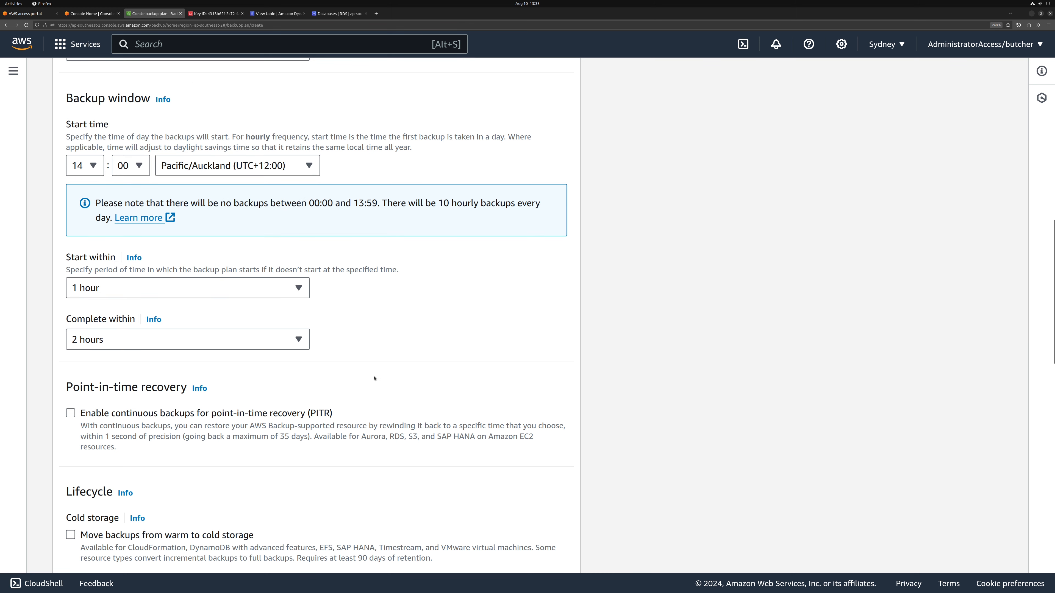
Try enabling continuous backups for point-in-time recovery on the hourly rule and turn the option off again.
{"action": "scroll", "coordinate": [374, 378], "scroll_direction": "down", "scroll_amount": 2}
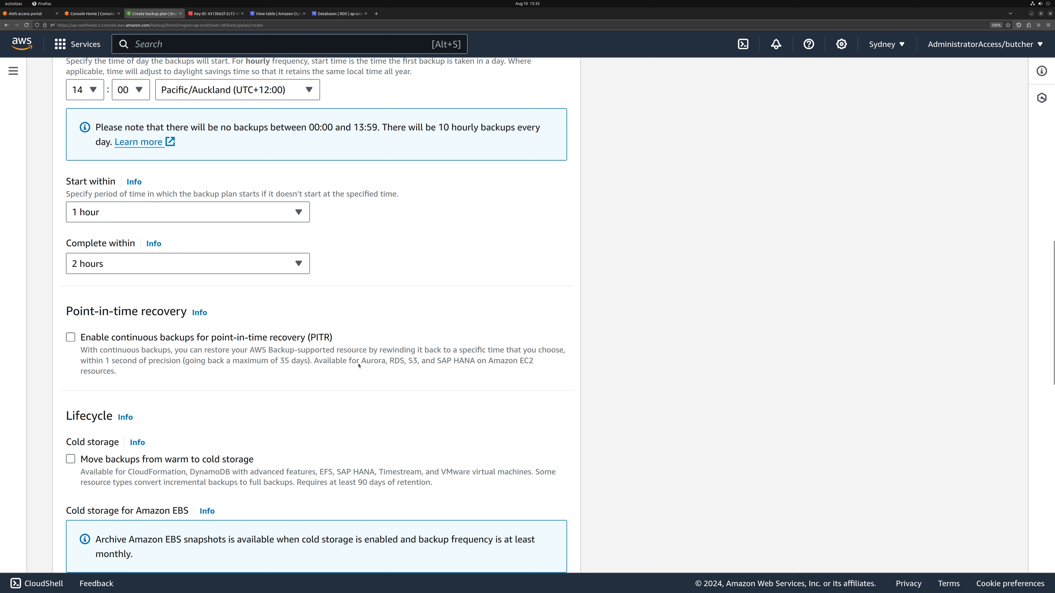
{"action": "left_click_drag", "start_coordinate": [358, 366], "coordinate": [426, 368]}
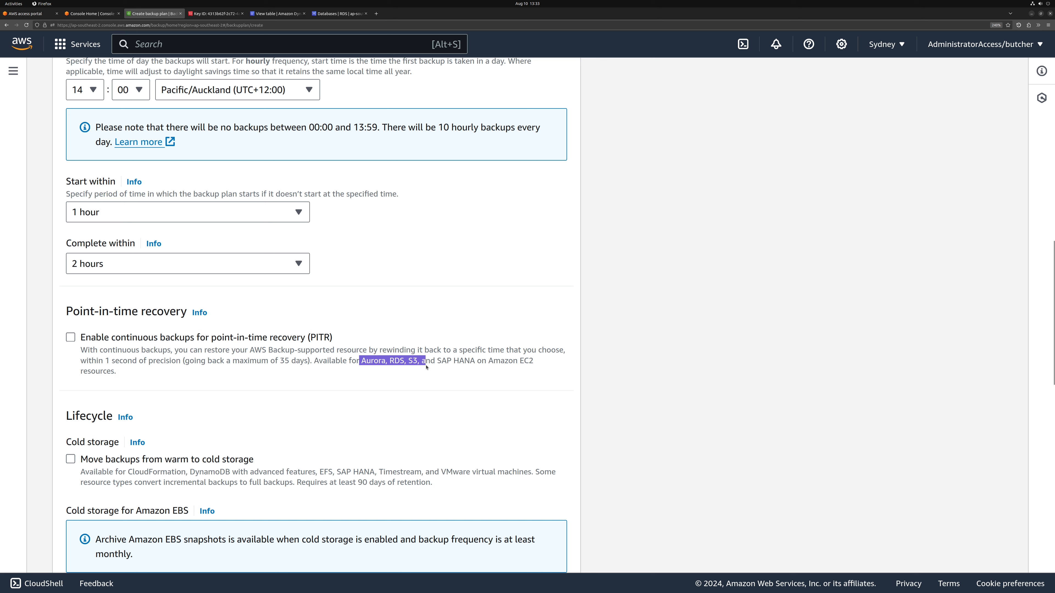
{"action": "left_click", "coordinate": [427, 367]}
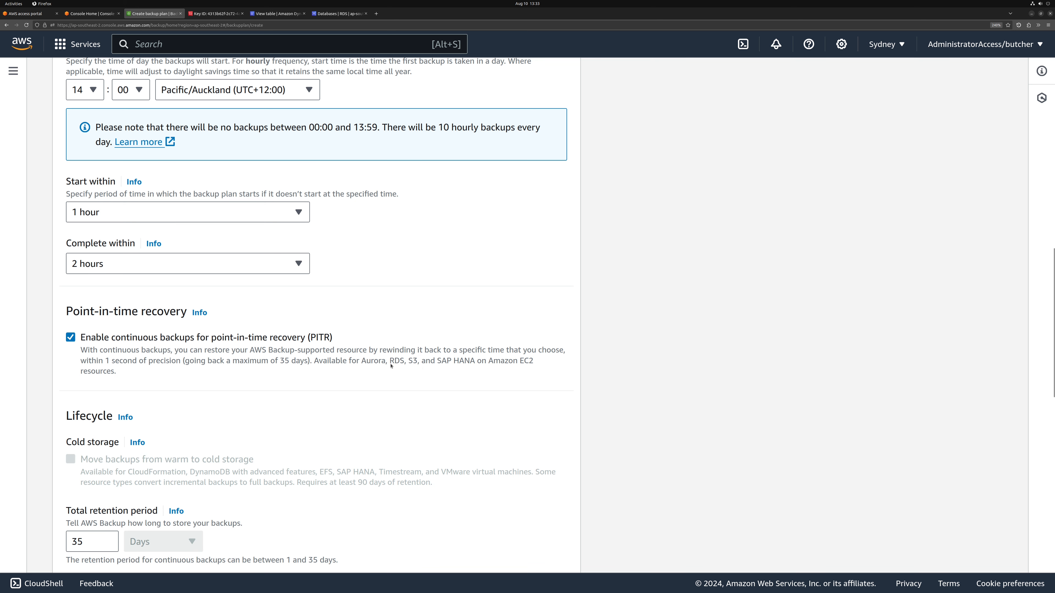
{"action": "left_click", "coordinate": [200, 342]}
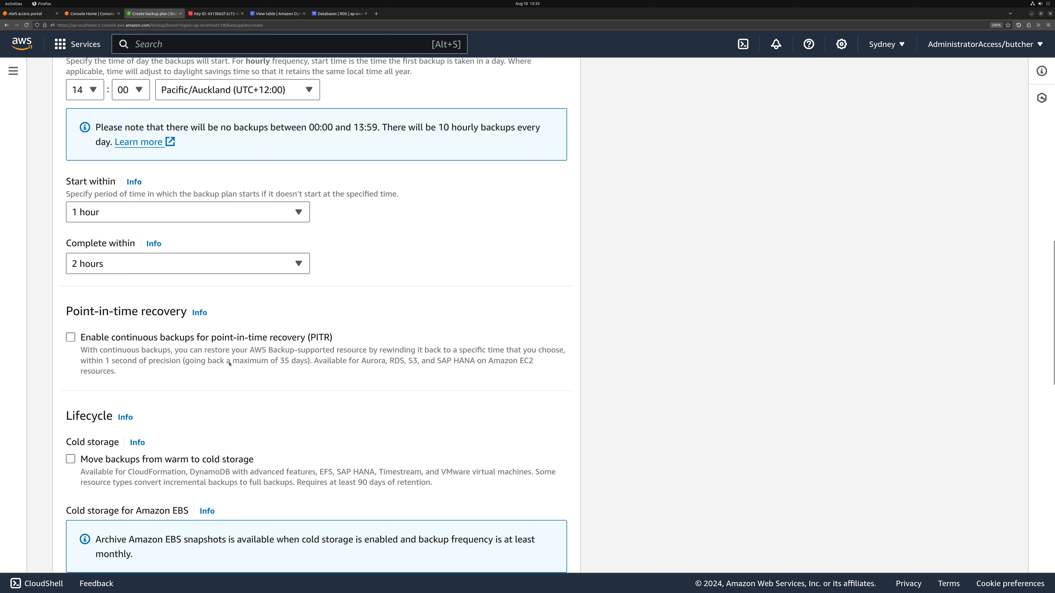
{"action": "left_click_drag", "start_coordinate": [230, 362], "coordinate": [304, 363]}
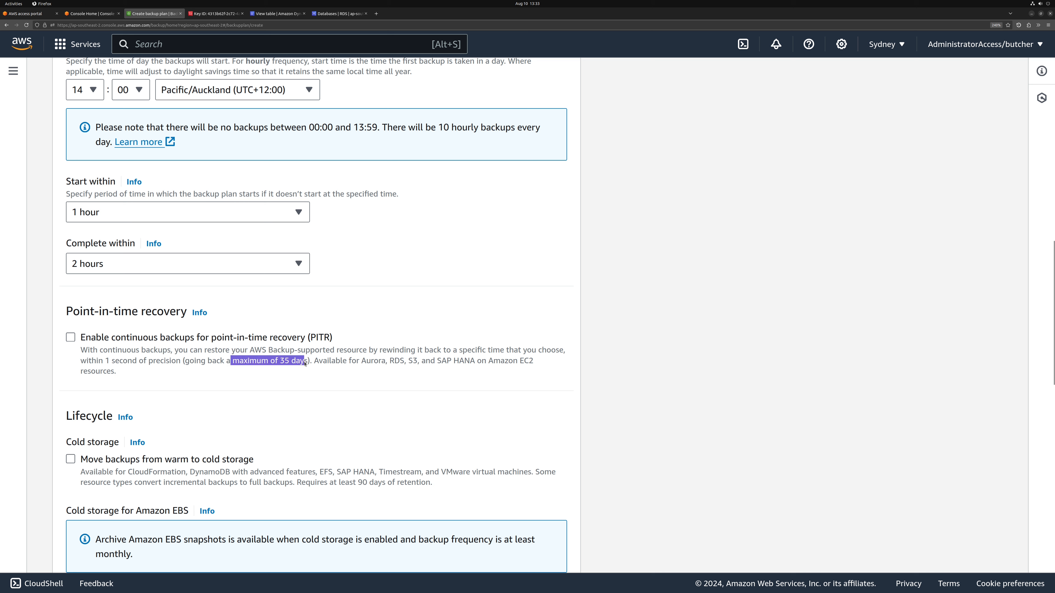
{"action": "left_click", "coordinate": [307, 363]}
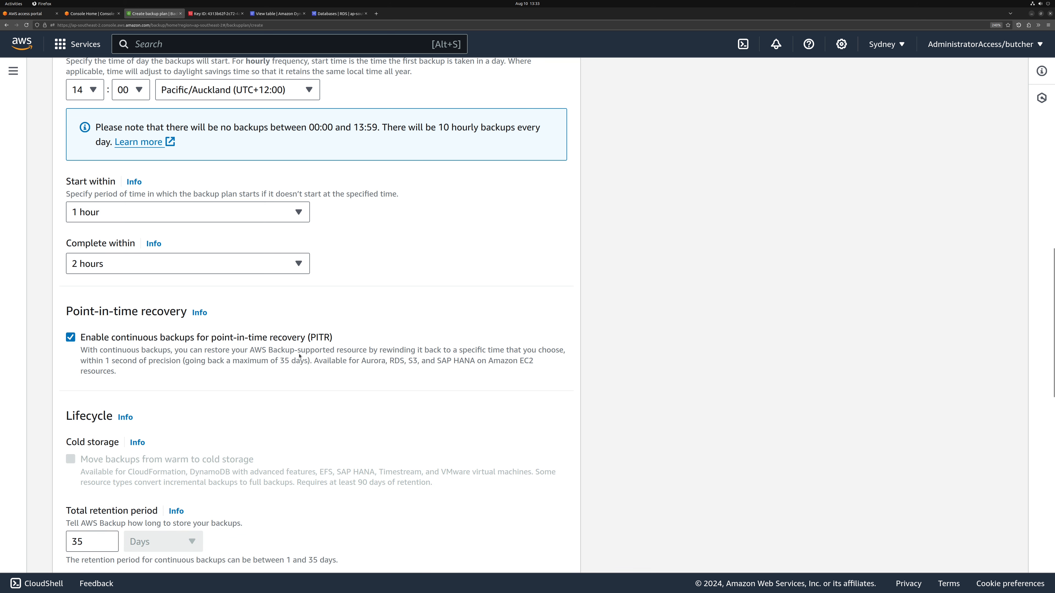
{"action": "left_click", "coordinate": [297, 344]}
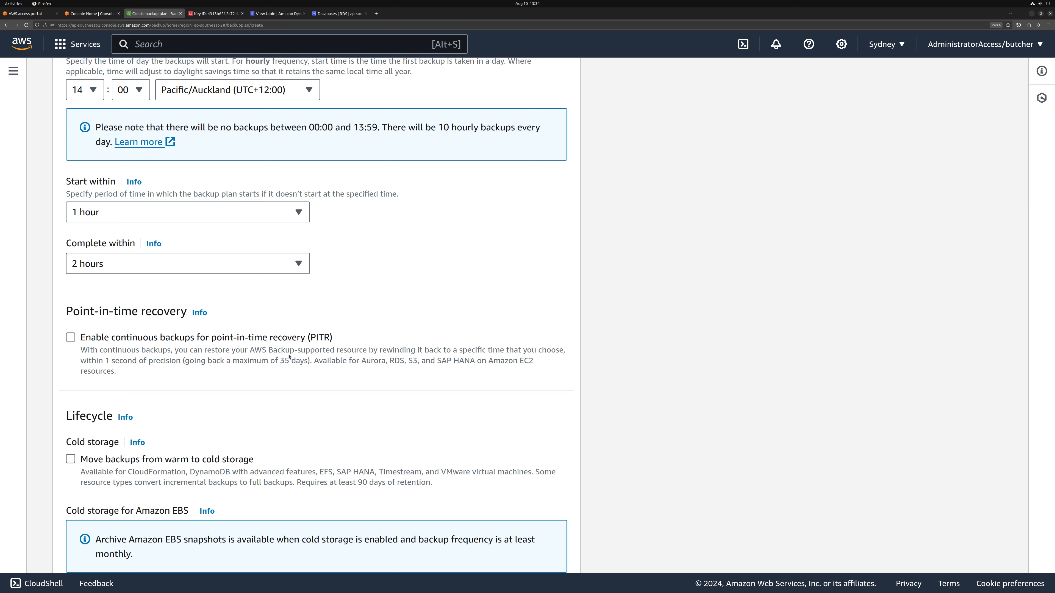
Try the option to move backups from warm to cold storage in the rule's lifecycle.
{"action": "scroll", "coordinate": [289, 357], "scroll_direction": "down", "scroll_amount": 3}
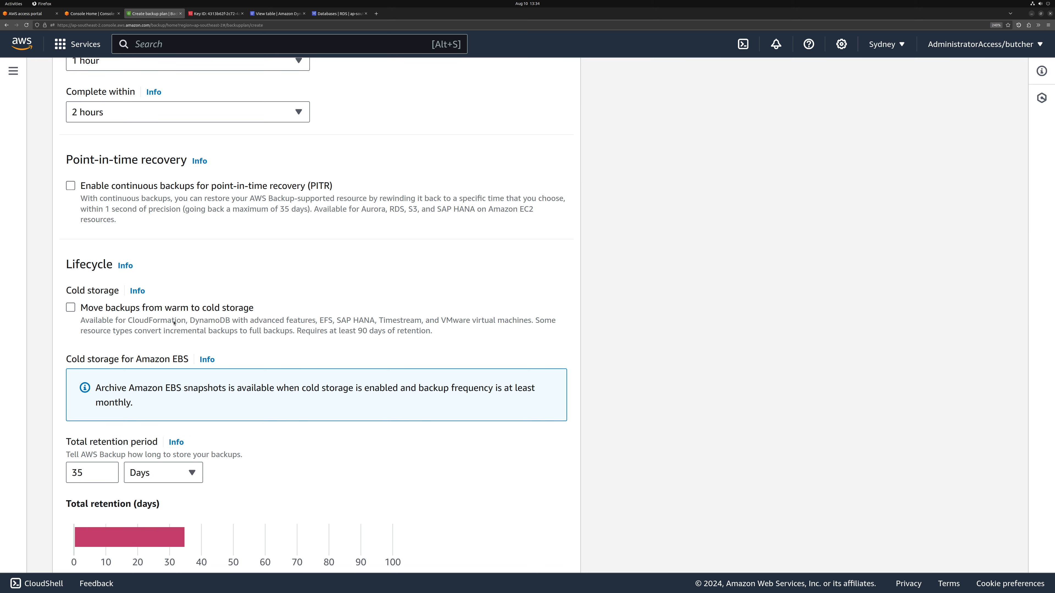
{"action": "left_click", "coordinate": [179, 309]}
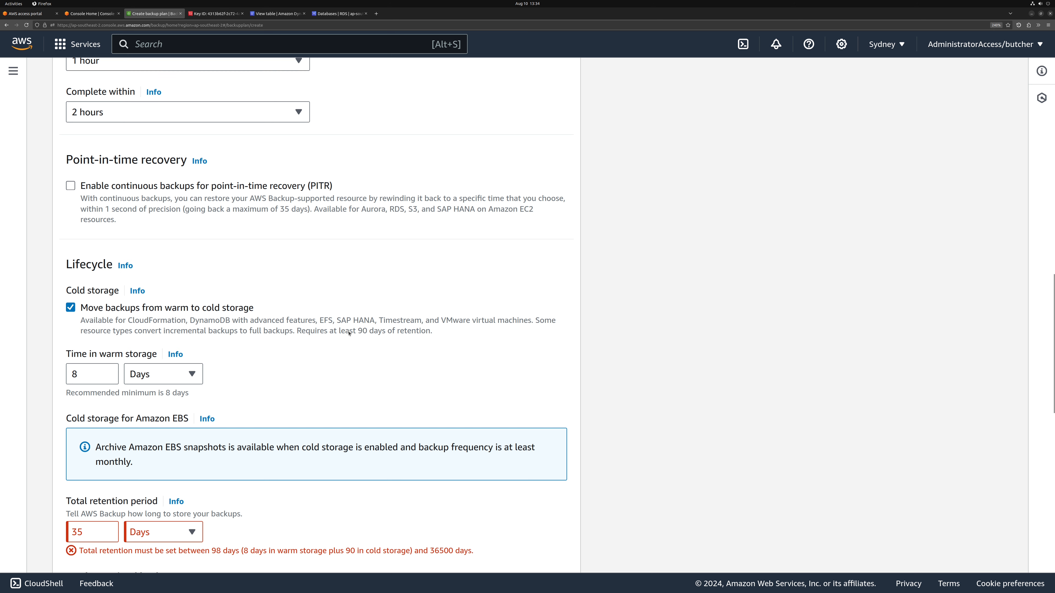
{"action": "mouse_move", "coordinate": [357, 332]}
{"action": "left_mouse_down"}
{"action": "mouse_move", "coordinate": [392, 333]}
{"action": "mouse_move", "coordinate": [363, 344]}
{"action": "left_mouse_up"}
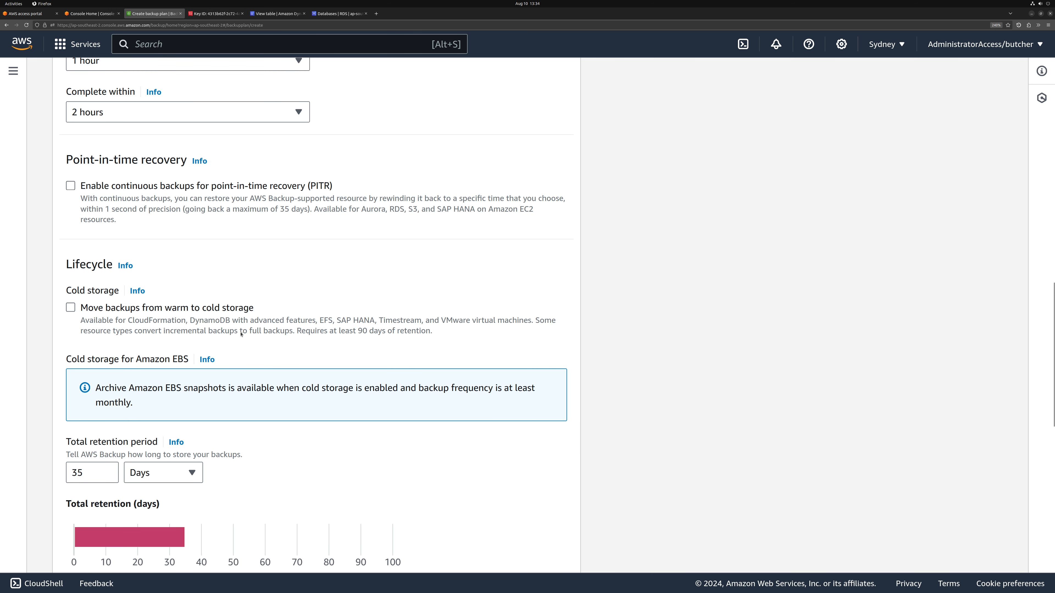
Set the total retention period of the hourly rule's backups to 30 days.
{"action": "double_click", "coordinate": [90, 469]}
{"action": "type", "text": "30"}
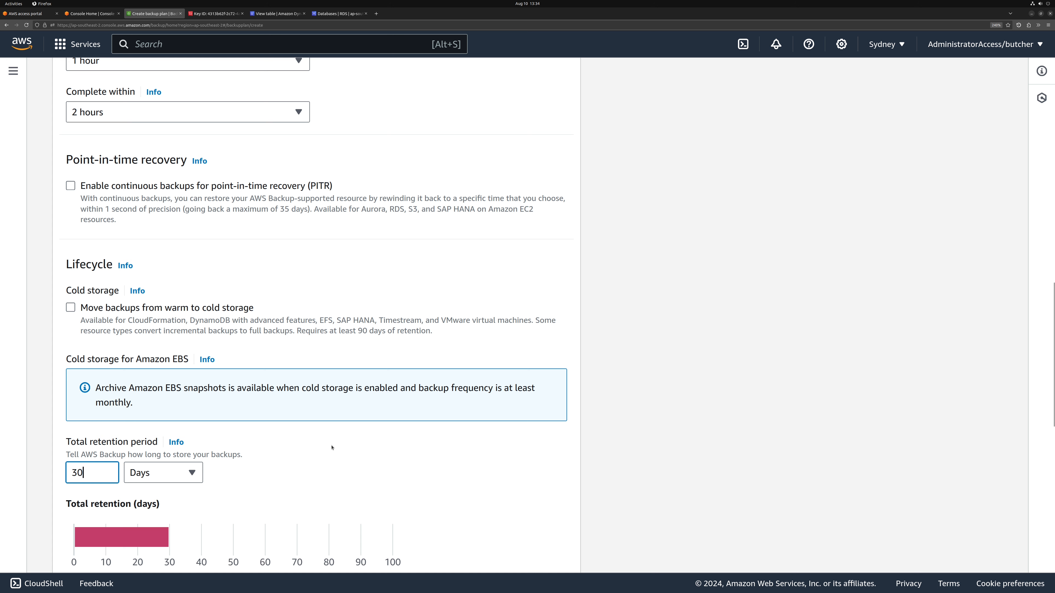
{"action": "scroll", "coordinate": [331, 448], "scroll_direction": "down", "scroll_amount": 1}
{"action": "scroll", "coordinate": [332, 448], "scroll_direction": "down", "scroll_amount": 3}
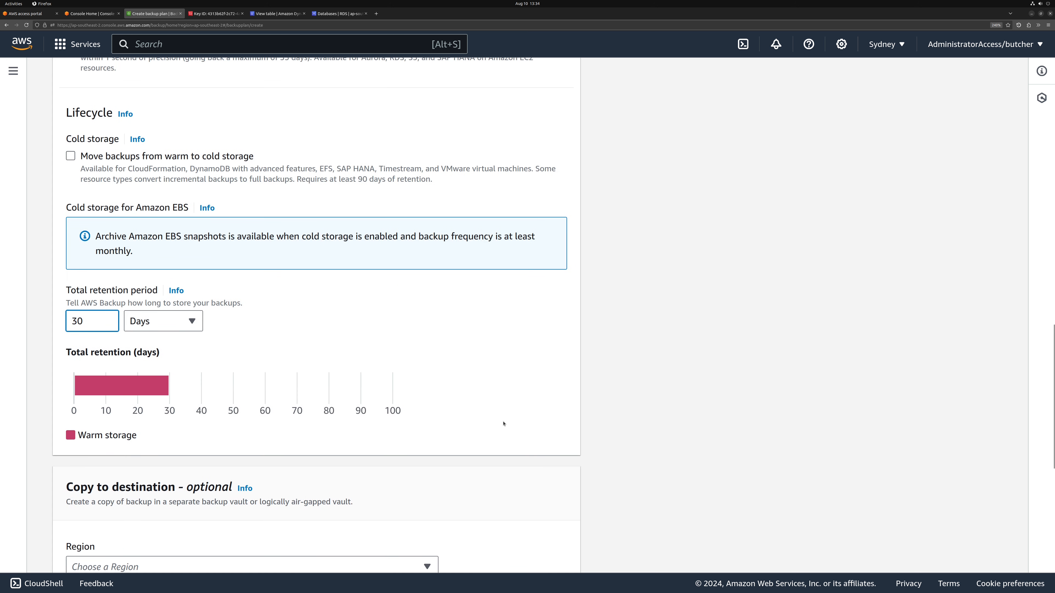
Add the tag manual with the value true to the recovery points, leaving the copy destination empty.
{"action": "scroll", "coordinate": [503, 423], "scroll_direction": "down", "scroll_amount": 5}
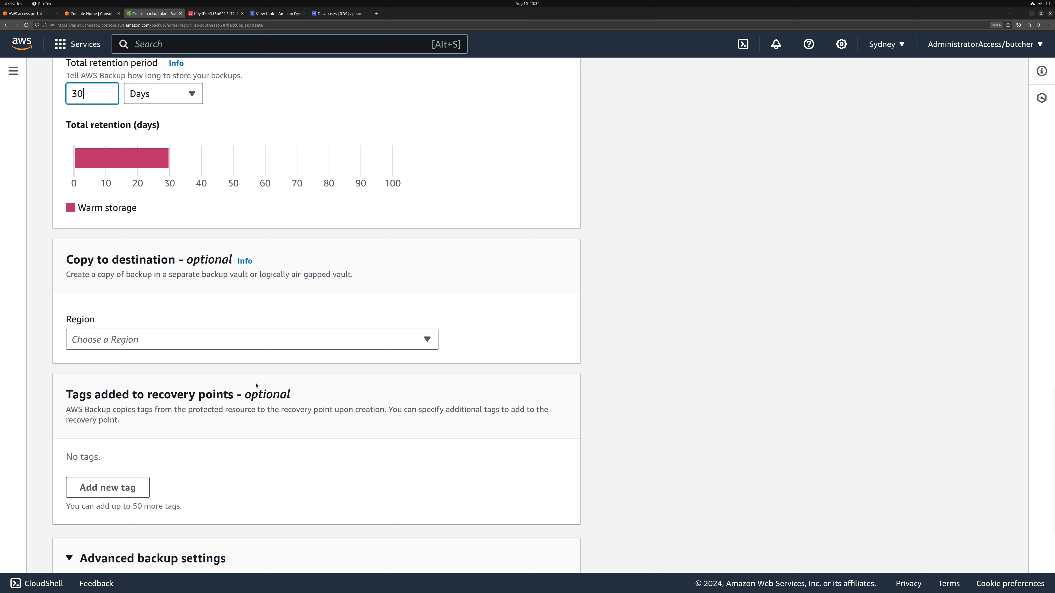
{"action": "left_click", "coordinate": [137, 489]}
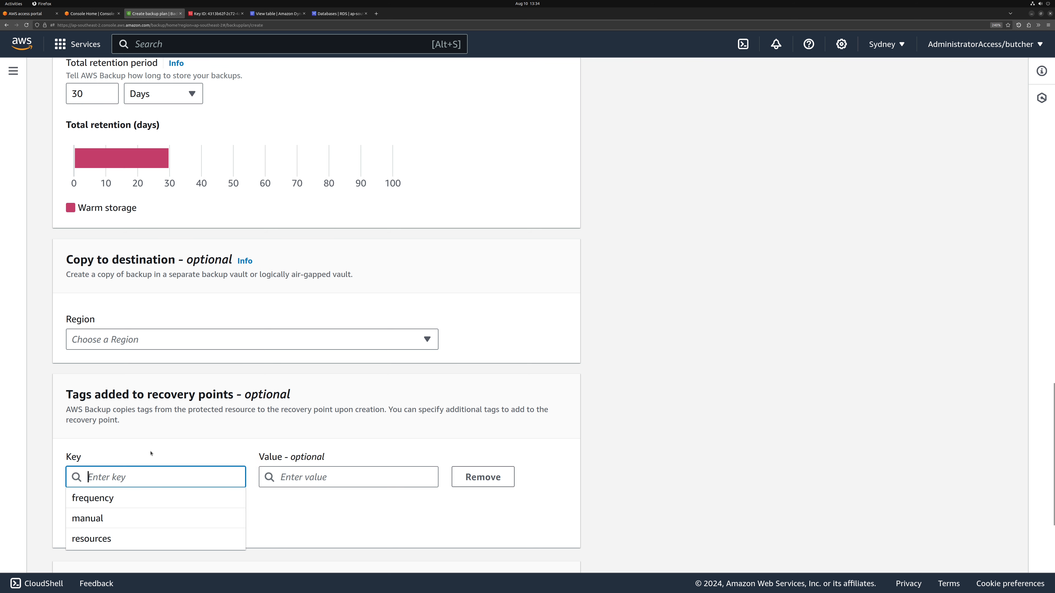
{"action": "left_click", "coordinate": [135, 518]}
{"action": "left_click", "coordinate": [295, 477]}
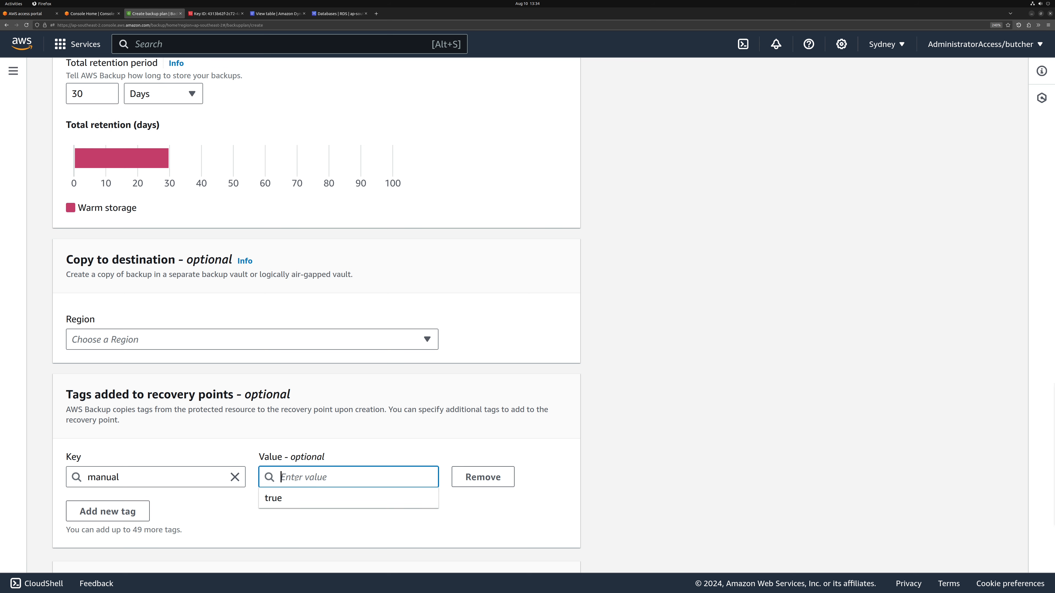
{"action": "left_click", "coordinate": [309, 497]}
Create the critical backup plan with Windows VSS left disabled.
{"action": "scroll", "coordinate": [309, 499], "scroll_direction": "down", "scroll_amount": 1}
{"action": "scroll", "coordinate": [309, 500], "scroll_direction": "down", "scroll_amount": 4}
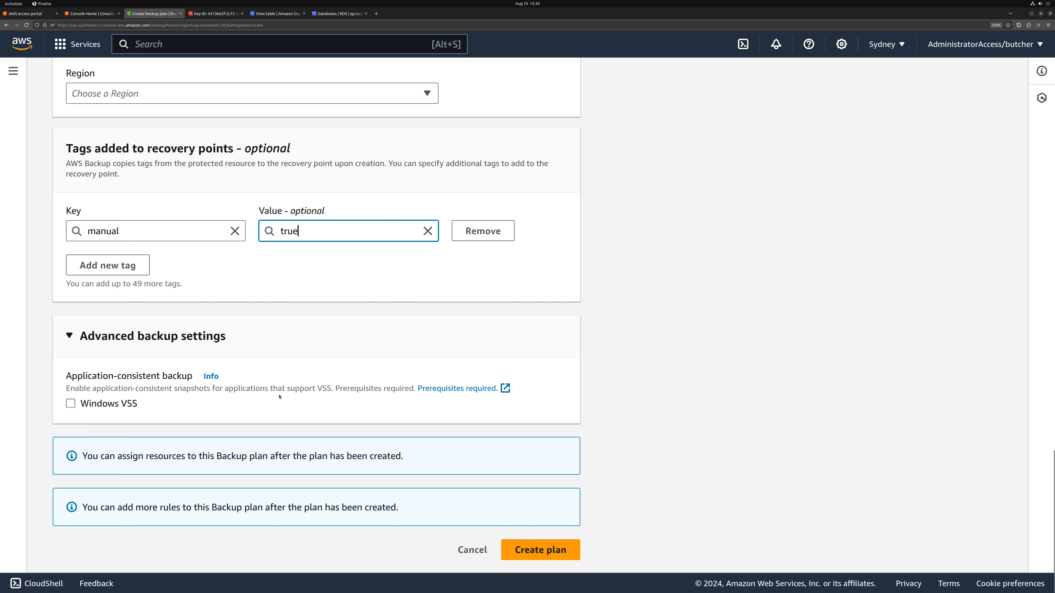
{"action": "left_click", "coordinate": [528, 552]}
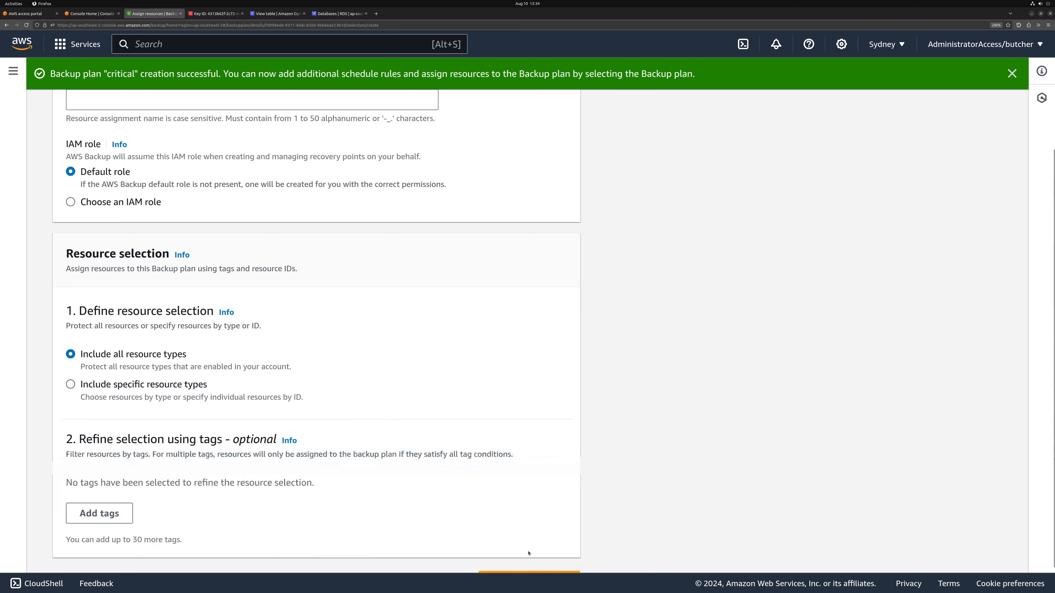
Leave the resource assignment form and look over the critical plan's summary, backup rules and resource assignments.
{"action": "scroll", "coordinate": [587, 494], "scroll_direction": "up", "scroll_amount": 3}
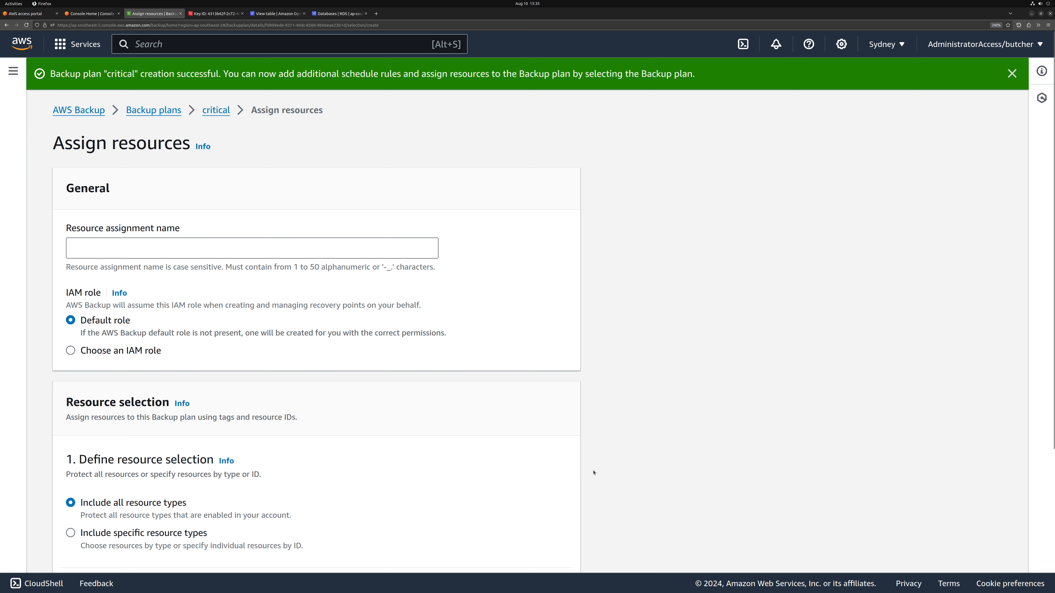
{"action": "scroll", "coordinate": [593, 473], "scroll_direction": "down", "scroll_amount": 4}
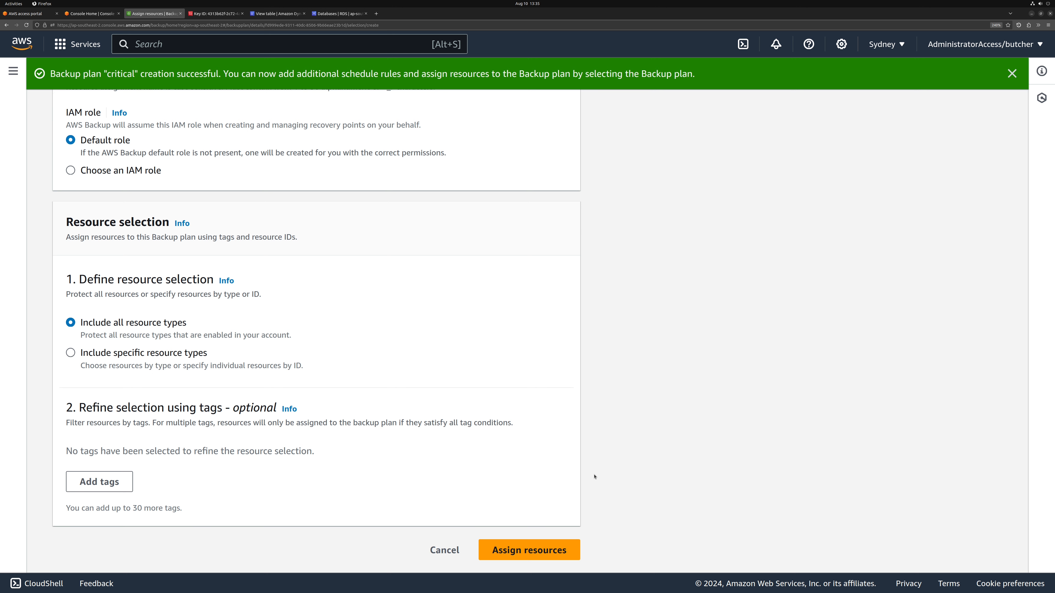
{"action": "left_click", "coordinate": [443, 549]}
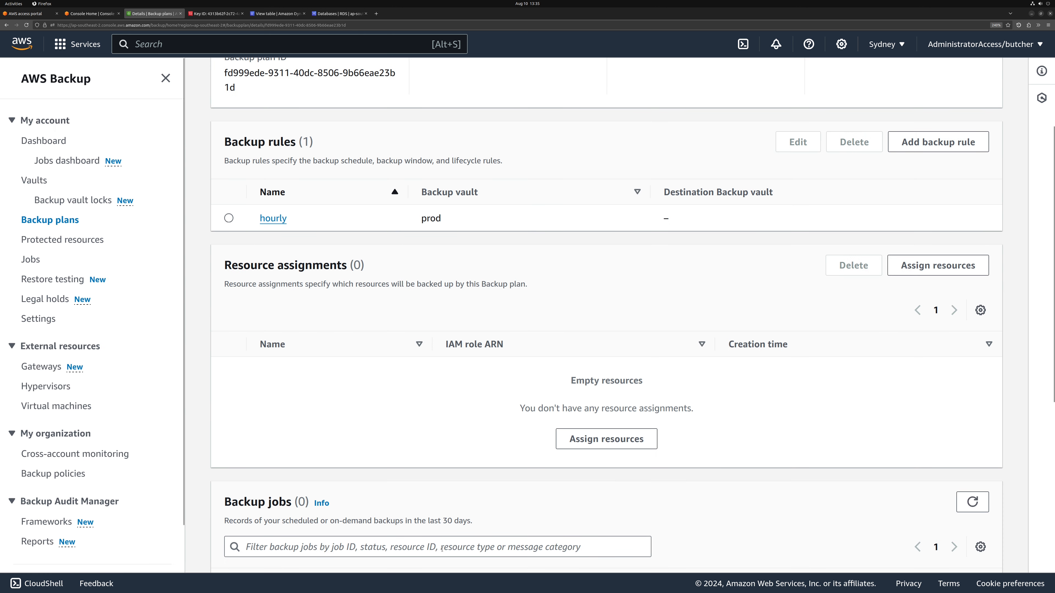
{"action": "scroll", "coordinate": [398, 375], "scroll_direction": "up", "scroll_amount": 4}
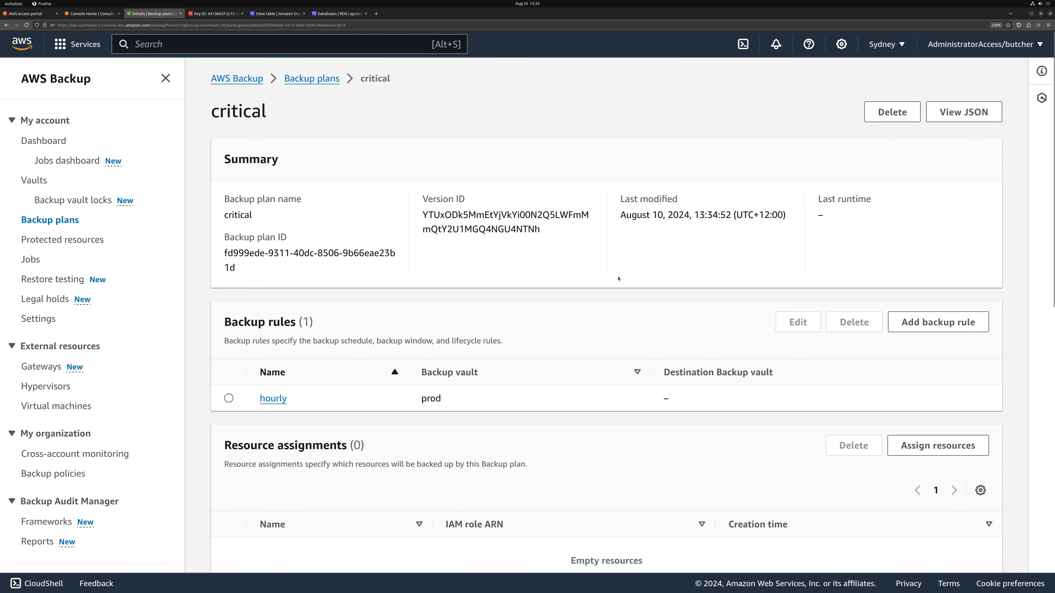
{"action": "scroll", "coordinate": [618, 278], "scroll_direction": "down", "scroll_amount": 3}
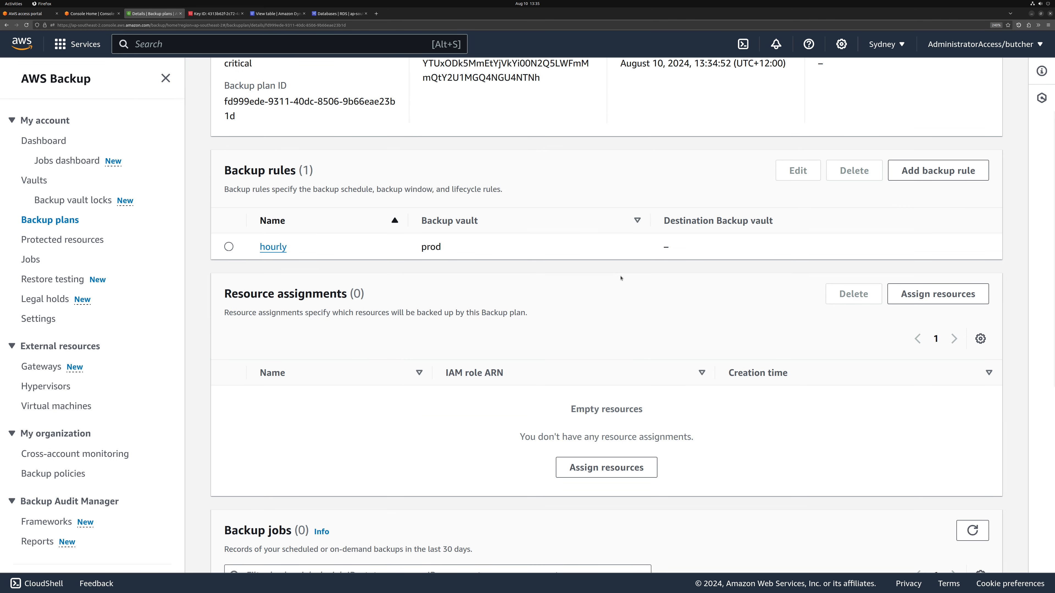
Start a resource assignment for the critical backup plan and name it critical.
{"action": "left_click", "coordinate": [919, 294]}
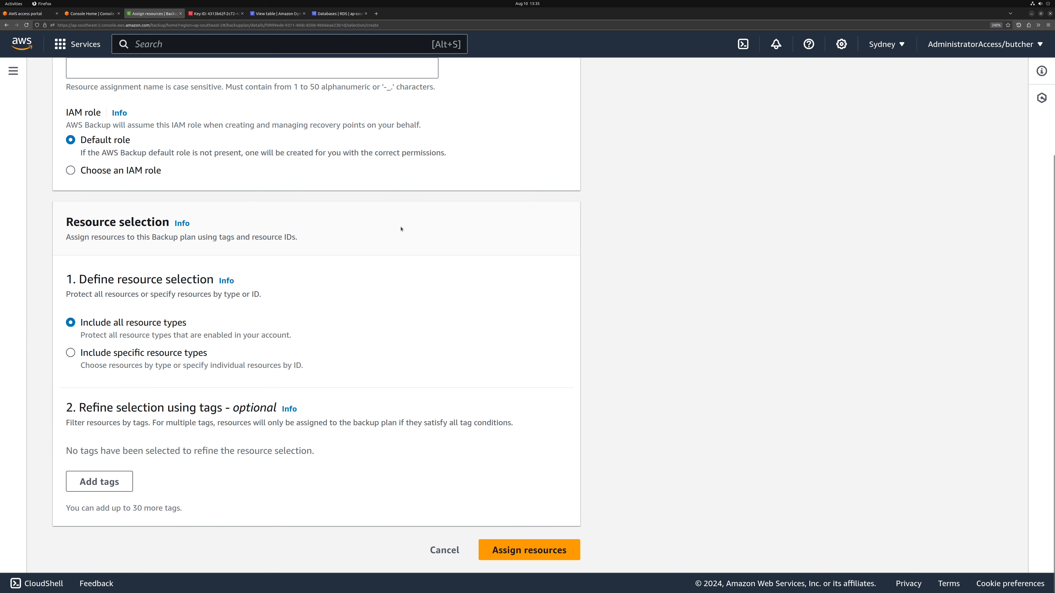
{"action": "scroll", "coordinate": [401, 228], "scroll_direction": "up", "scroll_amount": 3}
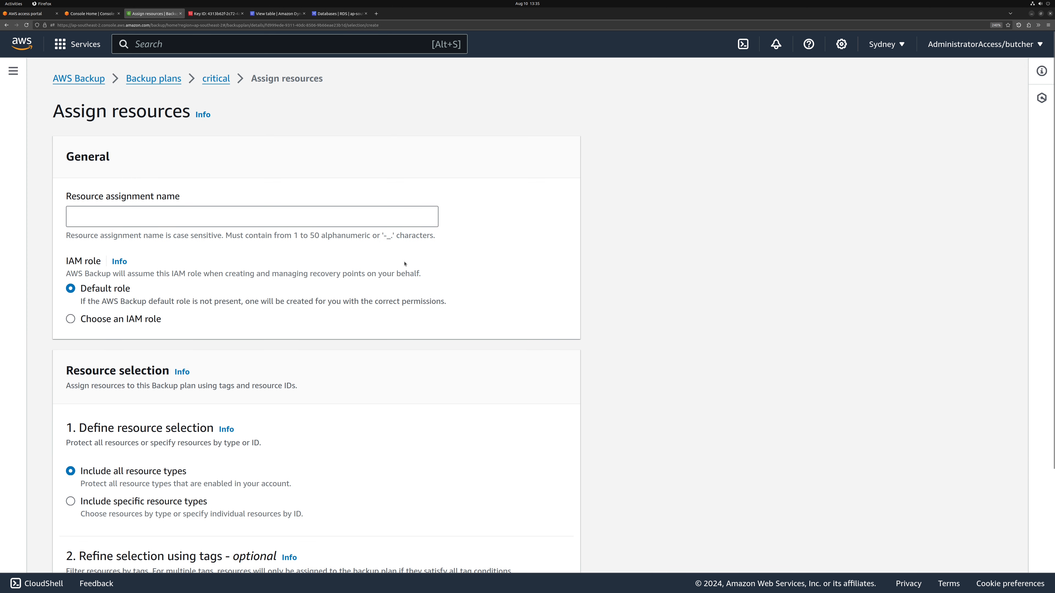
{"action": "left_click", "coordinate": [392, 225]}
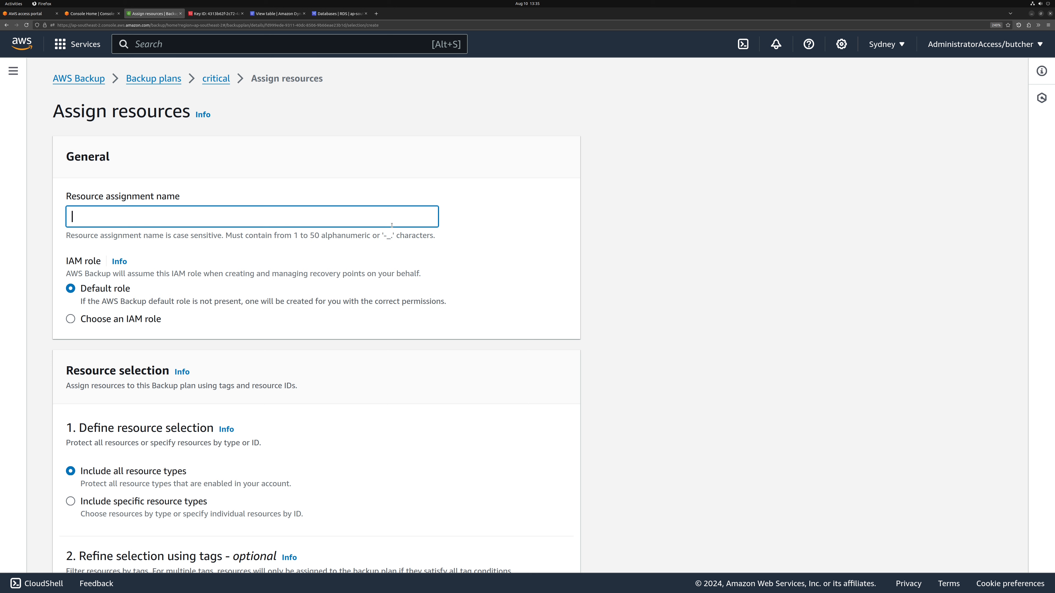
{"action": "type", "text": "critical"}
Look through the selectable IAM roles for the resource assignment and return to the default role.
{"action": "scroll", "coordinate": [496, 320], "scroll_direction": "down", "scroll_amount": 3}
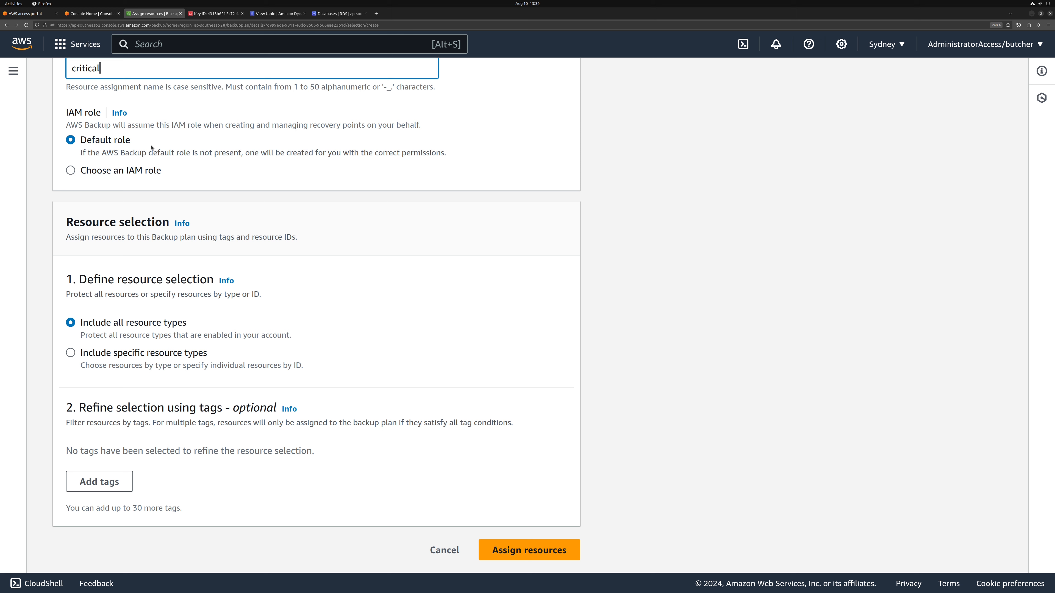
{"action": "left_click", "coordinate": [135, 171]}
{"action": "left_click", "coordinate": [131, 227]}
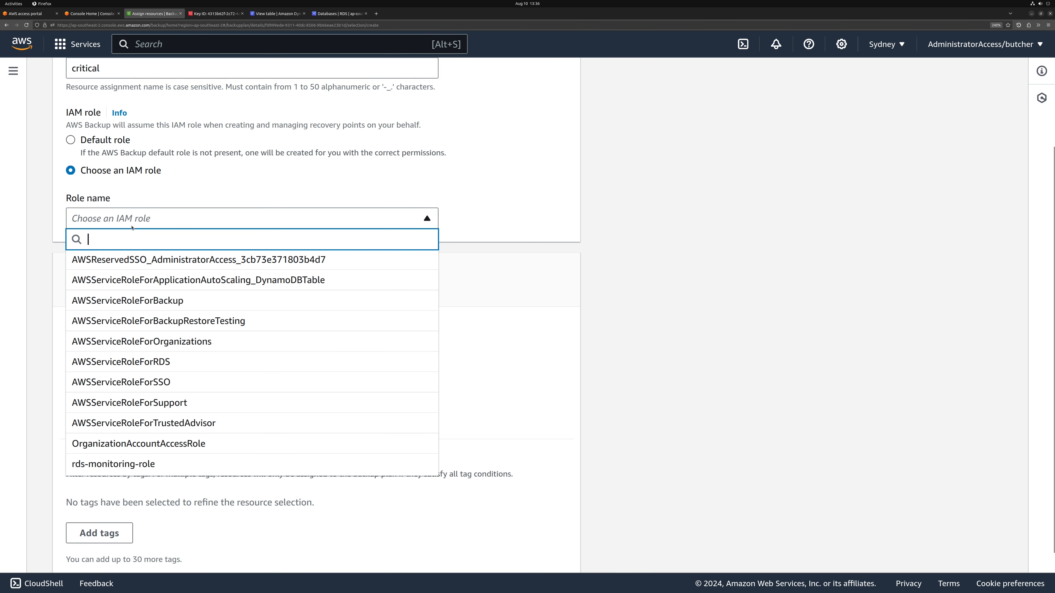
{"action": "left_click", "coordinate": [141, 188]}
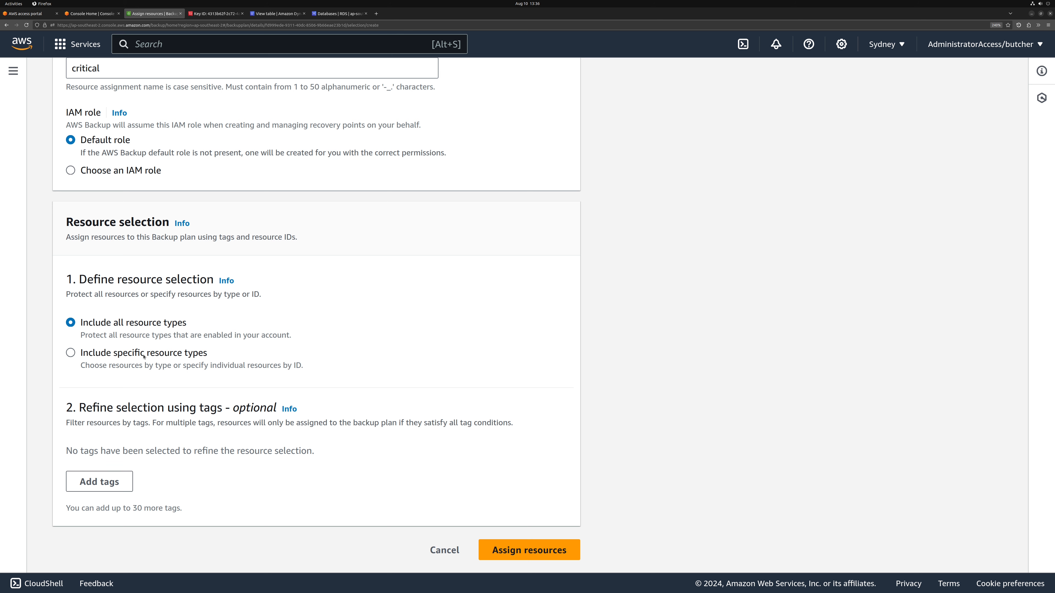
Limit the resource assignment to specific resource types and add DynamoDB and RDS.
{"action": "left_click", "coordinate": [144, 354]}
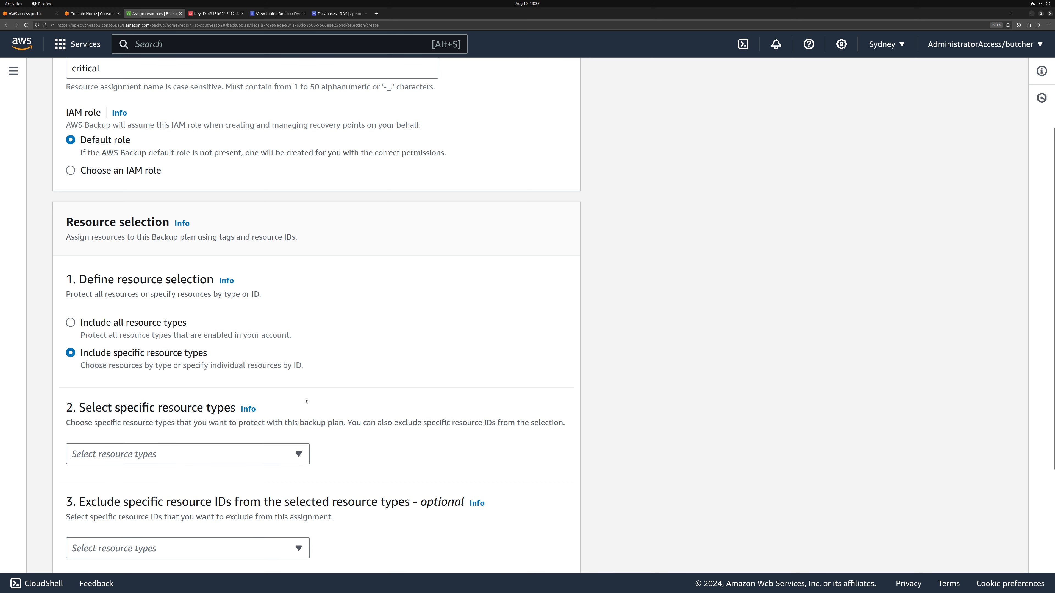
{"action": "scroll", "coordinate": [292, 420], "scroll_direction": "down", "scroll_amount": 3}
{"action": "left_click", "coordinate": [274, 301]}
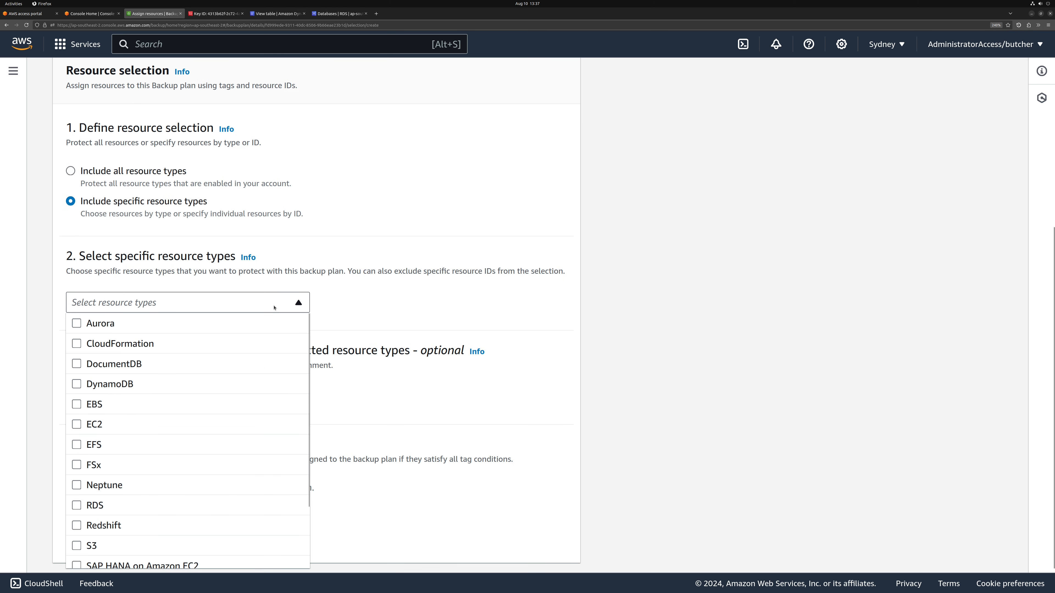
{"action": "left_click", "coordinate": [130, 382]}
{"action": "scroll", "coordinate": [130, 382], "scroll_direction": "down", "scroll_amount": 2}
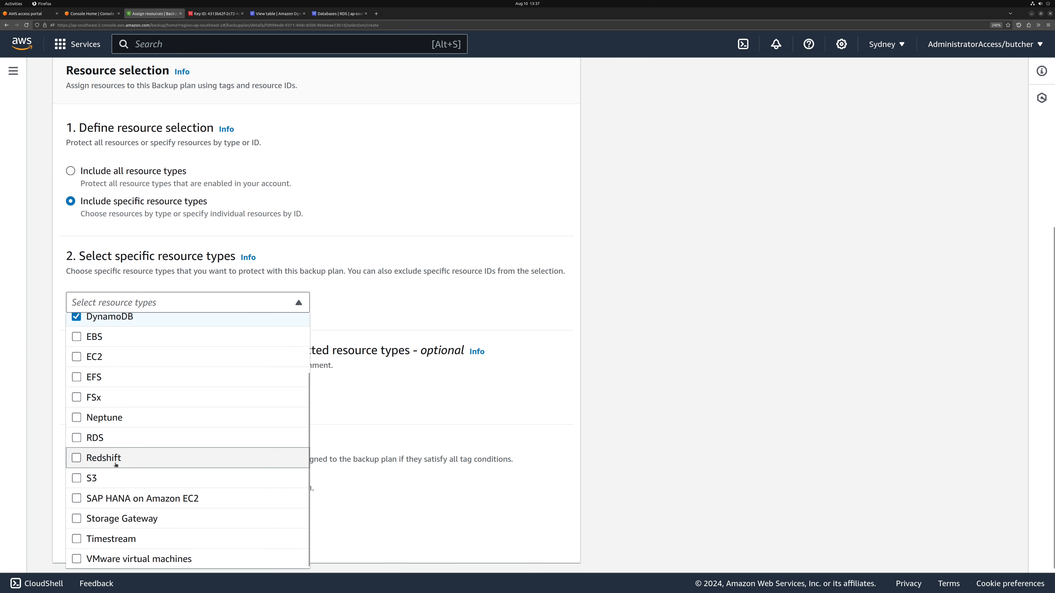
{"action": "left_click", "coordinate": [123, 438]}
{"action": "left_click", "coordinate": [388, 314]}
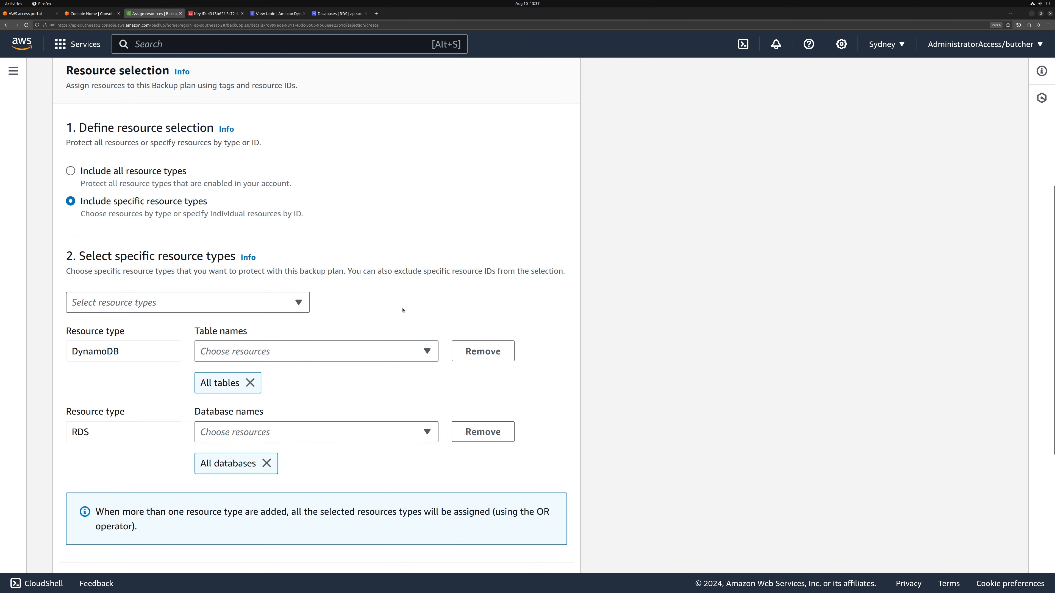
Replace the all-tables and all-databases selections with the DynamoDB table tracking and the RDS database mydb.
{"action": "left_click", "coordinate": [251, 383]}
{"action": "left_click", "coordinate": [266, 437]}
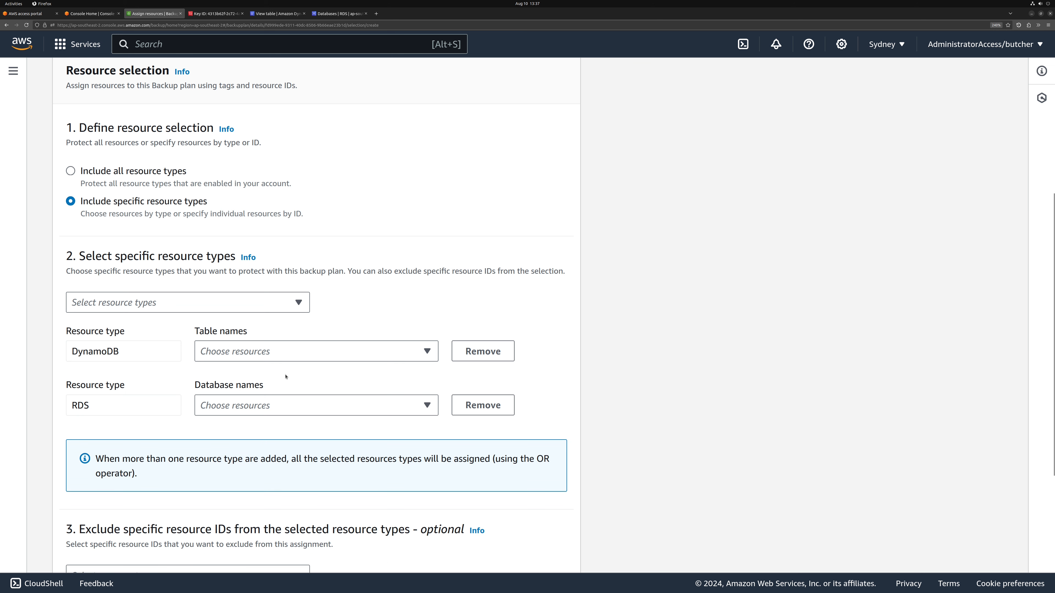
{"action": "left_click", "coordinate": [286, 353]}
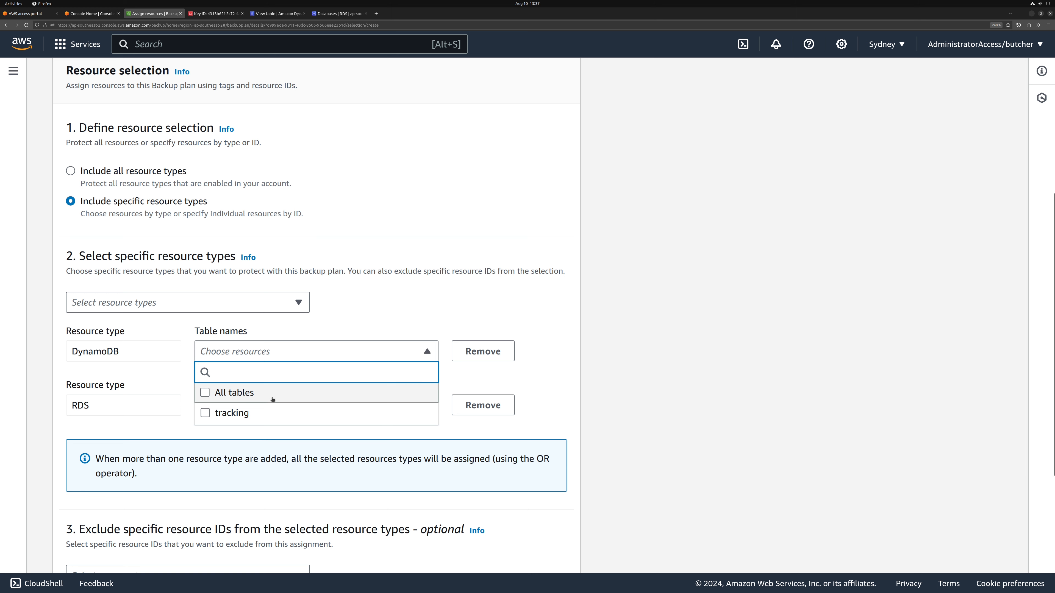
{"action": "left_click", "coordinate": [263, 411]}
{"action": "left_click", "coordinate": [316, 478]}
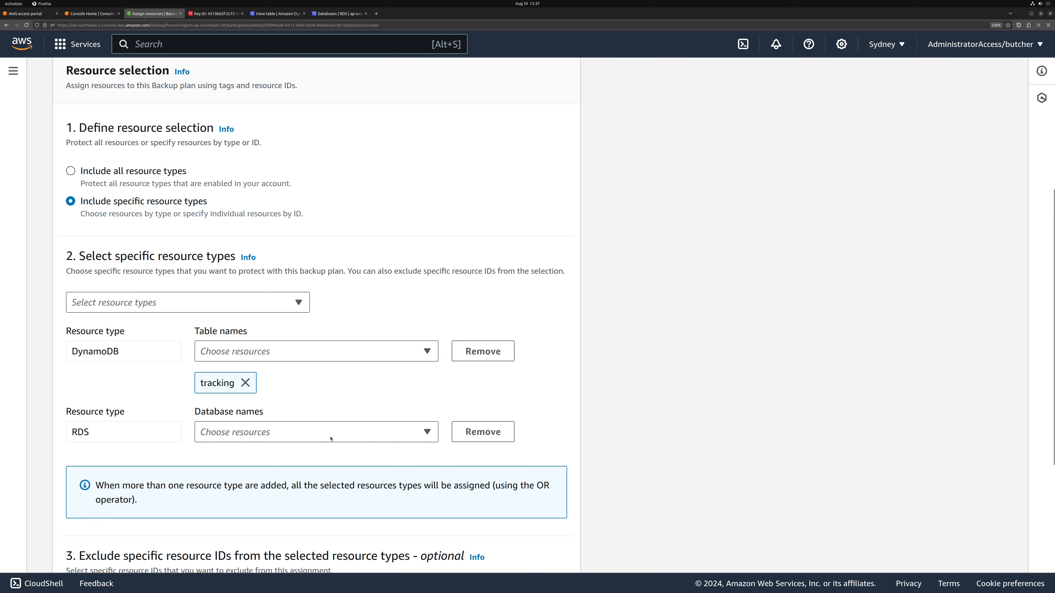
{"action": "left_click", "coordinate": [334, 435]}
{"action": "left_click", "coordinate": [256, 492]}
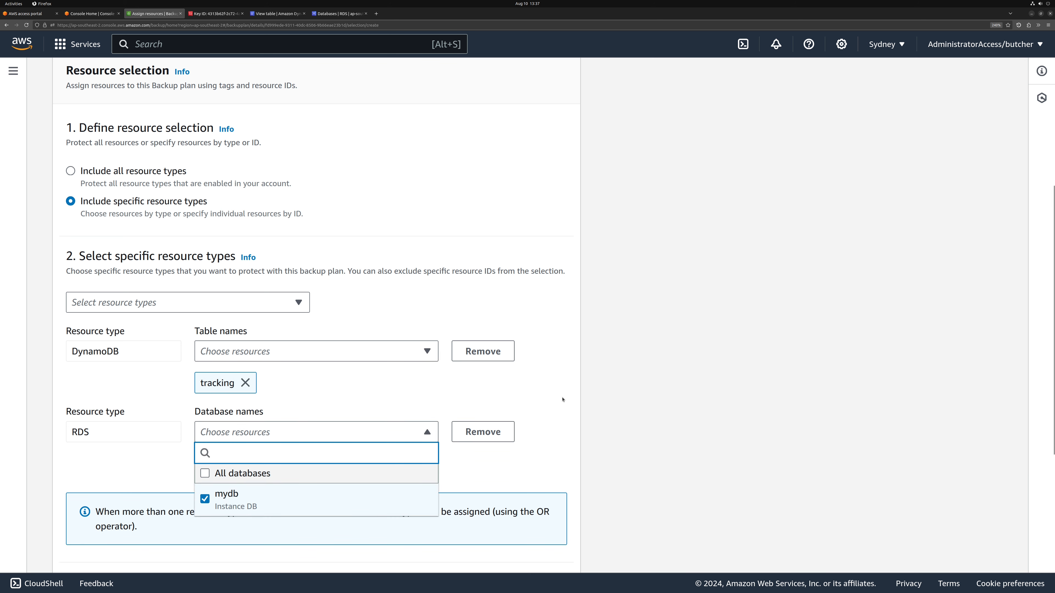
{"action": "left_click", "coordinate": [309, 434]}
{"action": "scroll", "coordinate": [309, 439], "scroll_direction": "down", "scroll_amount": 6}
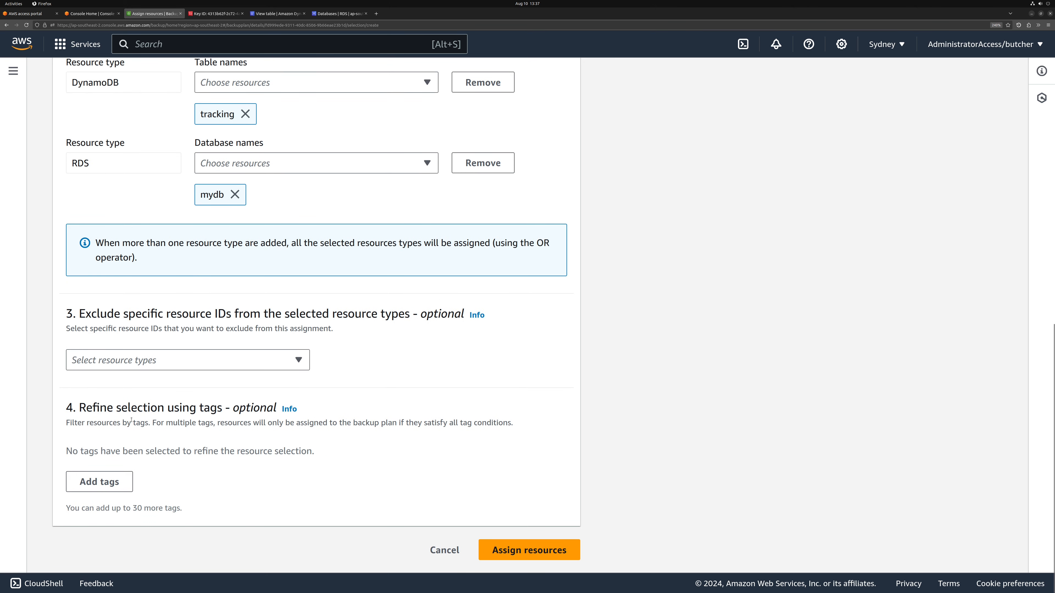
{"action": "scroll", "coordinate": [261, 373], "scroll_direction": "up", "scroll_amount": 5}
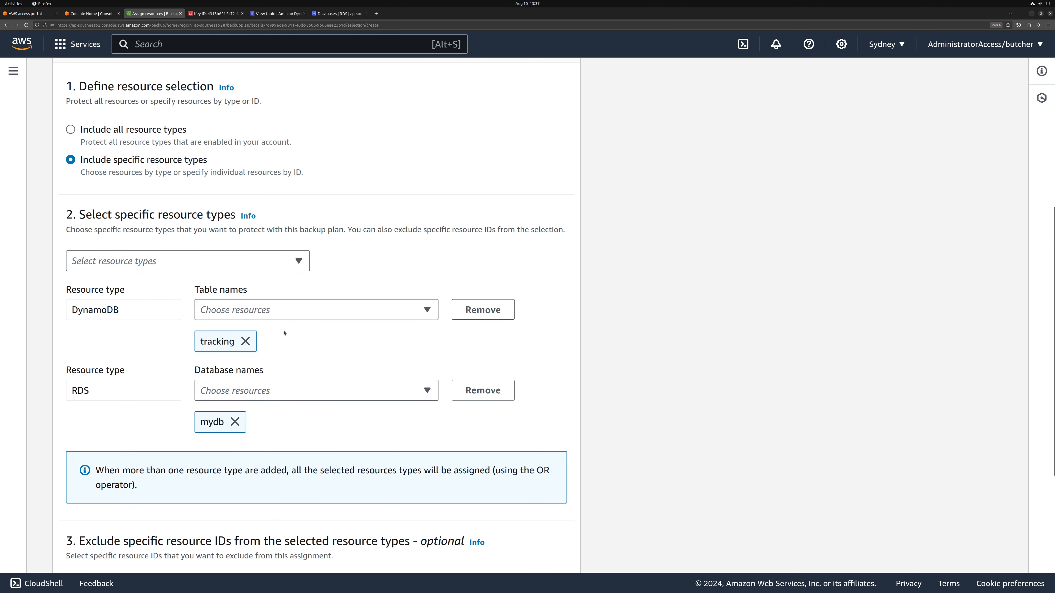
{"action": "left_click", "coordinate": [274, 310]}
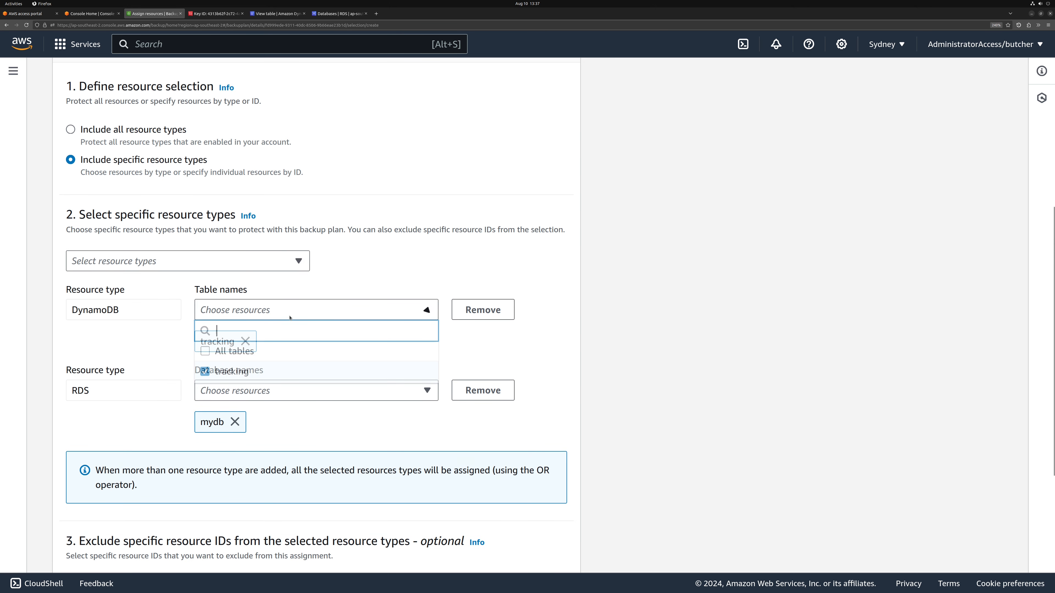
{"action": "left_click", "coordinate": [568, 378]}
{"action": "scroll", "coordinate": [219, 444], "scroll_direction": "down", "scroll_amount": 5}
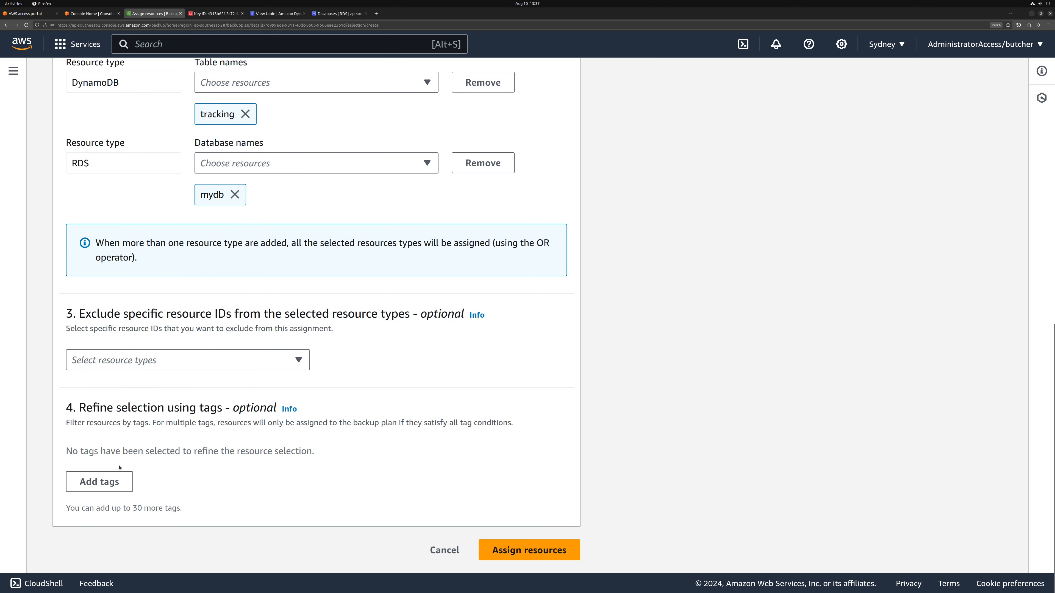
{"action": "left_click", "coordinate": [112, 481]}
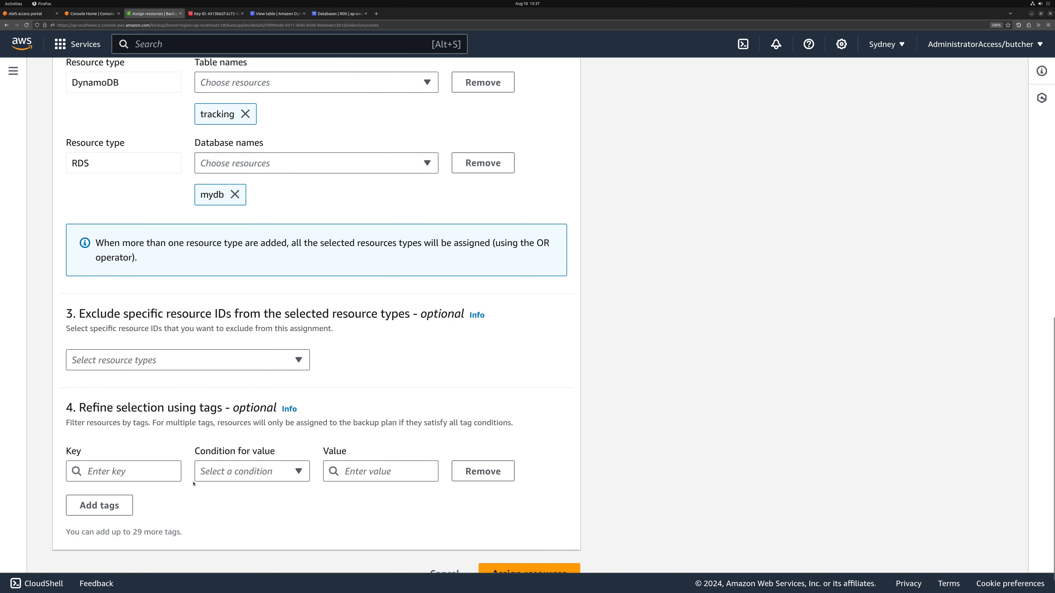
{"action": "scroll", "coordinate": [219, 473], "scroll_direction": "down", "scroll_amount": 1}
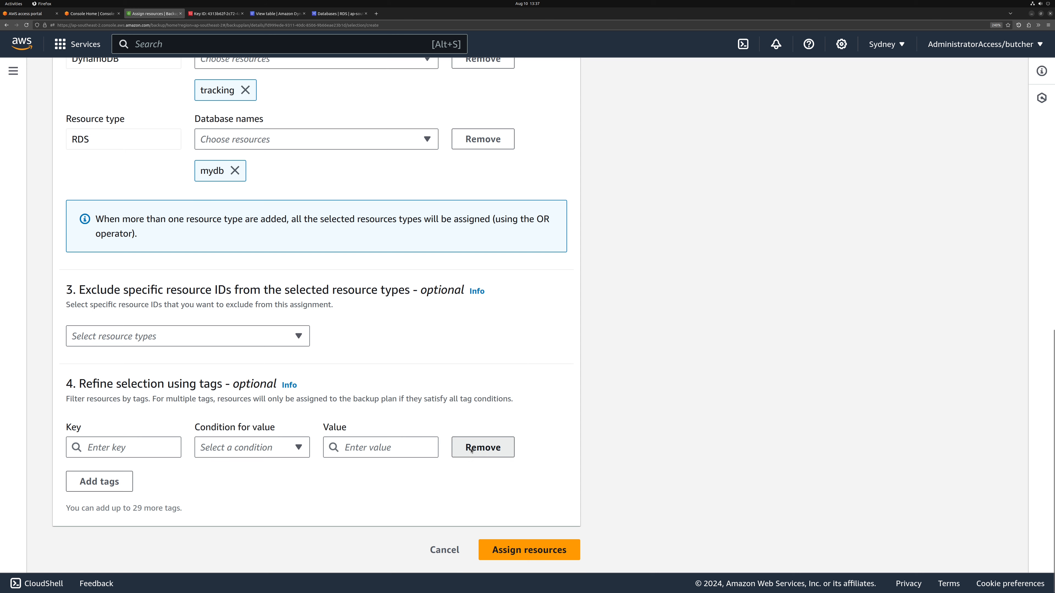
{"action": "left_click", "coordinate": [483, 447]}
Review the DynamoDB and RDS selection and assign the resources to the critical backup plan without exclusions or tags.
{"action": "scroll", "coordinate": [598, 447], "scroll_direction": "up", "scroll_amount": 5}
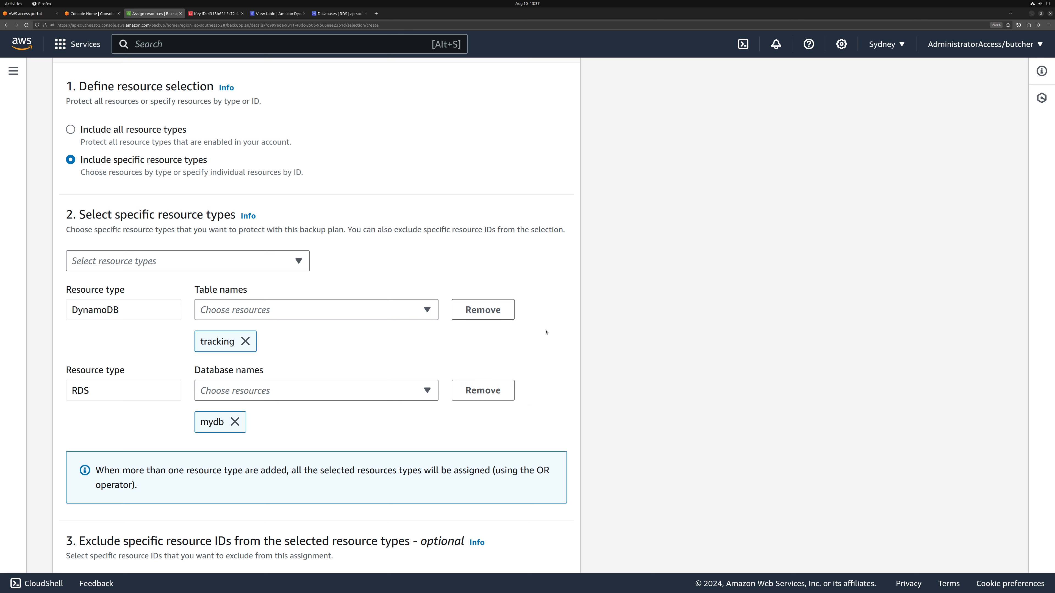
{"action": "scroll", "coordinate": [545, 332], "scroll_direction": "down", "scroll_amount": 5}
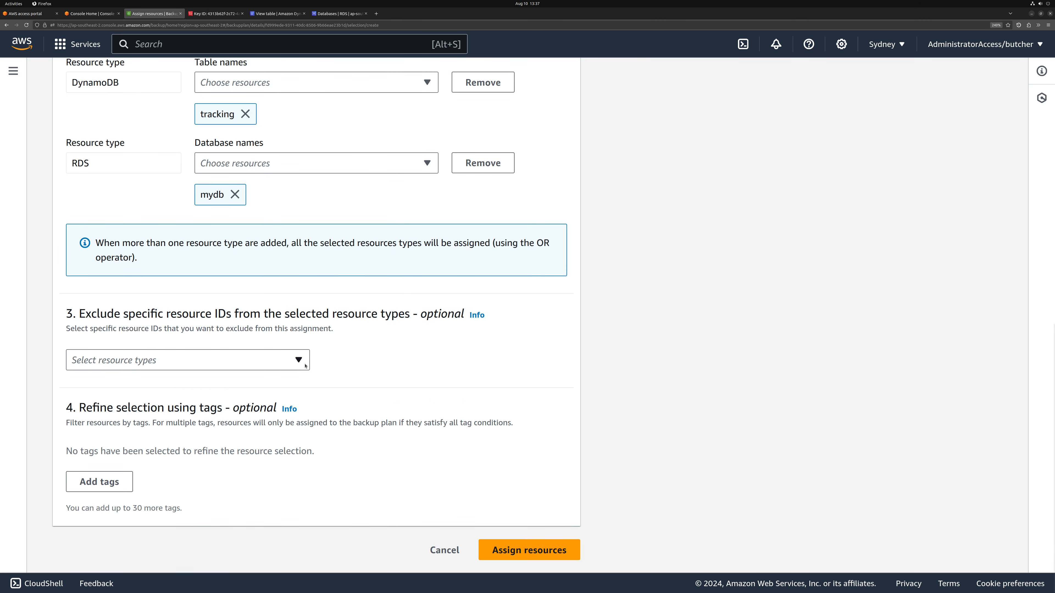
{"action": "left_click", "coordinate": [503, 547]}
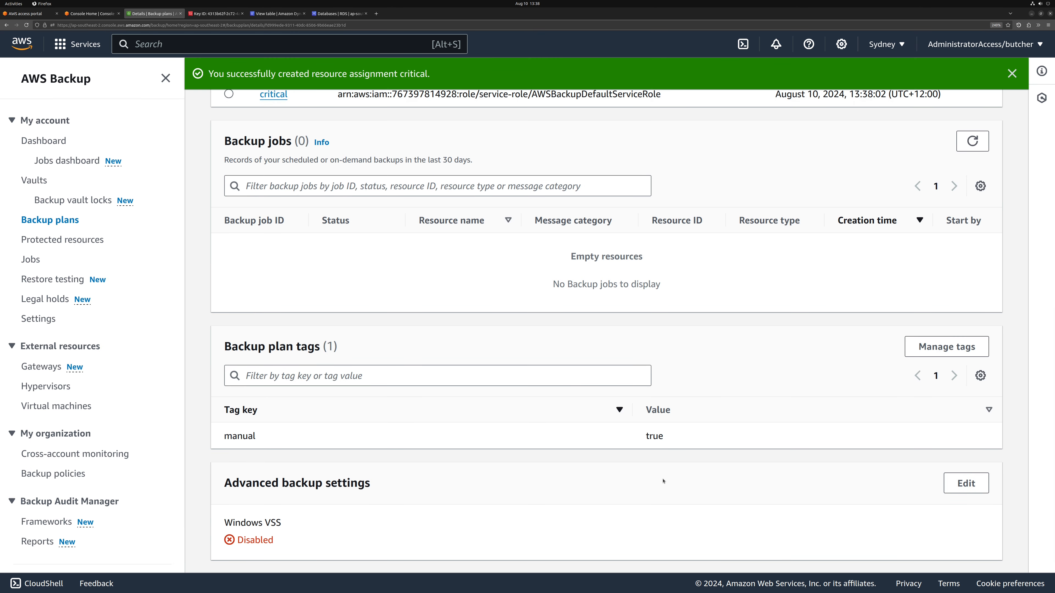
Examine the critical plan's details and check the resource IDs covered by its critical resource assignment.
{"action": "scroll", "coordinate": [663, 482], "scroll_direction": "up", "scroll_amount": 10}
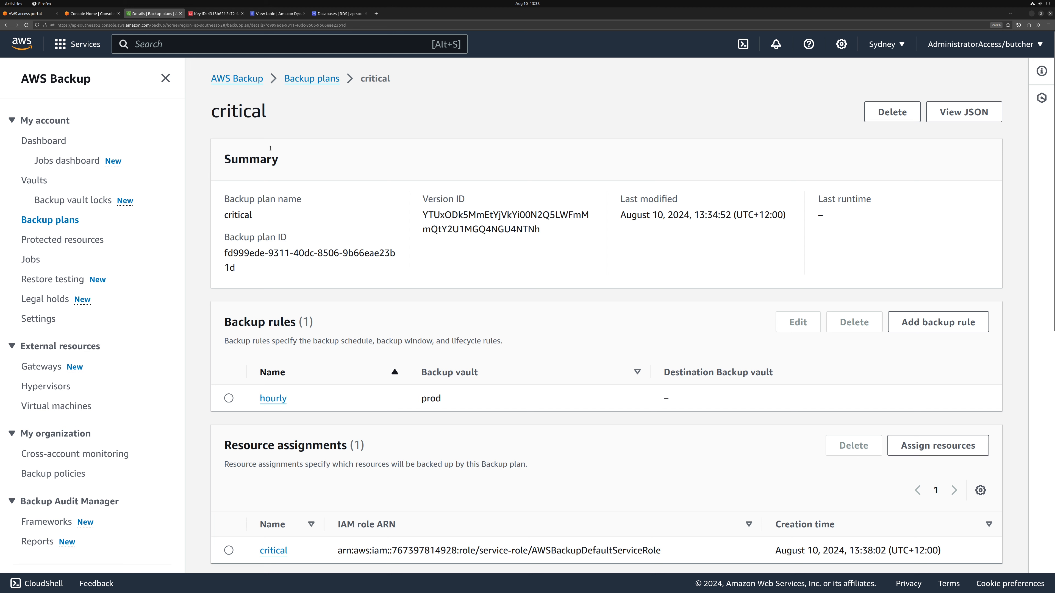
{"action": "scroll", "coordinate": [269, 232], "scroll_direction": "down", "scroll_amount": 3}
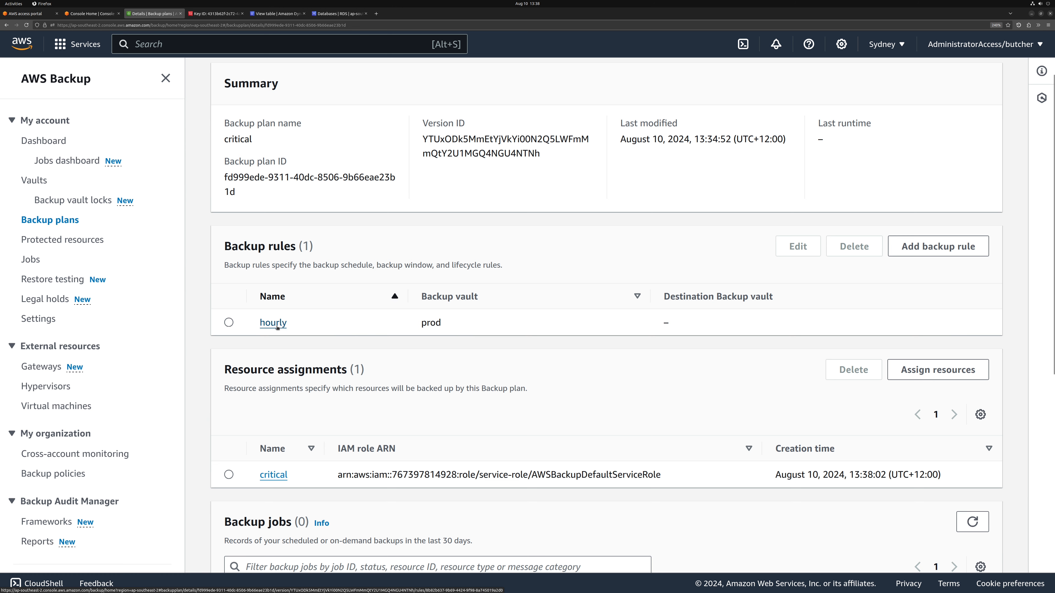
{"action": "scroll", "coordinate": [277, 328], "scroll_direction": "down", "scroll_amount": 3}
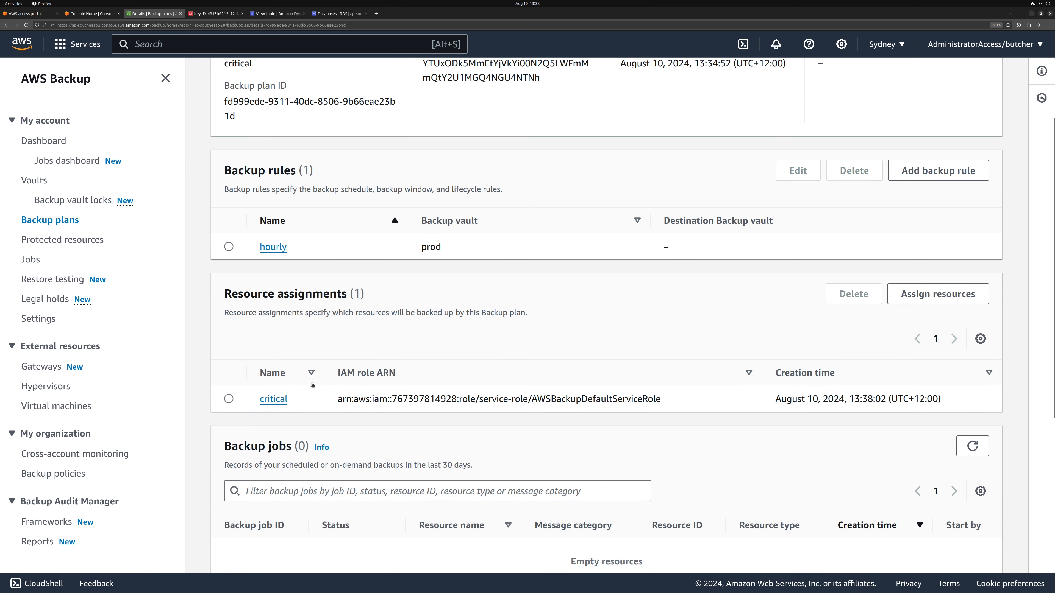
{"action": "left_click", "coordinate": [286, 400]}
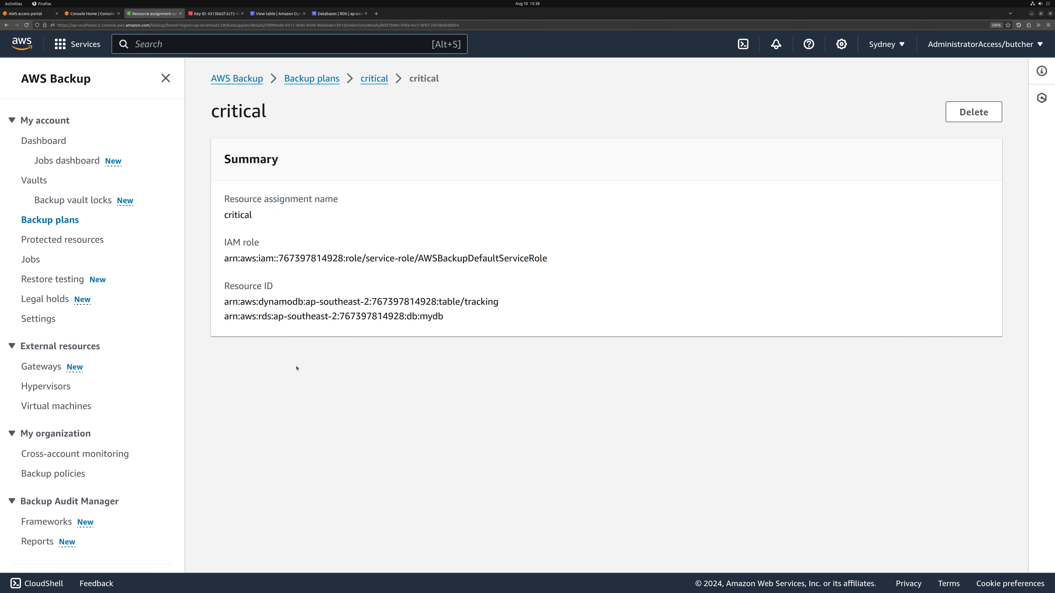
{"action": "triple_click", "coordinate": [290, 302]}
{"action": "triple_click", "coordinate": [288, 316]}
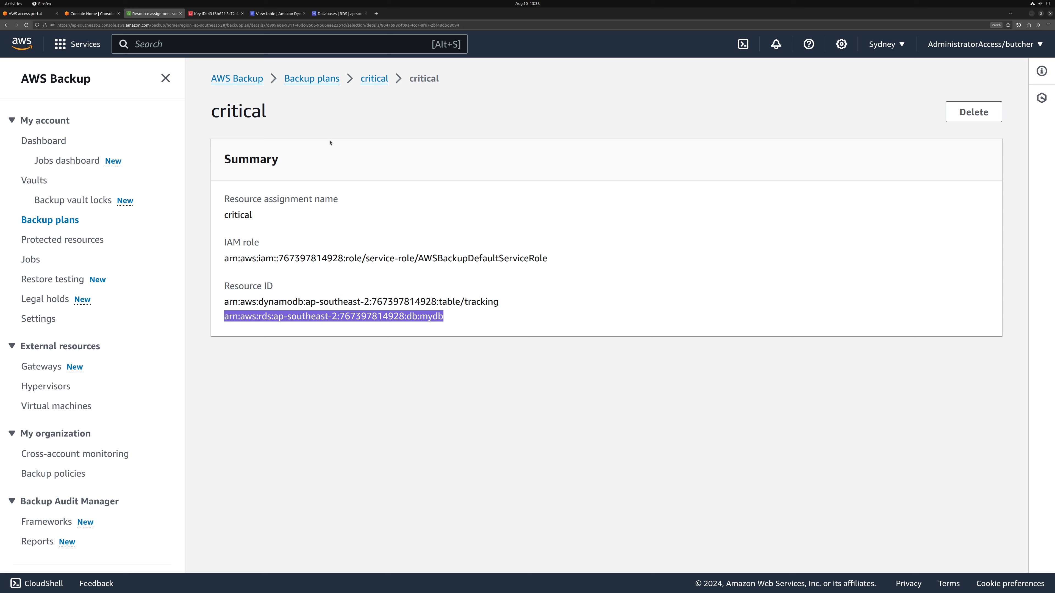
{"action": "triple_click", "coordinate": [428, 301]}
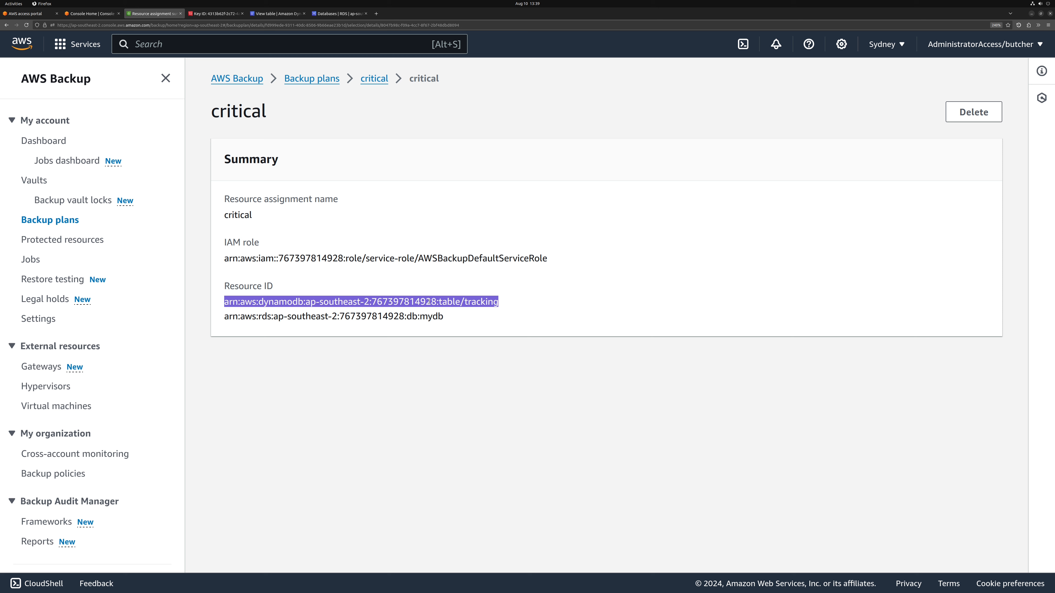
{"action": "triple_click", "coordinate": [419, 317]}
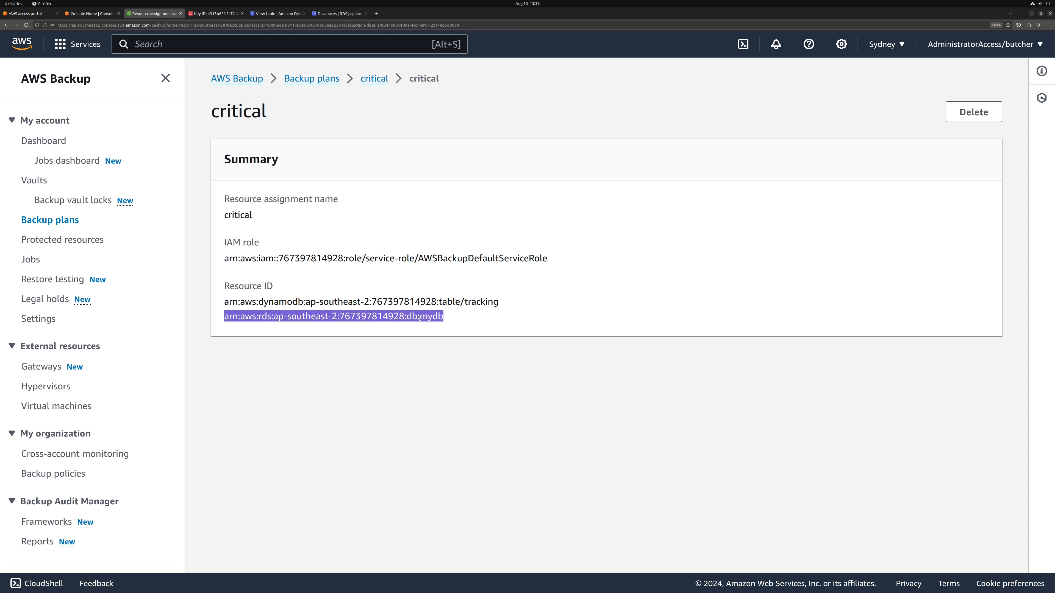
Switch to the KMS customer managed keys, open the critical_data key and show its key policy as JSON.
{"action": "left_click", "coordinate": [207, 14]}
{"action": "scroll", "coordinate": [312, 165], "scroll_direction": "up", "scroll_amount": 1}
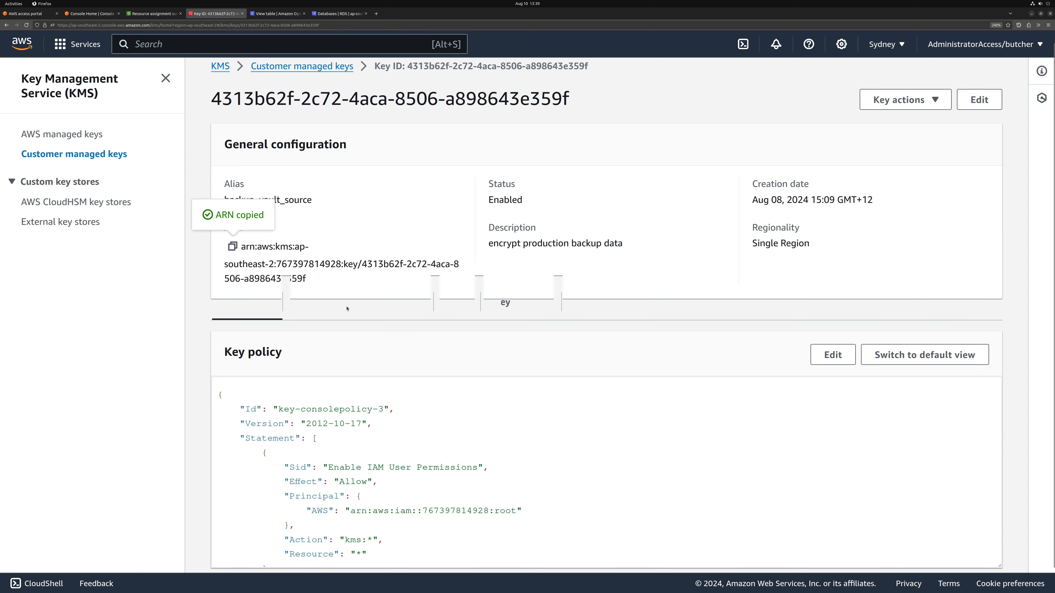
{"action": "left_click", "coordinate": [319, 80]}
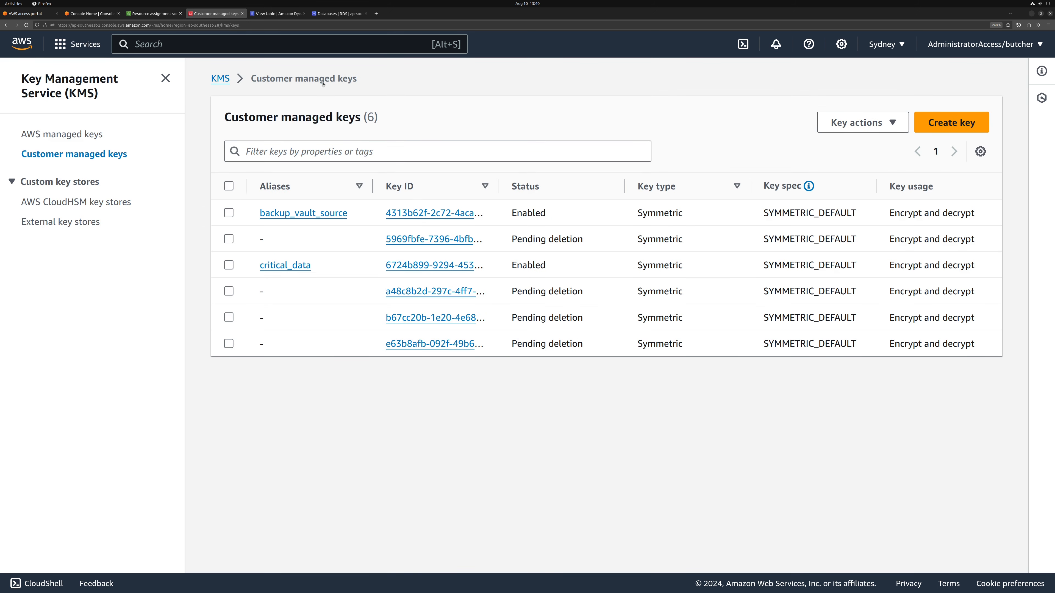
{"action": "left_click", "coordinate": [293, 266]}
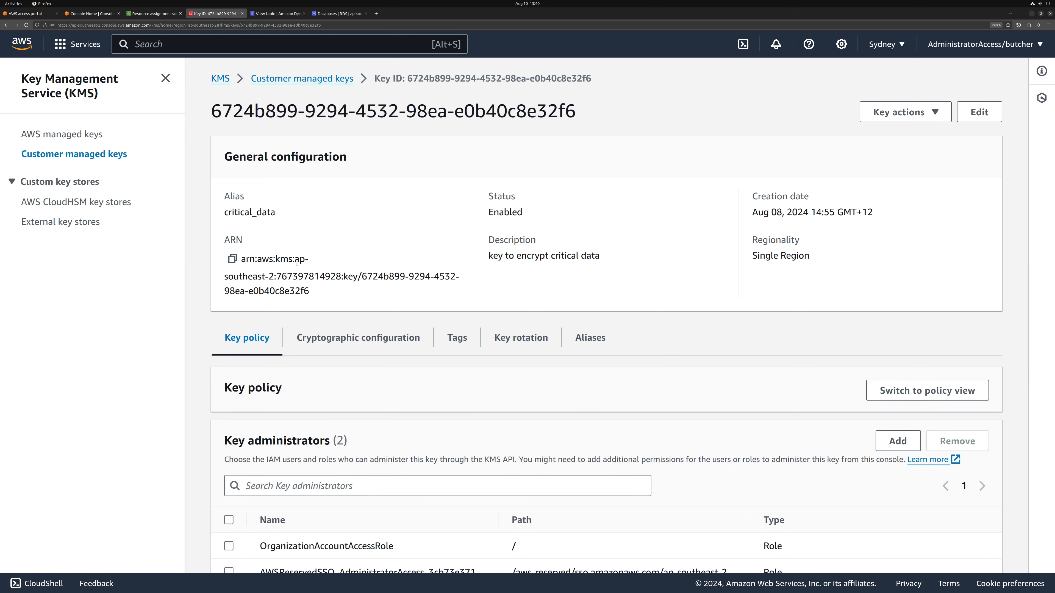
{"action": "left_click", "coordinate": [927, 390]}
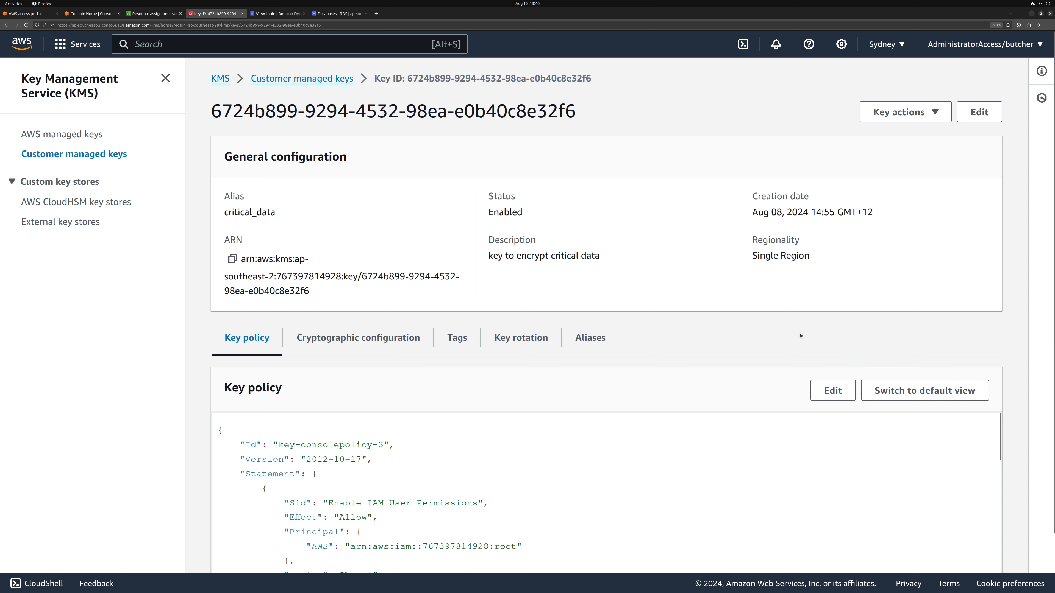
Add a key policy statement "Enable in account Backup service specific encryption" allowing AWSBackupDefaultServiceRole GenerateDataKey, DescribeKey, Decrypt, Encrypt and CreateGrant on all resources, and save.
{"action": "scroll", "coordinate": [801, 335], "scroll_direction": "down", "scroll_amount": 3}
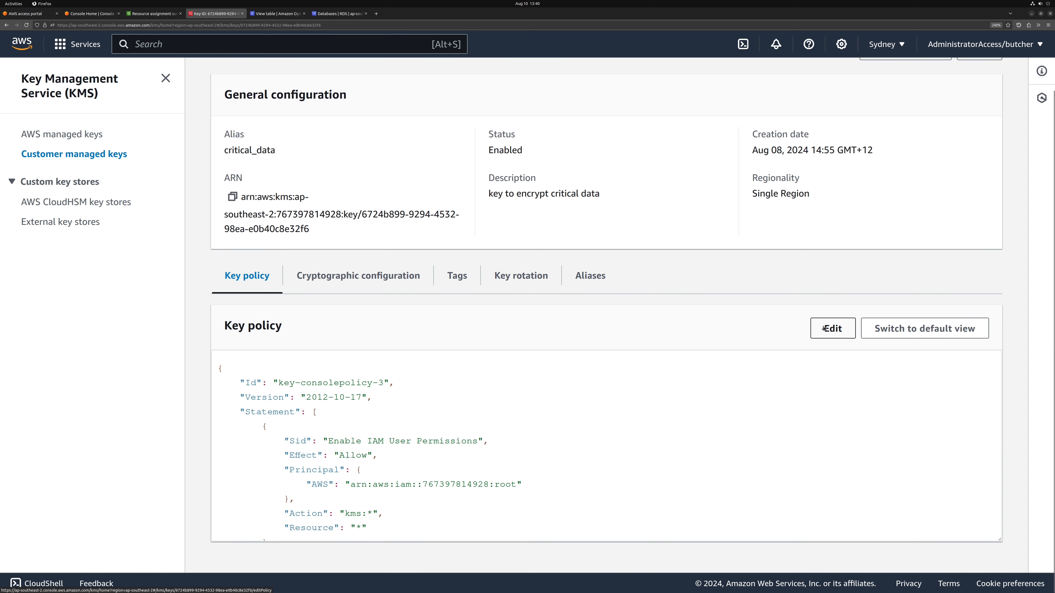
{"action": "left_click", "coordinate": [825, 328]}
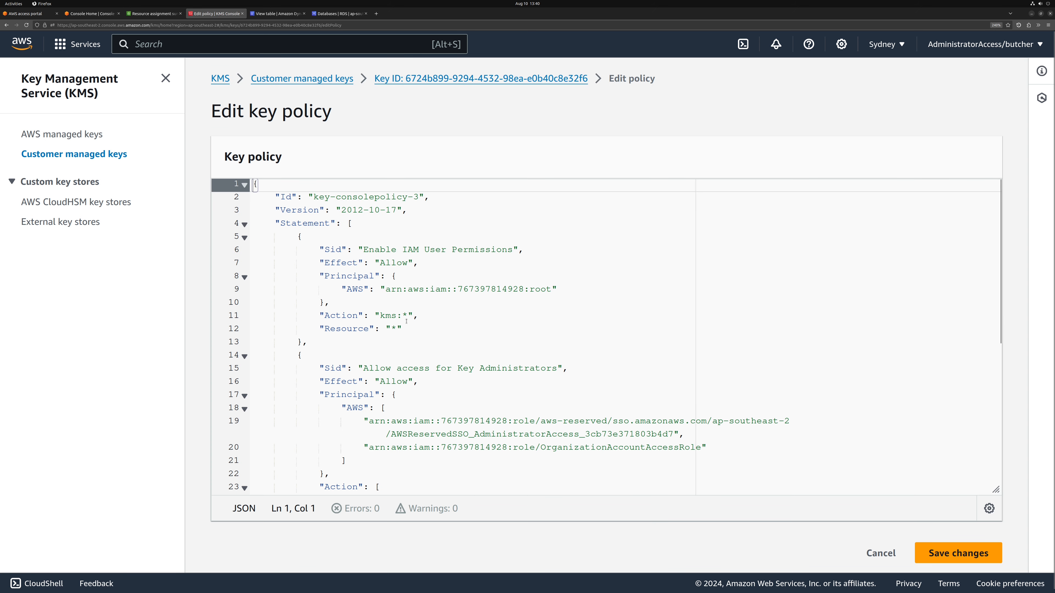
{"action": "scroll", "coordinate": [407, 321], "scroll_direction": "down", "scroll_amount": 2}
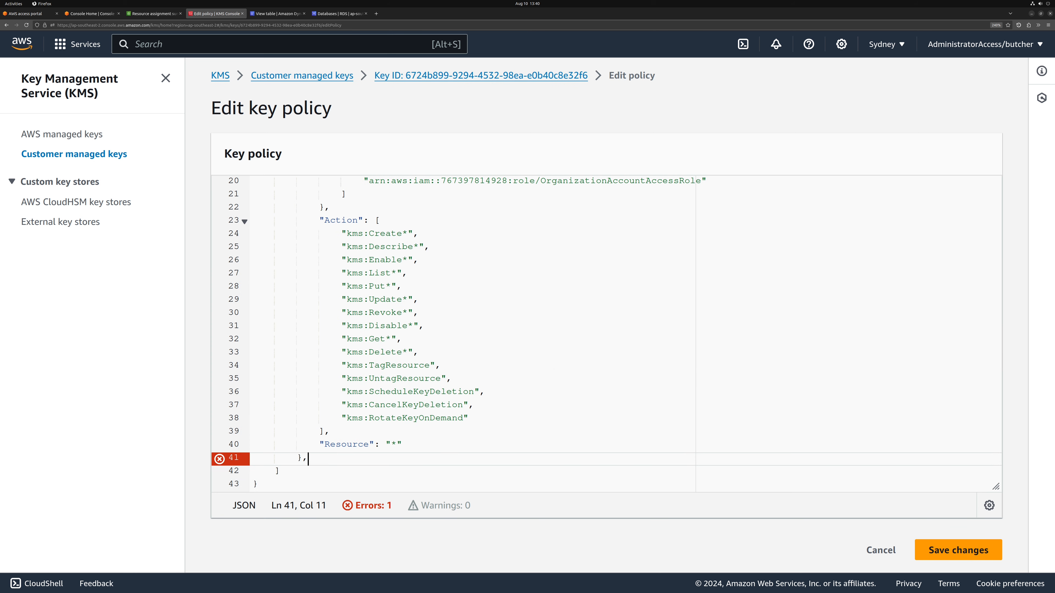
{"action": "key", "text": "Return"}
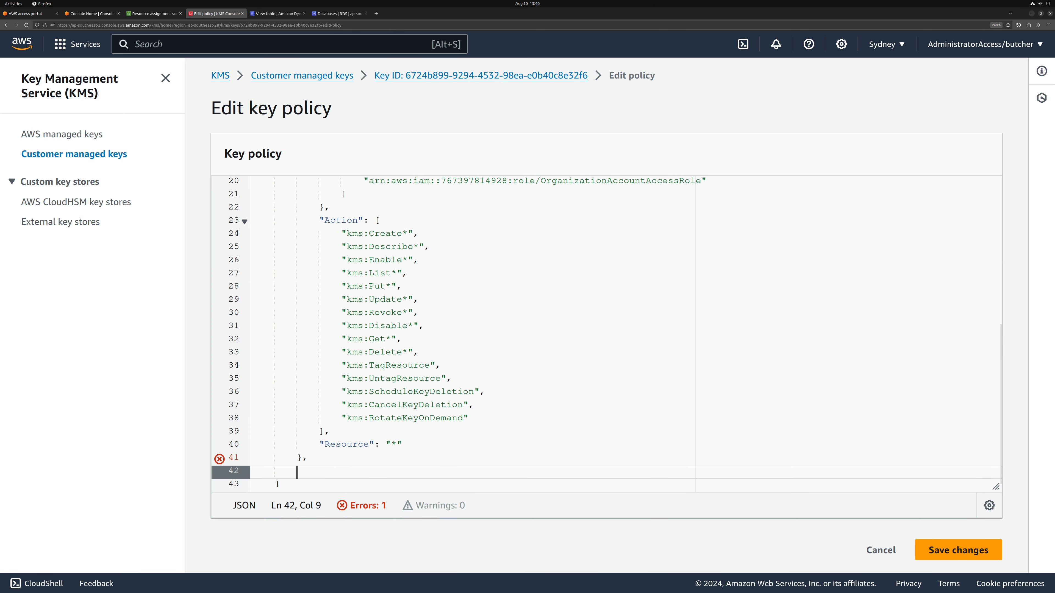
{"action": "key", "text": "ctrl+v"}
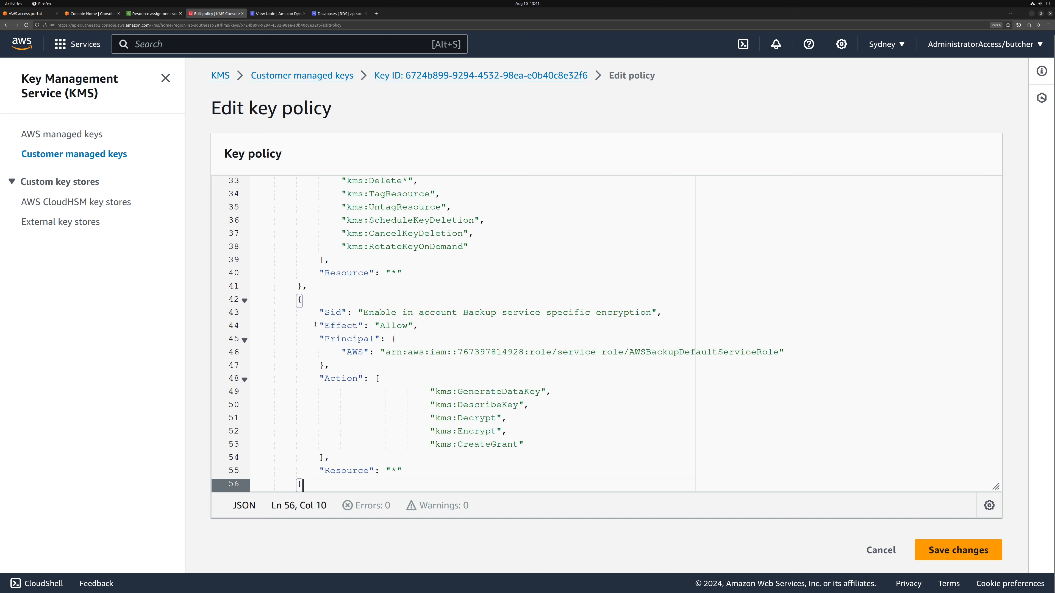
{"action": "left_click_drag", "start_coordinate": [315, 312], "coordinate": [439, 471]}
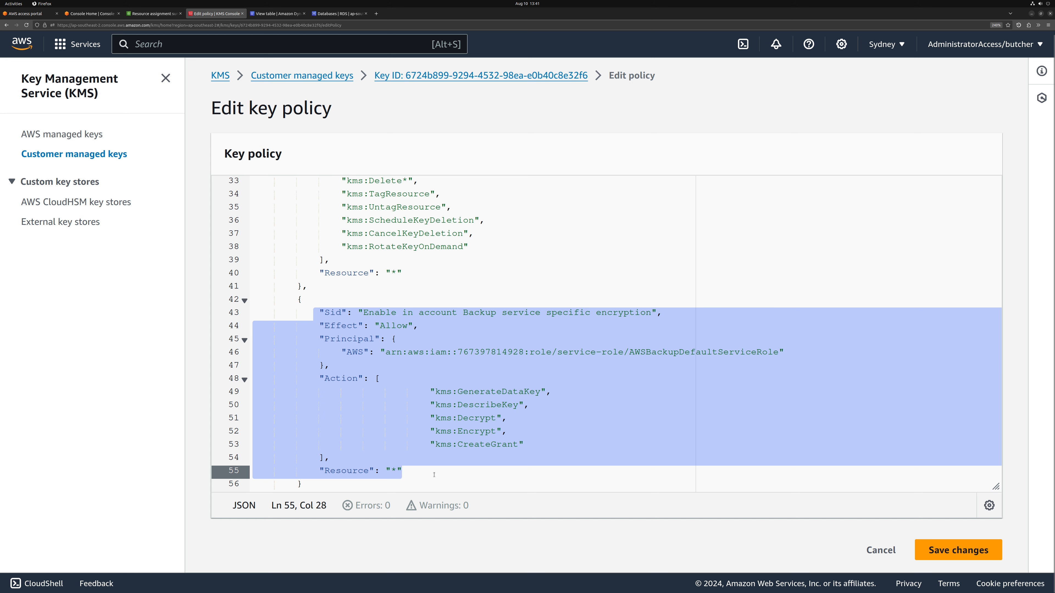
{"action": "left_click", "coordinate": [951, 550]}
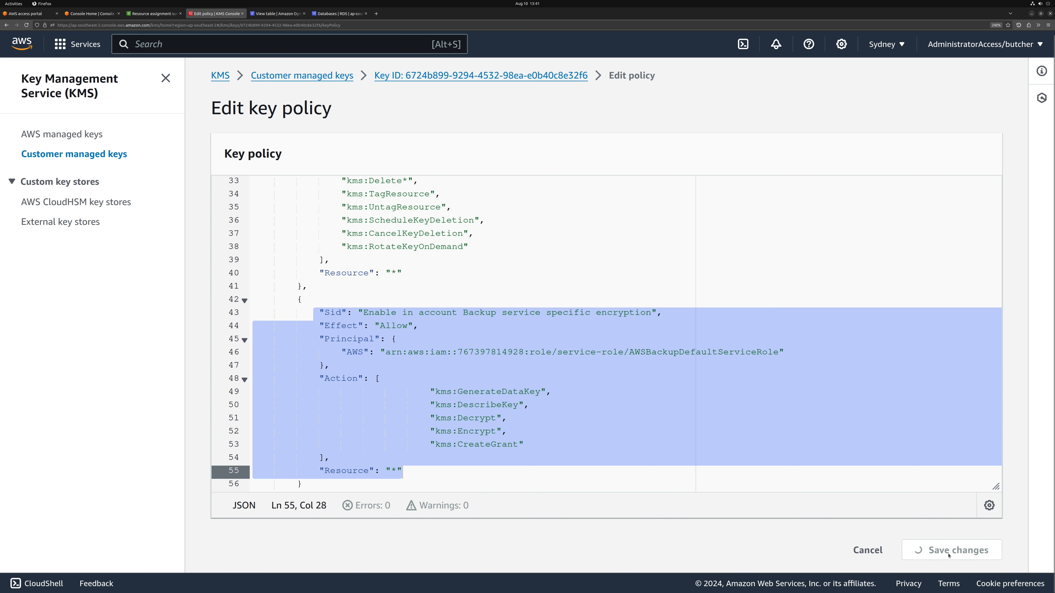
Switch to AWS Backup, check its backup jobs, and open the prod vault to check for recovery points.
{"action": "scroll", "coordinate": [471, 383], "scroll_direction": "down", "scroll_amount": 5}
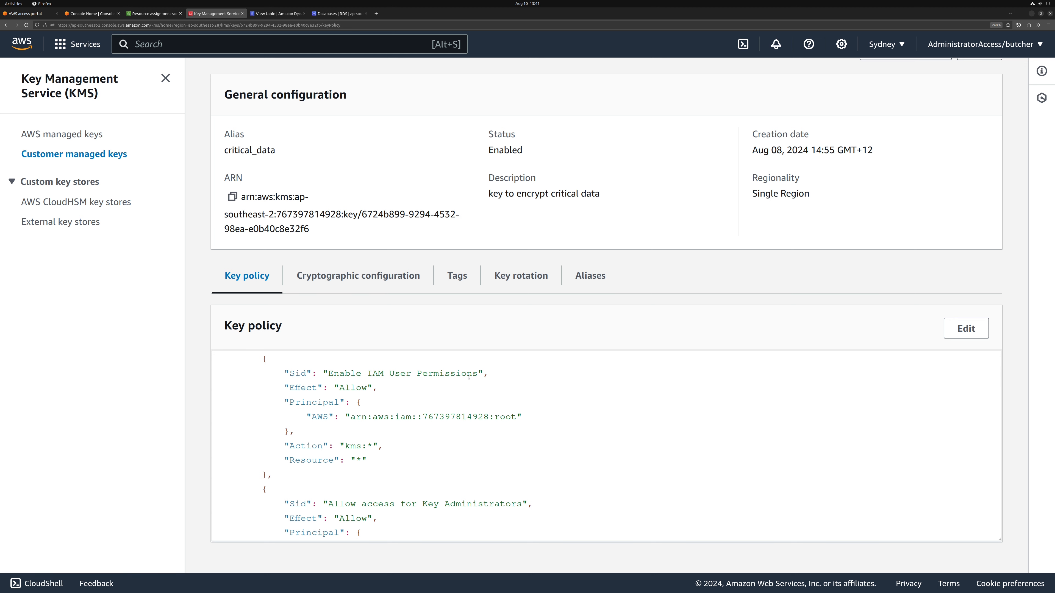
{"action": "left_click", "coordinate": [153, 15]}
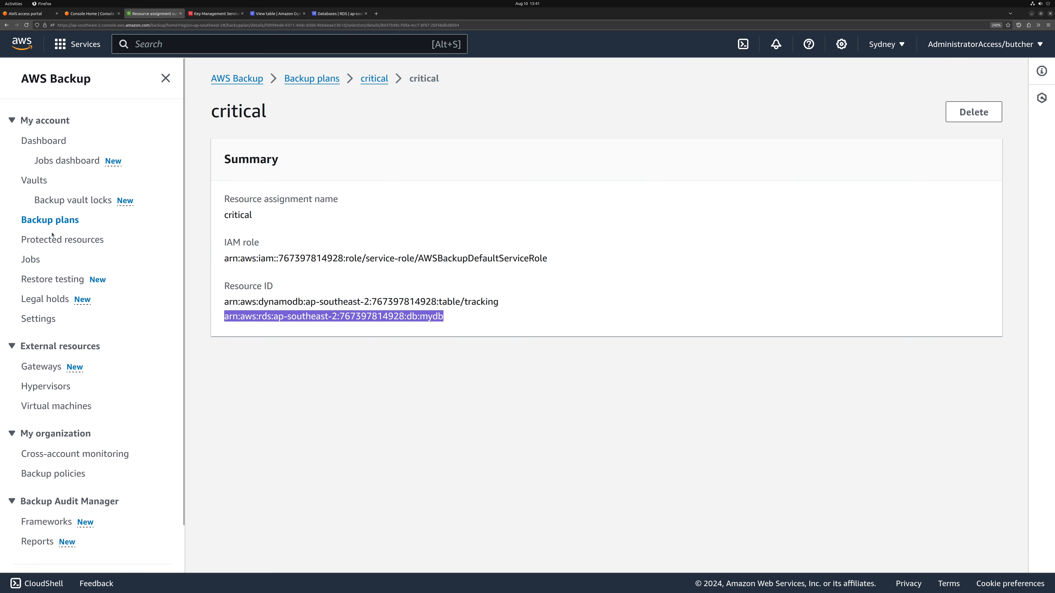
{"action": "left_click", "coordinate": [31, 260]}
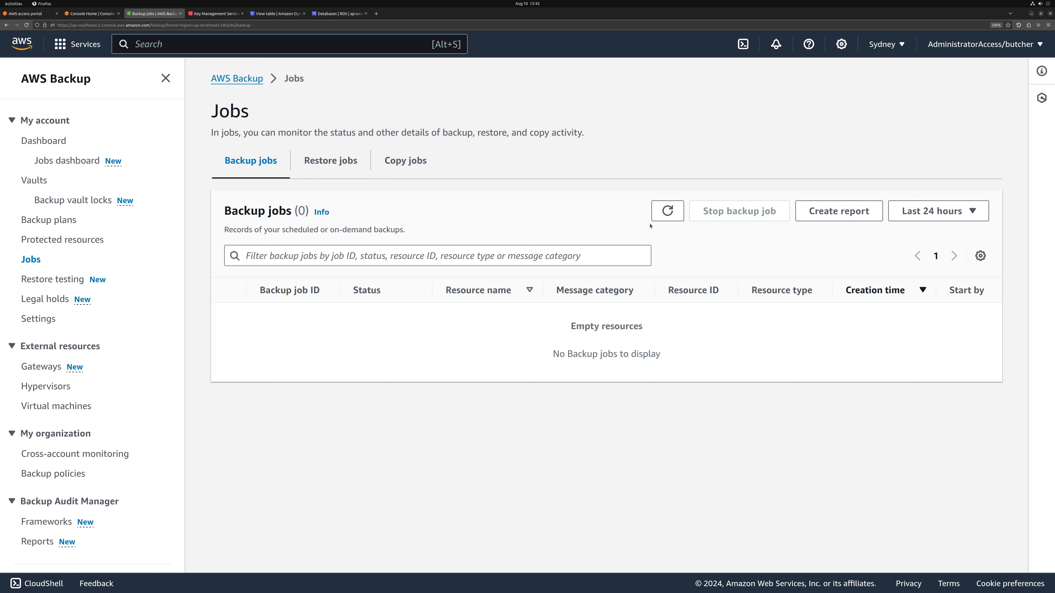
{"action": "left_click", "coordinate": [34, 180]}
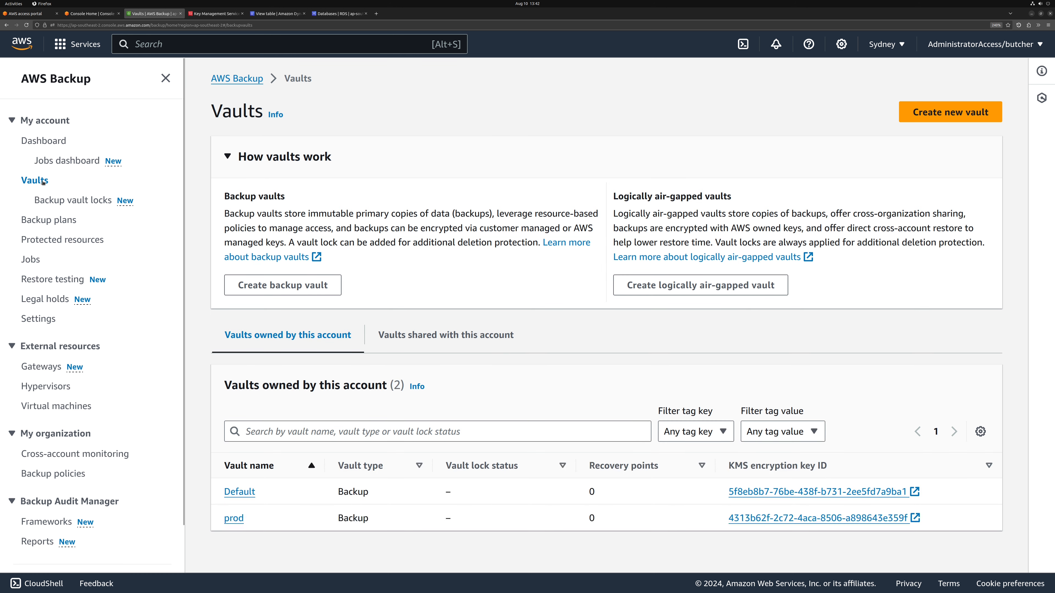
{"action": "left_click", "coordinate": [235, 519]}
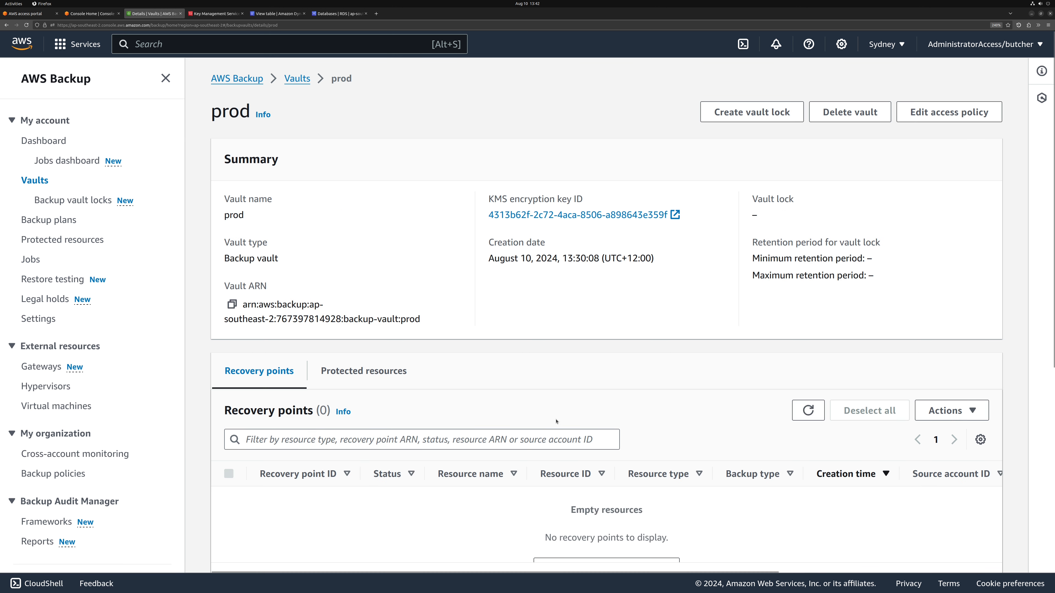
{"action": "scroll", "coordinate": [560, 417], "scroll_direction": "down", "scroll_amount": 3}
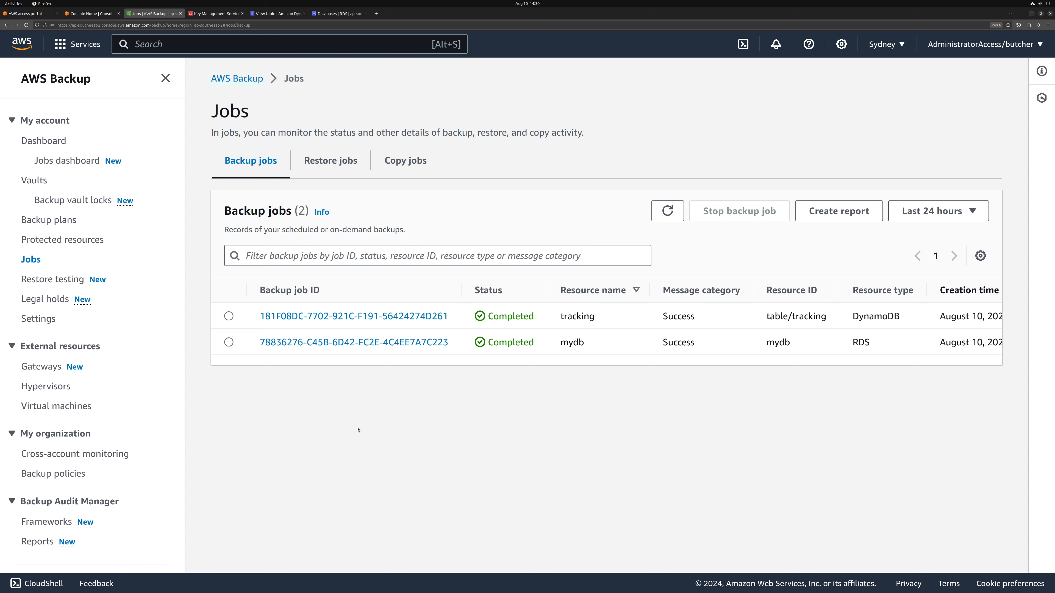
Return from the backup jobs to the prod vault and refresh its recovery points.
{"action": "left_click", "coordinate": [34, 180]}
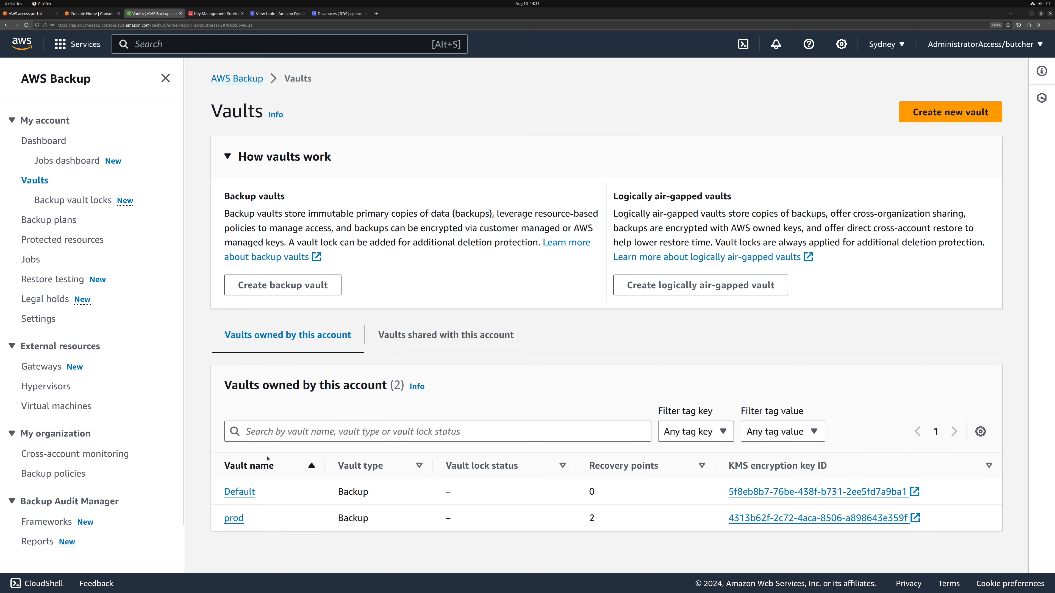
{"action": "left_click", "coordinate": [233, 518]}
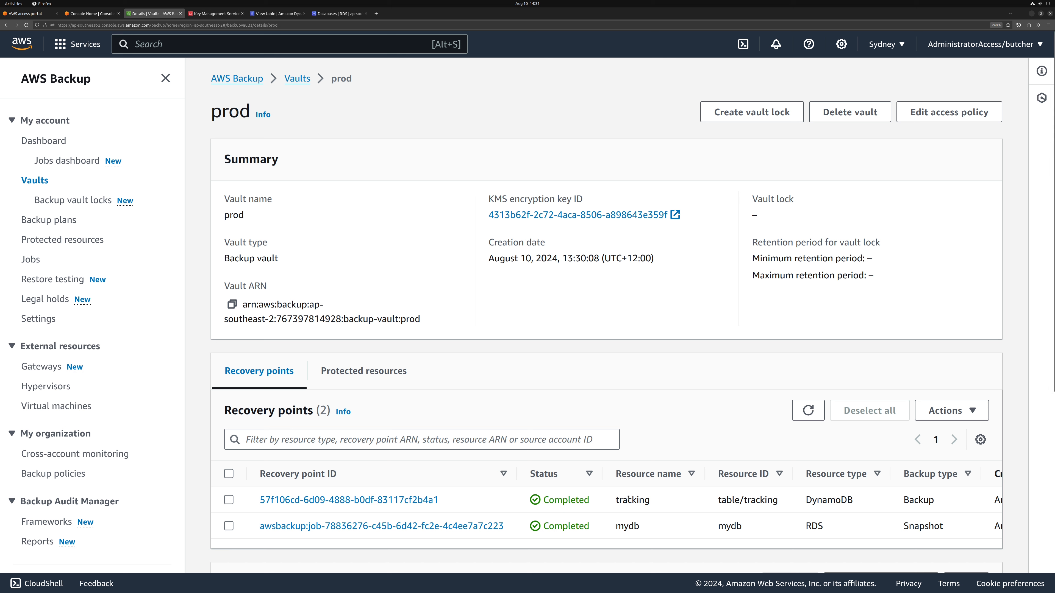
{"action": "left_click", "coordinate": [799, 417]}
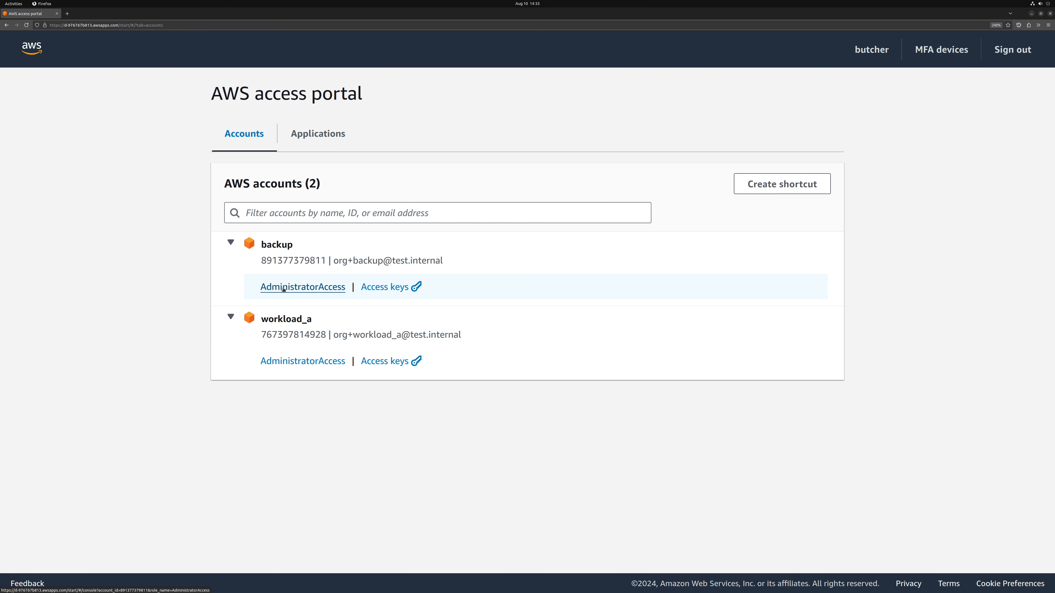
Enter the backup account with AdministratorAccess and open the backup_vault_central customer managed key in a separate KMS tab.
{"action": "left_click", "coordinate": [284, 289]}
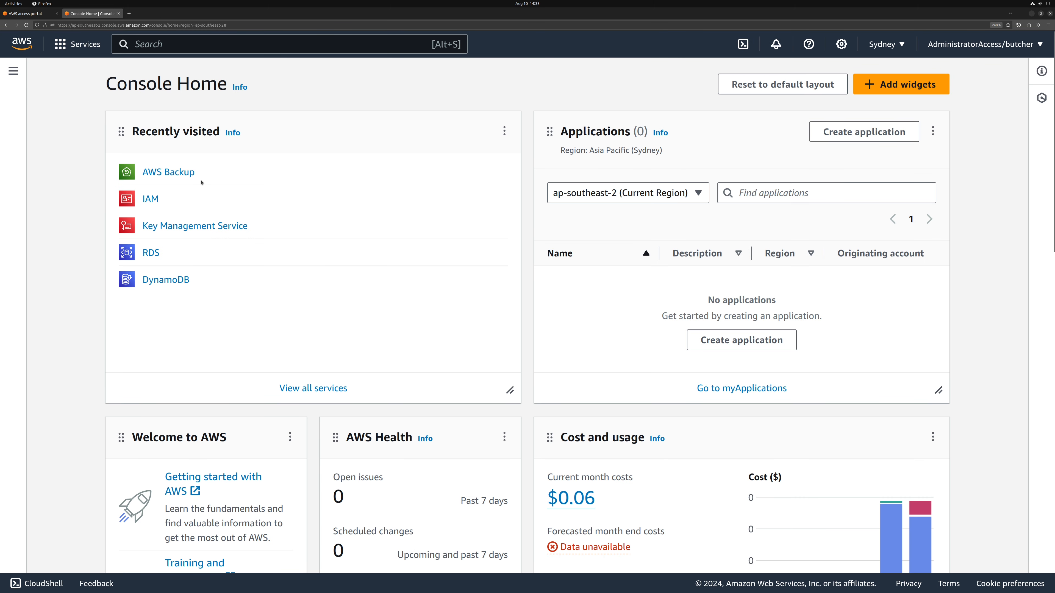
{"action": "middle_click", "coordinate": [196, 225]}
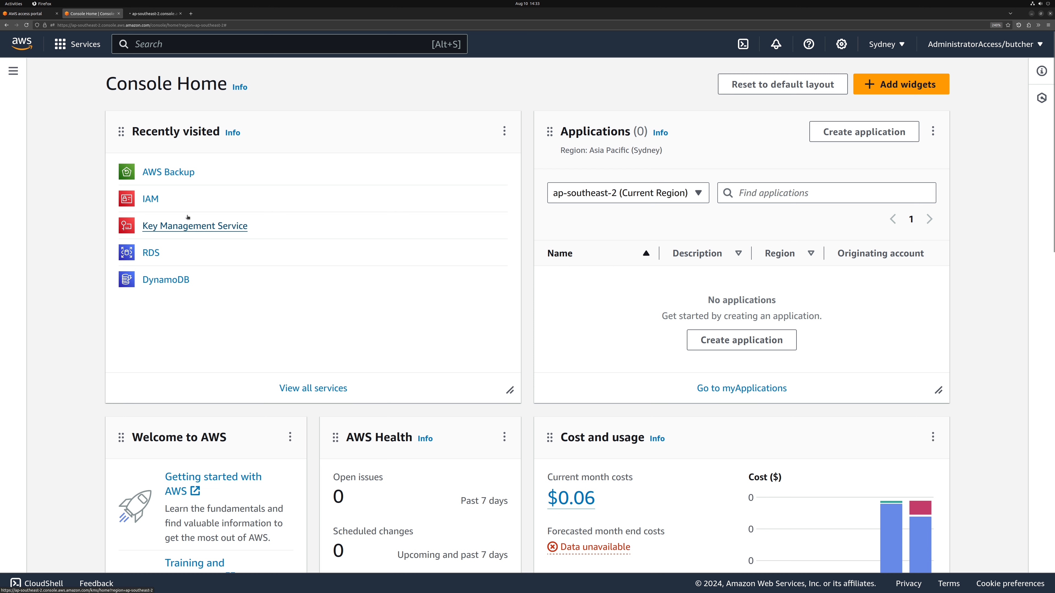
{"action": "left_click", "coordinate": [157, 15]}
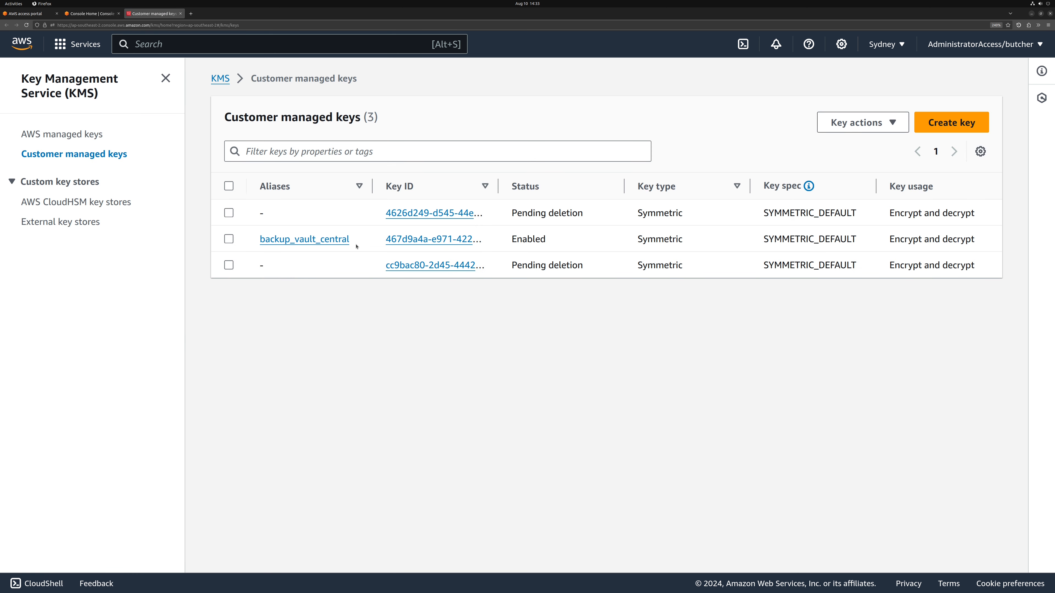
{"action": "left_click", "coordinate": [319, 243]}
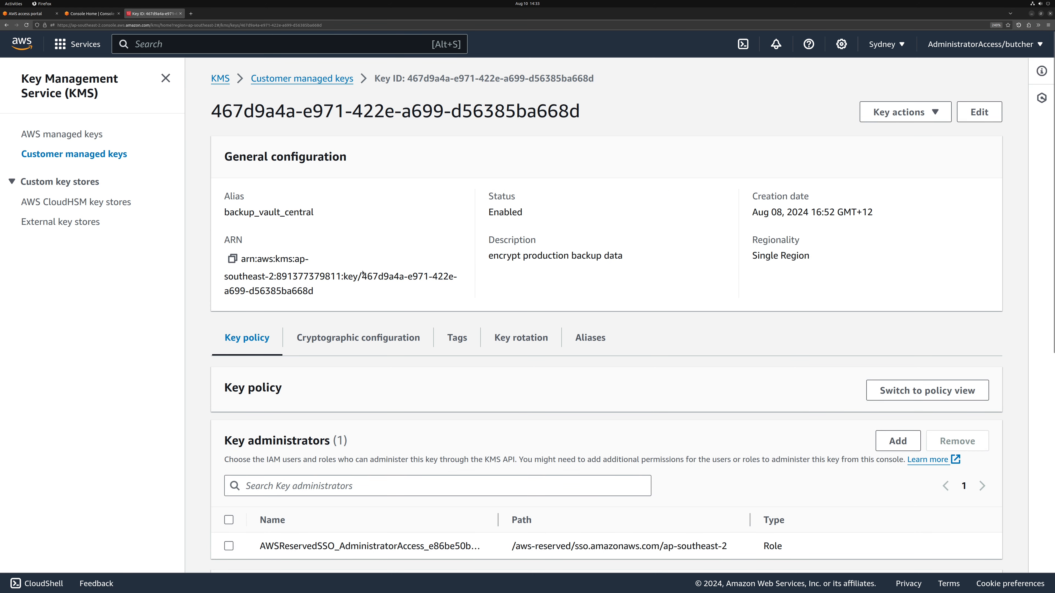
Show the backup_vault_central key policy as JSON and examine its statements.
{"action": "left_click", "coordinate": [905, 112]}
{"action": "key", "text": "Escape"}
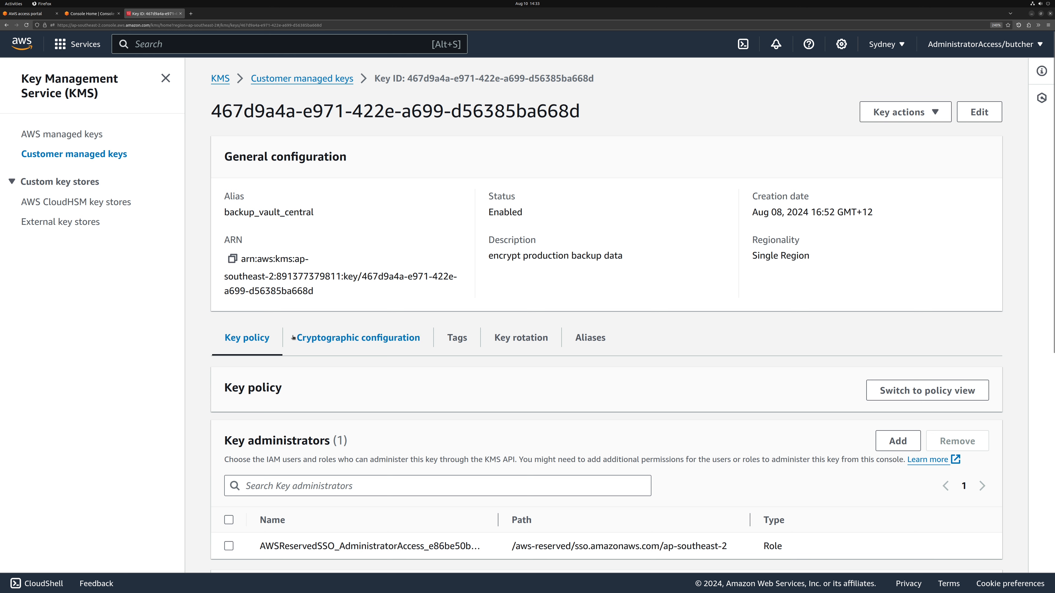
{"action": "left_click", "coordinate": [928, 390]}
{"action": "scroll", "coordinate": [680, 343], "scroll_direction": "down", "scroll_amount": 2}
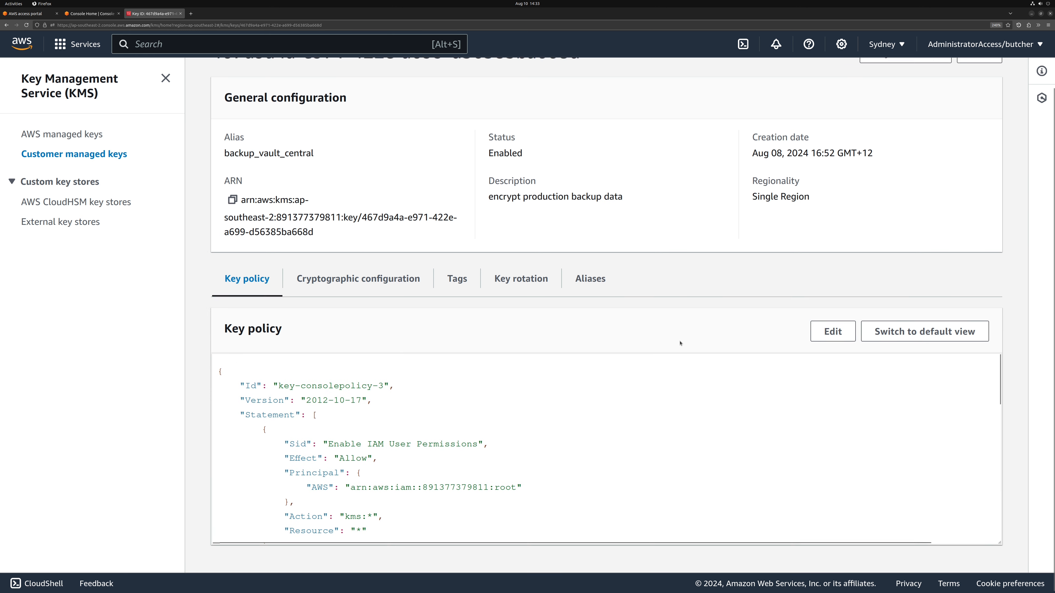
{"action": "scroll", "coordinate": [623, 408], "scroll_direction": "down", "scroll_amount": 5}
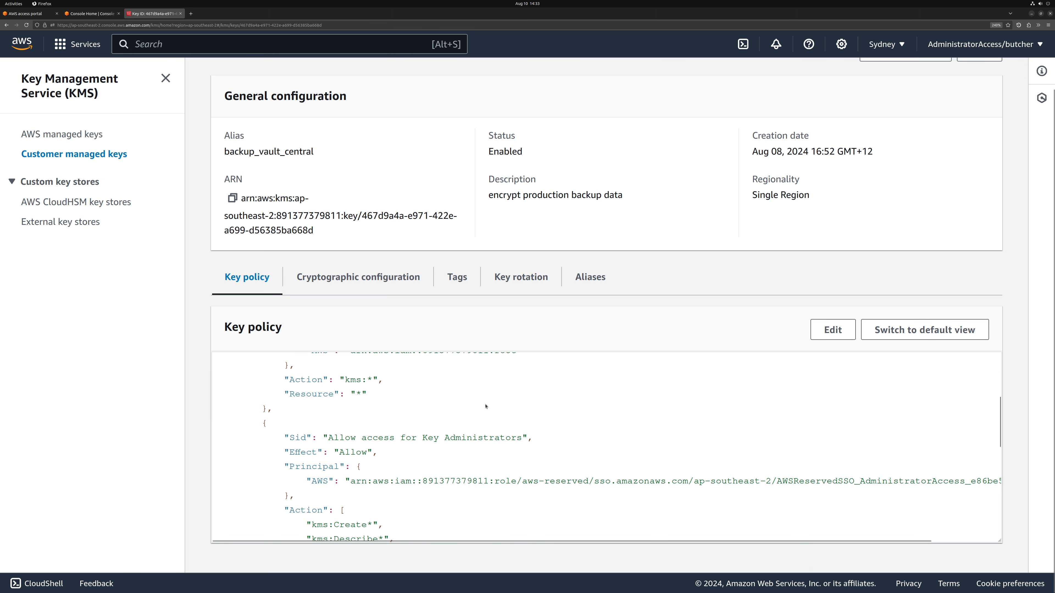
Start a new backup vault in the backup account's AWS Backup, named central and encrypted with the backup_vault_central key.
{"action": "left_click", "coordinate": [97, 13]}
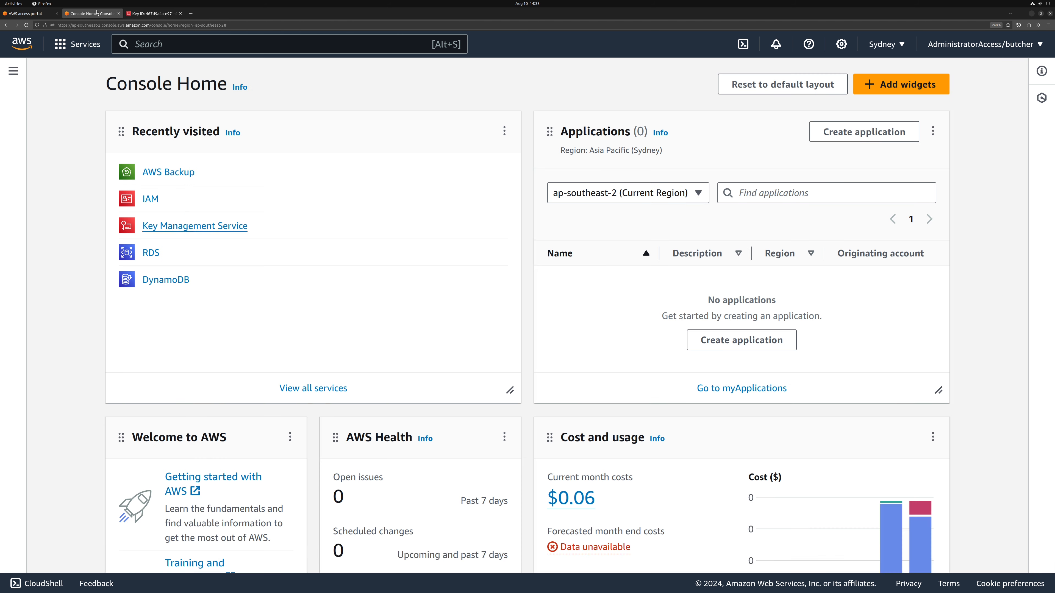
{"action": "left_click", "coordinate": [171, 176]}
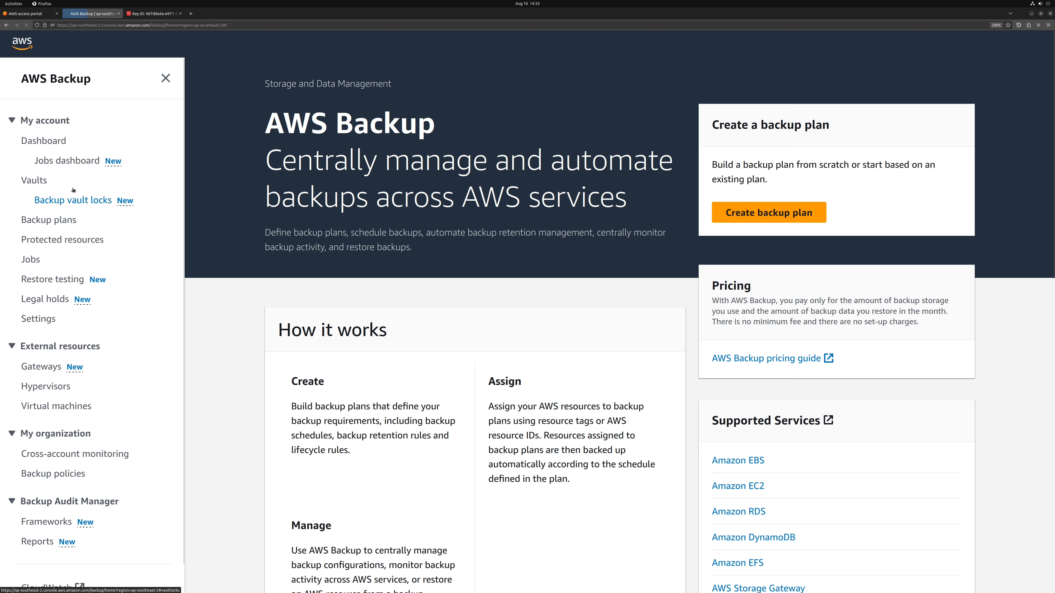
{"action": "left_click", "coordinate": [34, 181]}
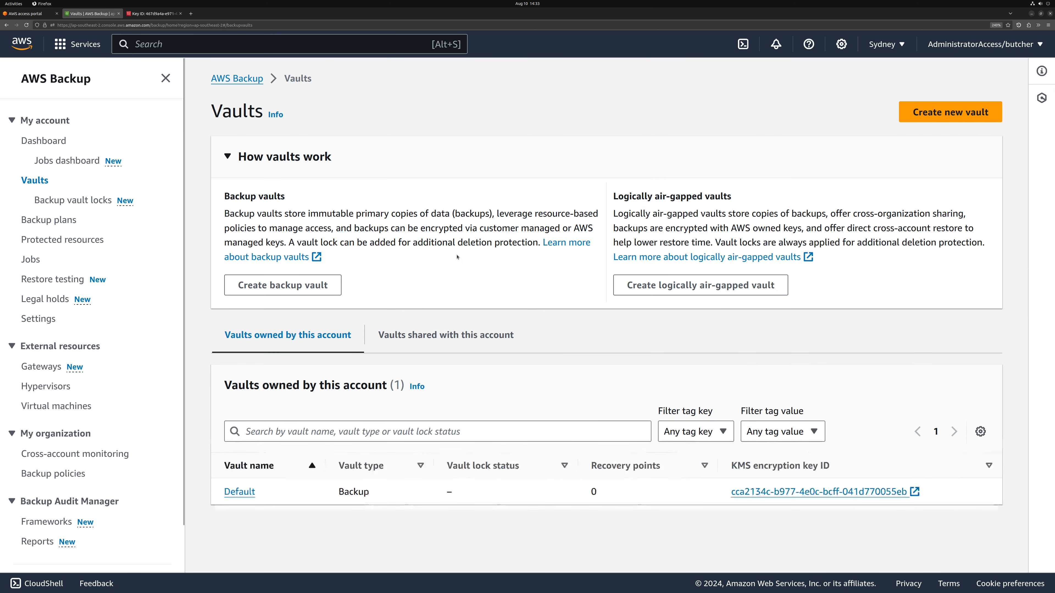
{"action": "left_click", "coordinate": [953, 123]}
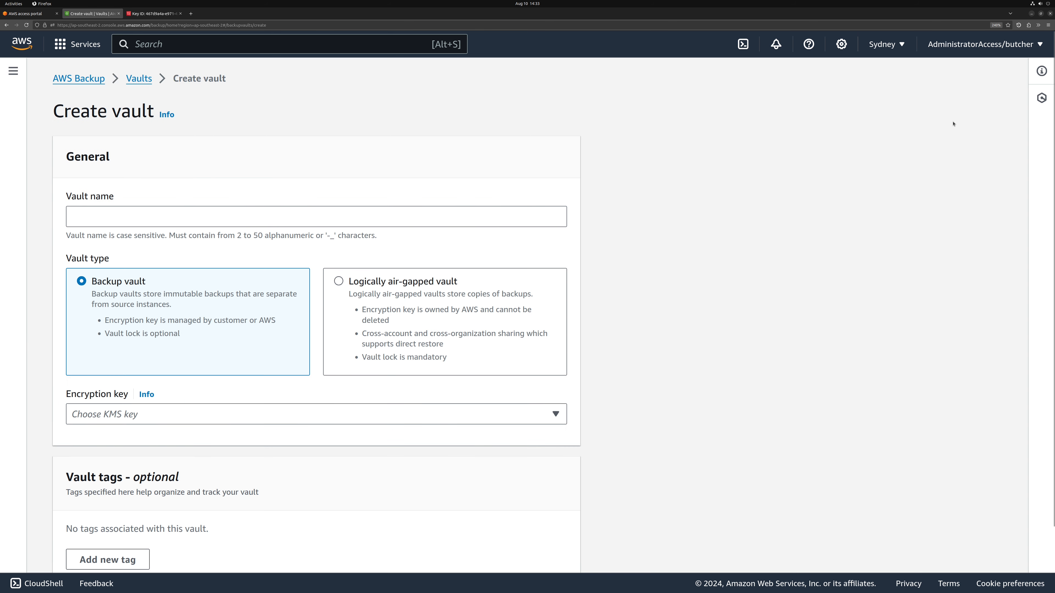
{"action": "left_click", "coordinate": [250, 211]}
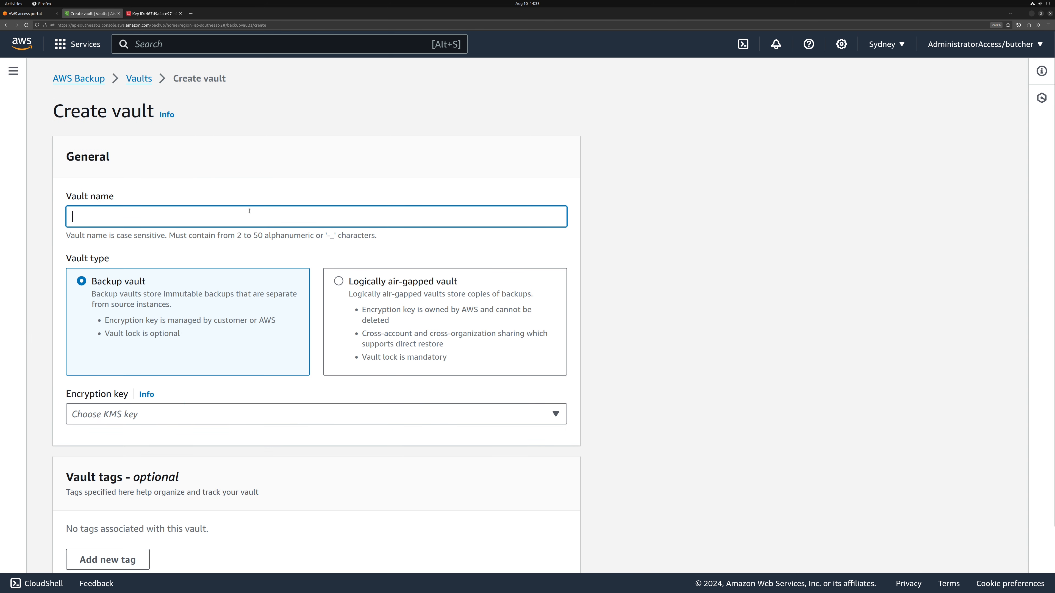
{"action": "type", "text": "central"}
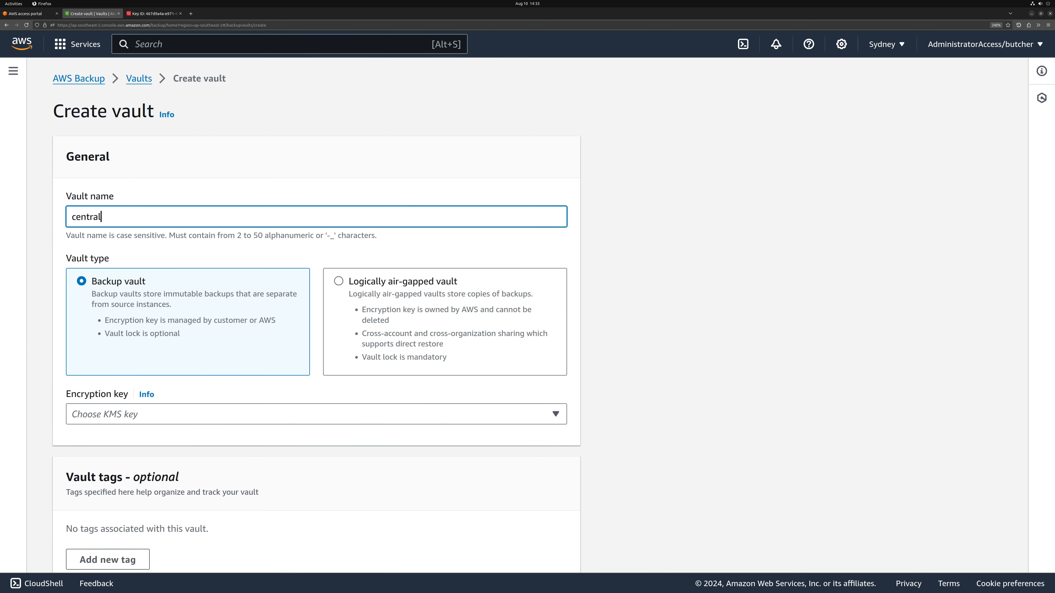
{"action": "left_click", "coordinate": [186, 420]}
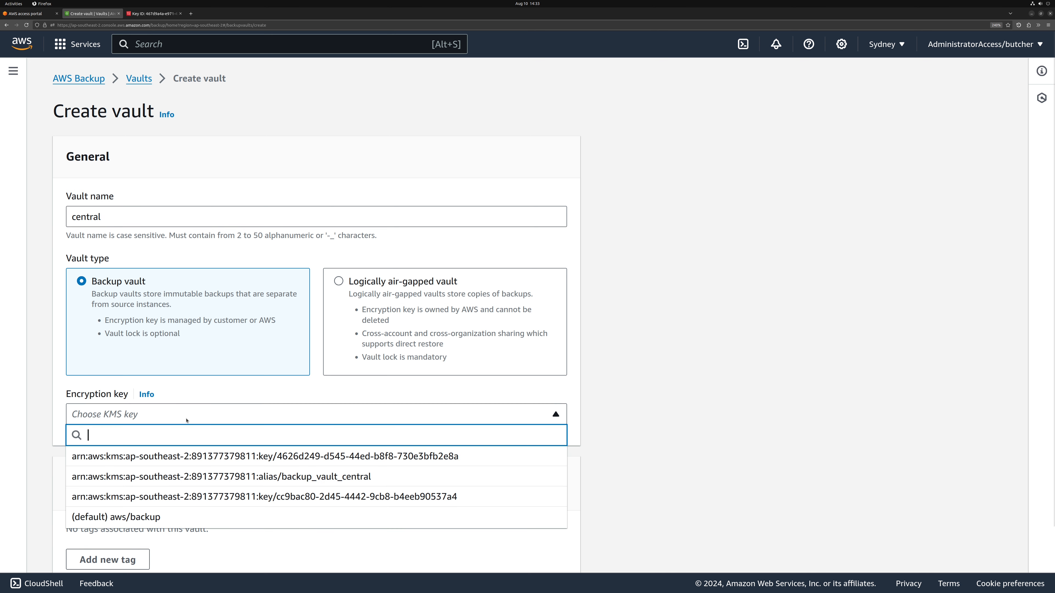
{"action": "left_click", "coordinate": [291, 482]}
{"action": "scroll", "coordinate": [617, 466], "scroll_direction": "down", "scroll_amount": 3}
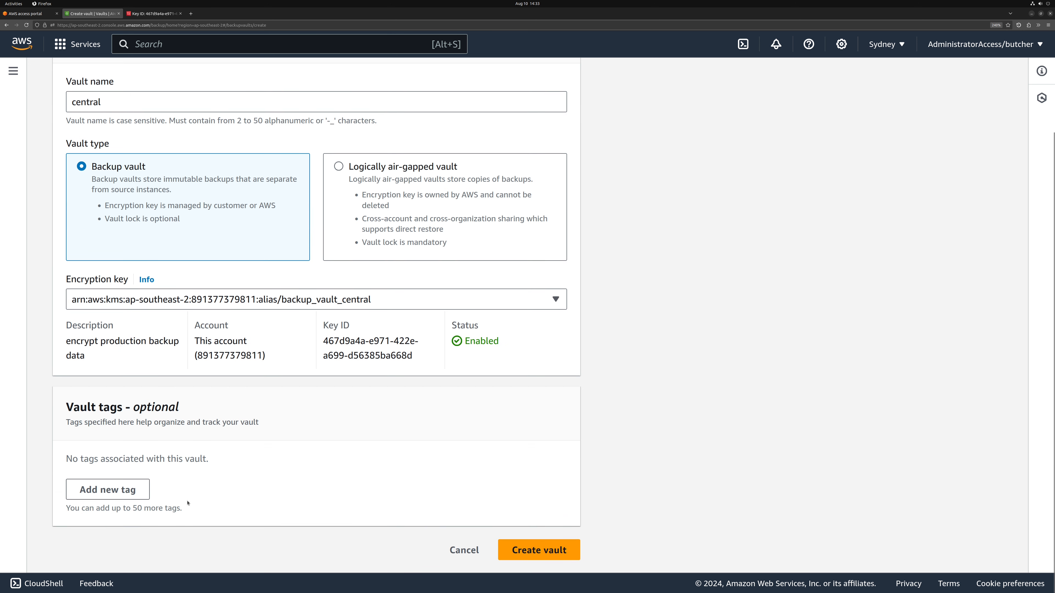
Tag the new vault with key manual and value true, and create it.
{"action": "left_click", "coordinate": [148, 496]}
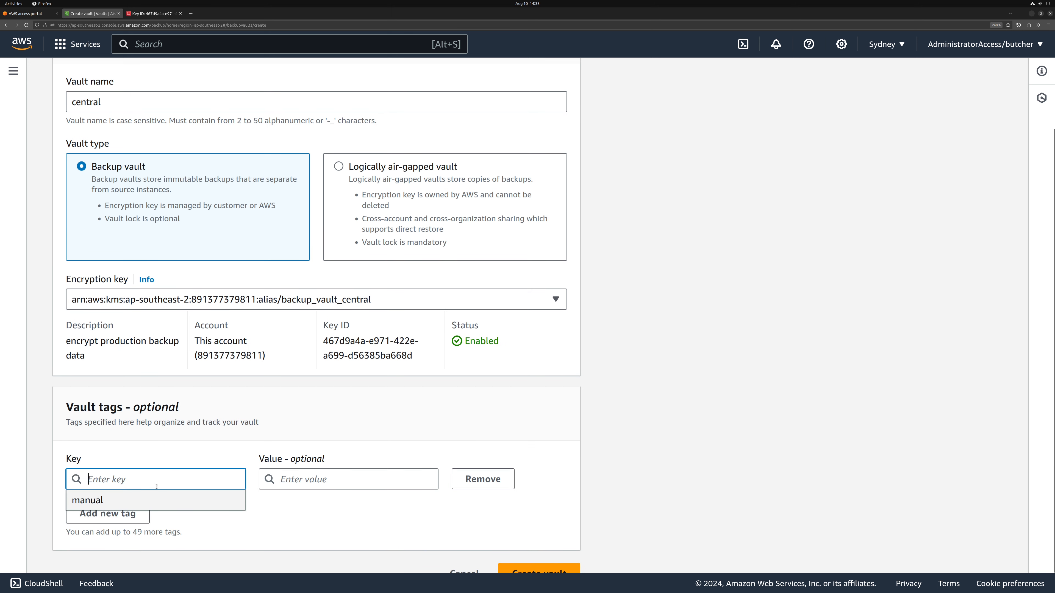
{"action": "left_click", "coordinate": [202, 502]}
{"action": "left_click", "coordinate": [344, 482]}
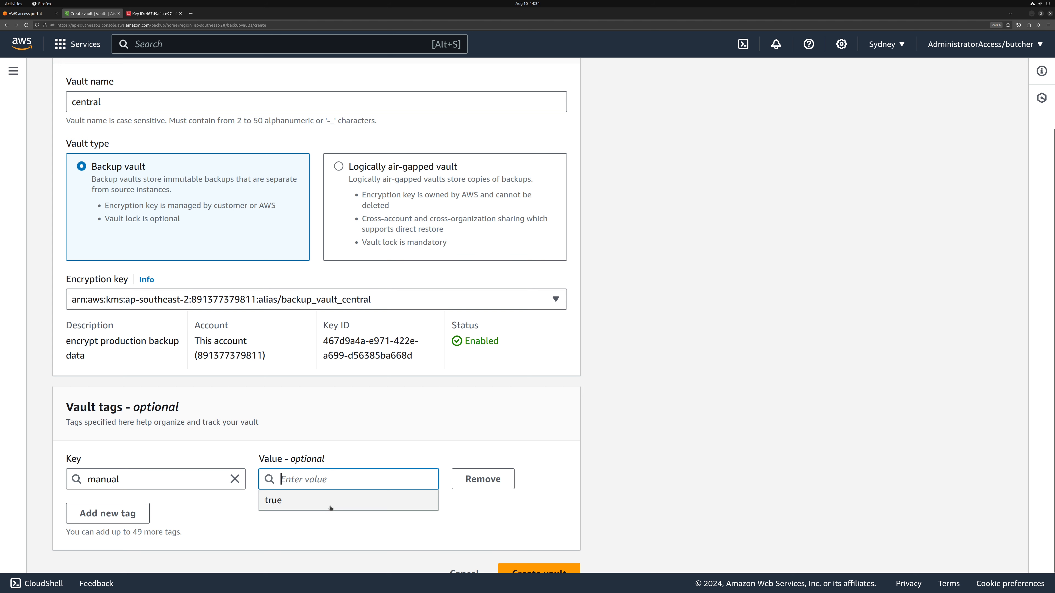
{"action": "left_click", "coordinate": [332, 503]}
{"action": "scroll", "coordinate": [473, 495], "scroll_direction": "down", "scroll_amount": 1}
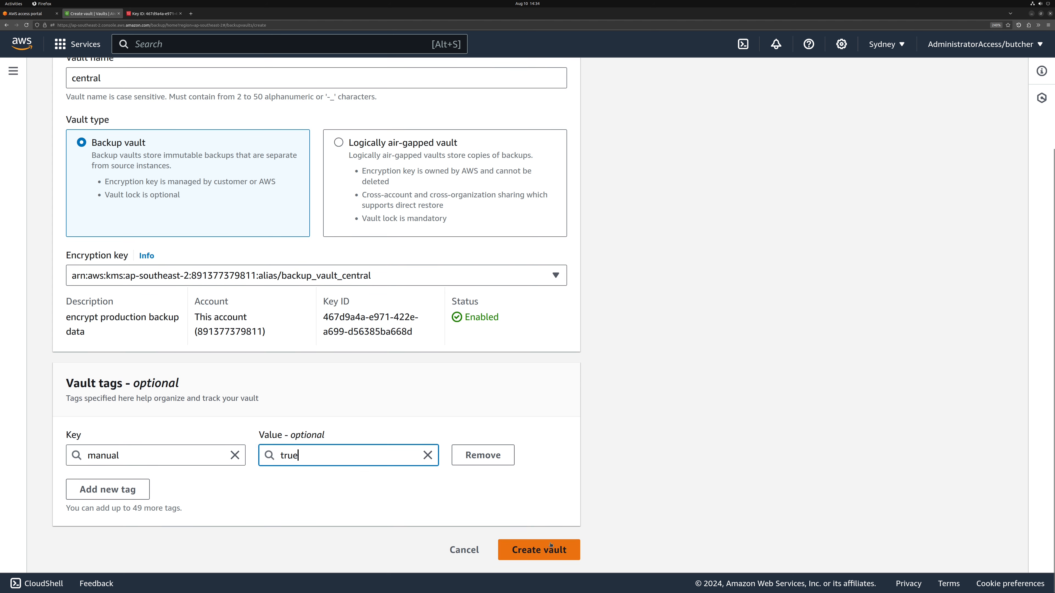
{"action": "left_click", "coordinate": [550, 550]}
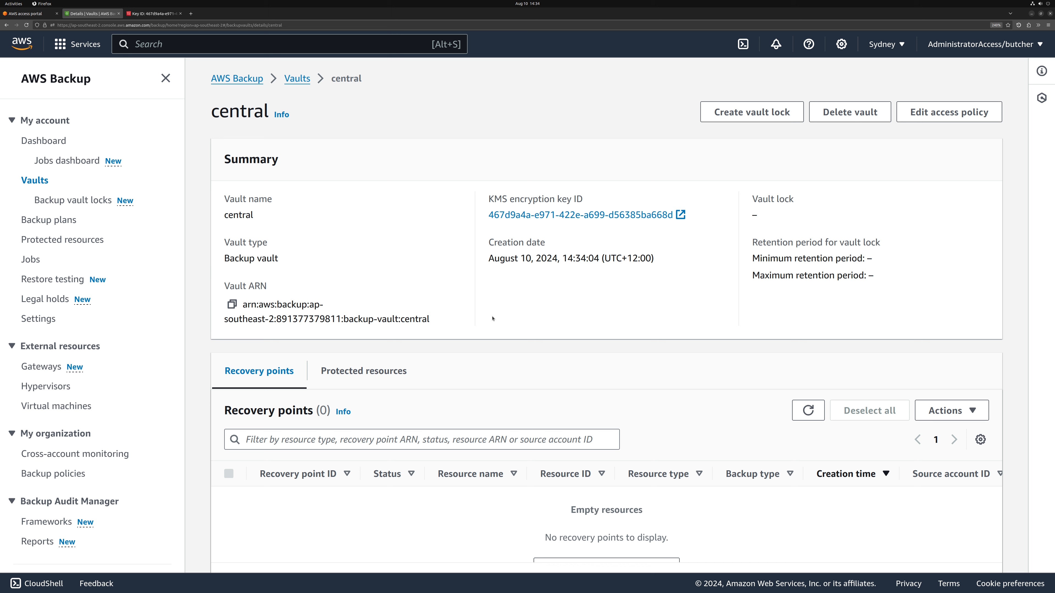
Add the organization-wide access permission for backup:CopyIntoBackupVault to the central vault's access policy and save it.
{"action": "scroll", "coordinate": [493, 318], "scroll_direction": "down", "scroll_amount": 5}
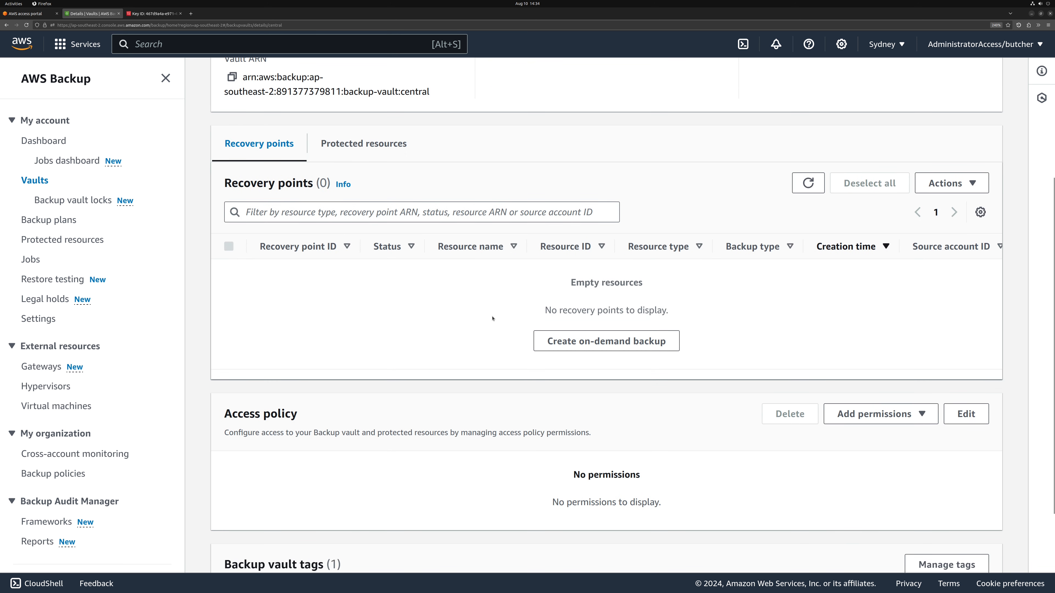
{"action": "scroll", "coordinate": [493, 319], "scroll_direction": "down", "scroll_amount": 2}
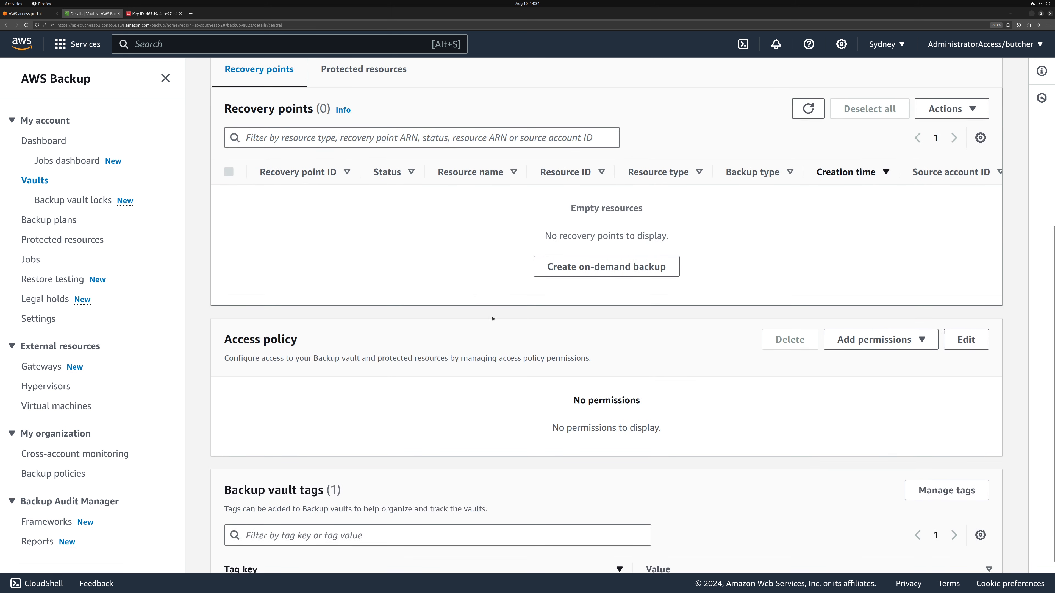
{"action": "scroll", "coordinate": [372, 310], "scroll_direction": "down", "scroll_amount": 6}
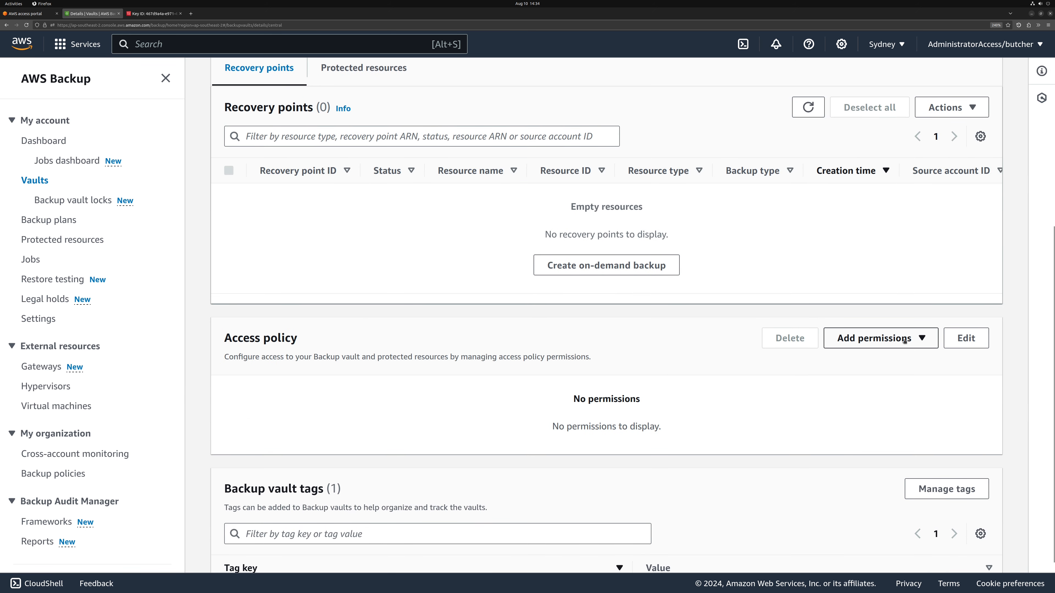
{"action": "left_click", "coordinate": [904, 341]}
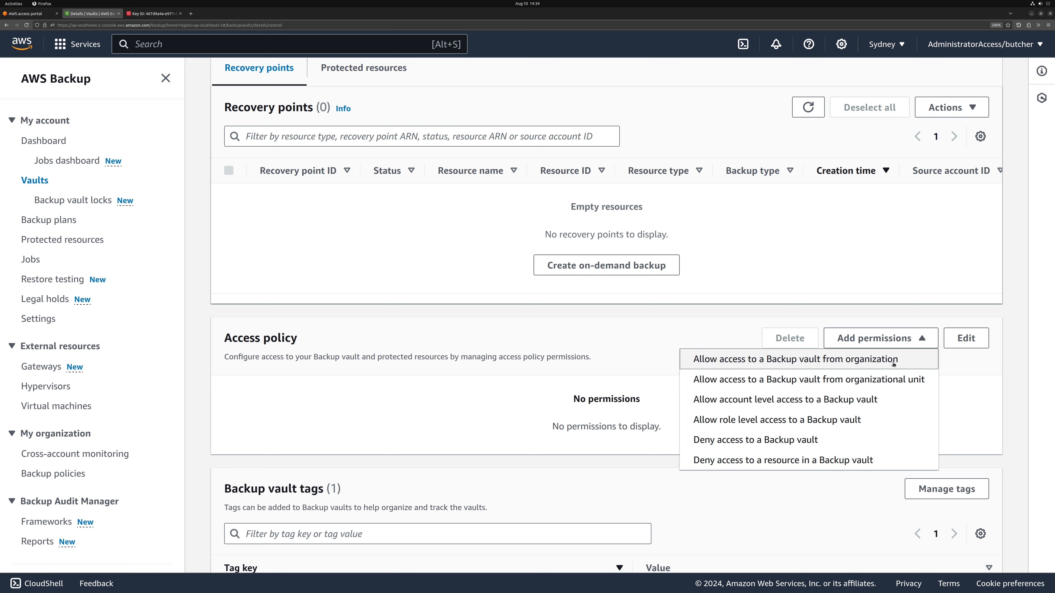
{"action": "left_click", "coordinate": [893, 364]}
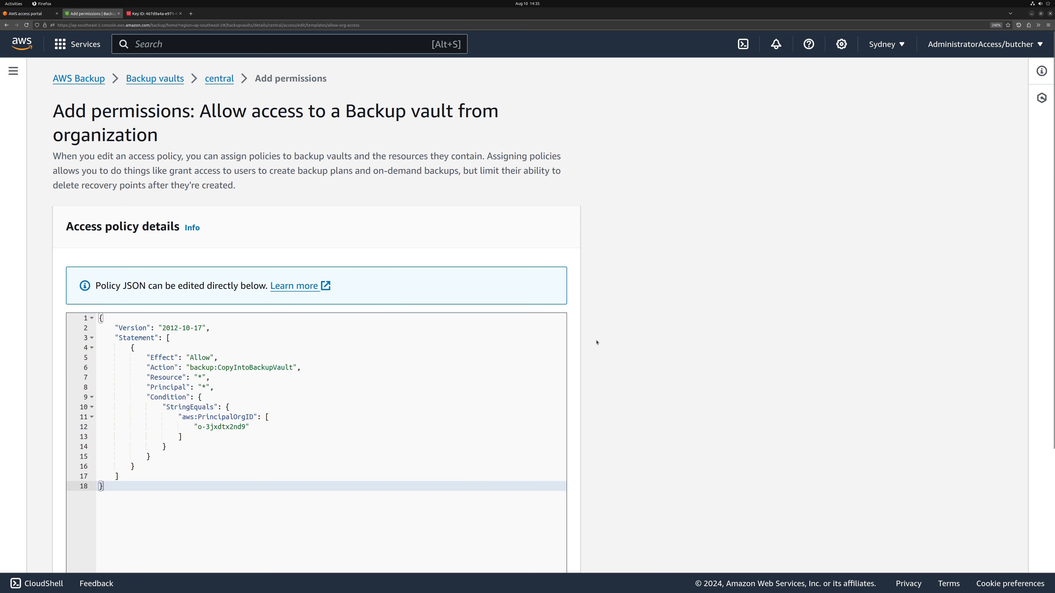
{"action": "scroll", "coordinate": [597, 342], "scroll_direction": "down", "scroll_amount": 5}
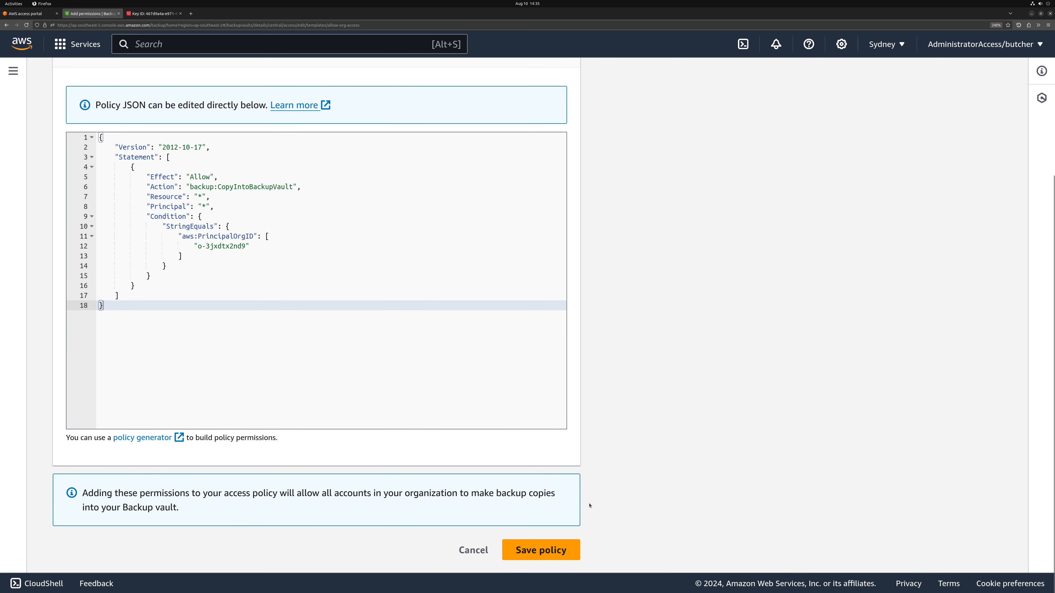
{"action": "left_click", "coordinate": [555, 551]}
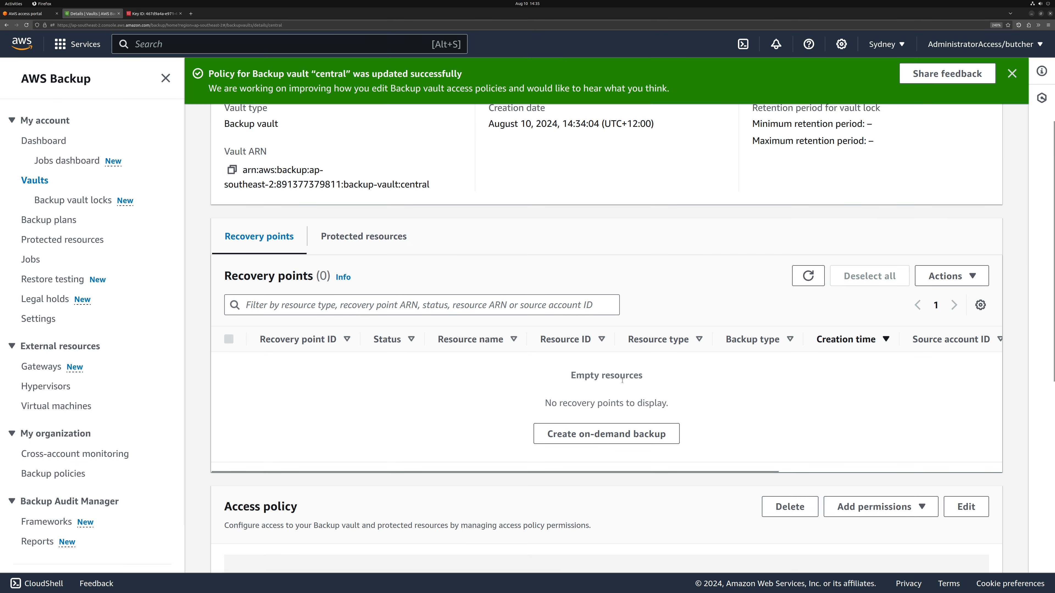
Review the central vault's access policy and copy the vault's ARN.
{"action": "scroll", "coordinate": [622, 380], "scroll_direction": "down", "scroll_amount": 2}
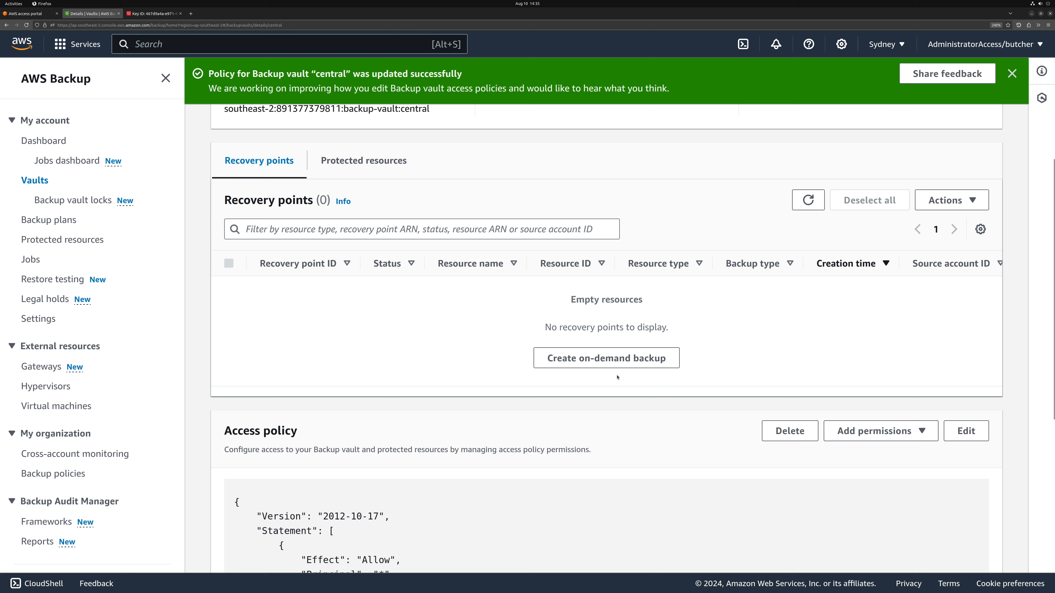
{"action": "scroll", "coordinate": [617, 376], "scroll_direction": "down", "scroll_amount": 4}
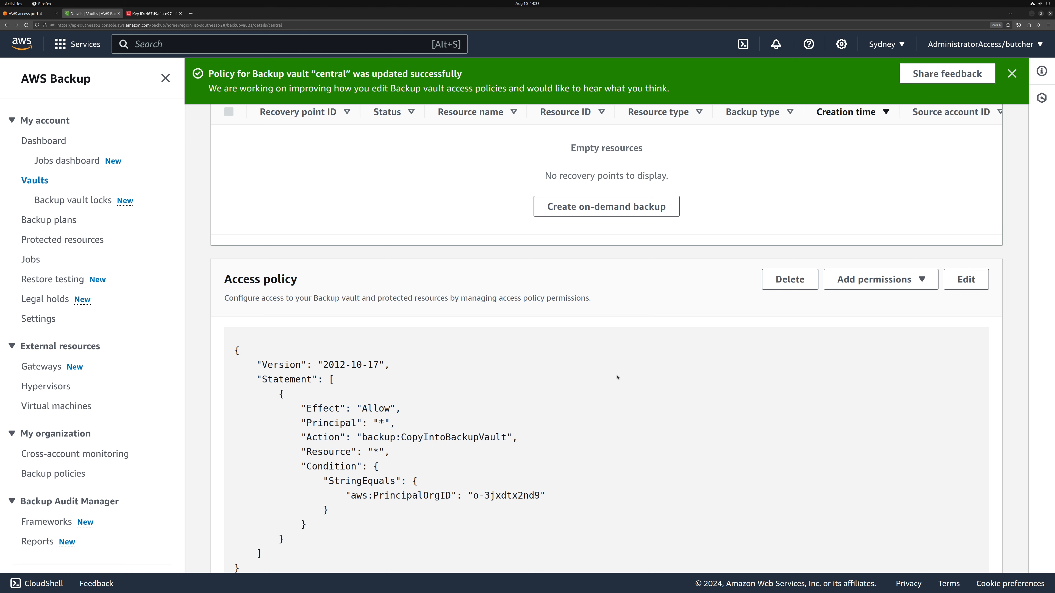
{"action": "scroll", "coordinate": [617, 377], "scroll_direction": "up", "scroll_amount": 10}
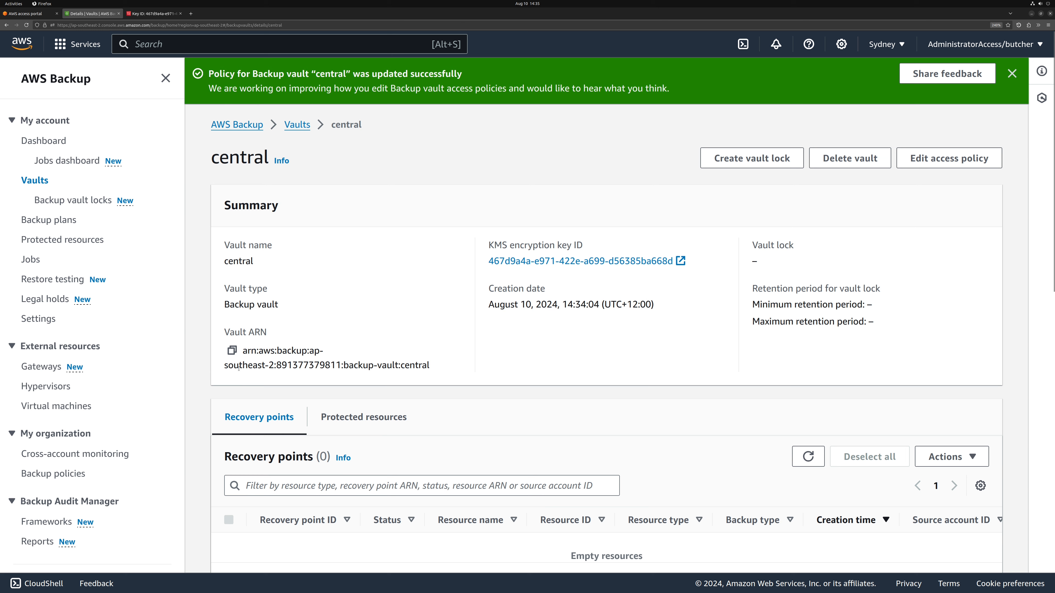
{"action": "left_click", "coordinate": [231, 351]}
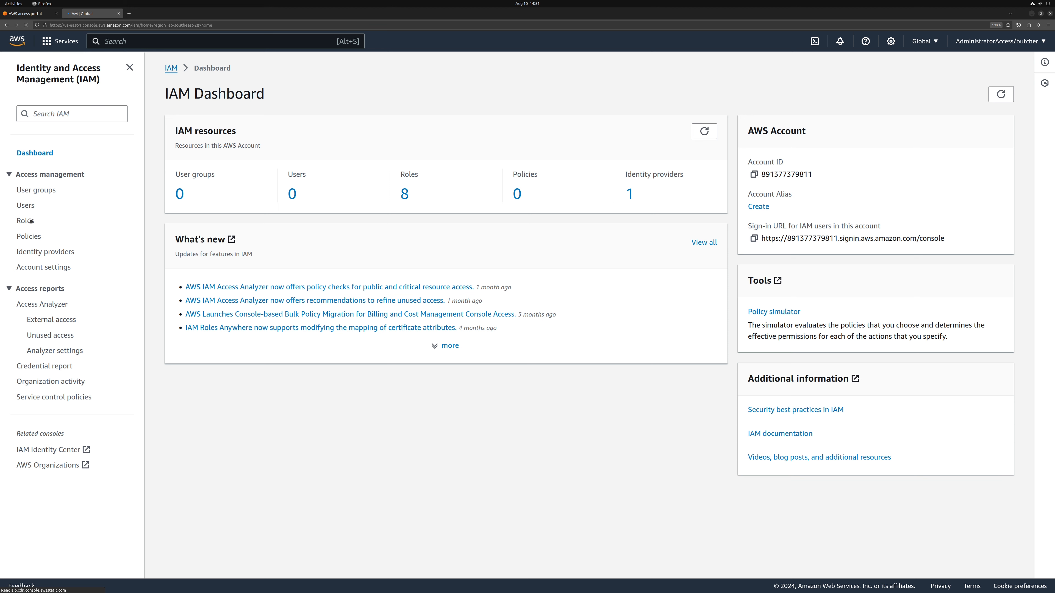
Open the AWSServiceRoleForBackup role from the IAM roles list and examine its details.
{"action": "left_click", "coordinate": [25, 221]}
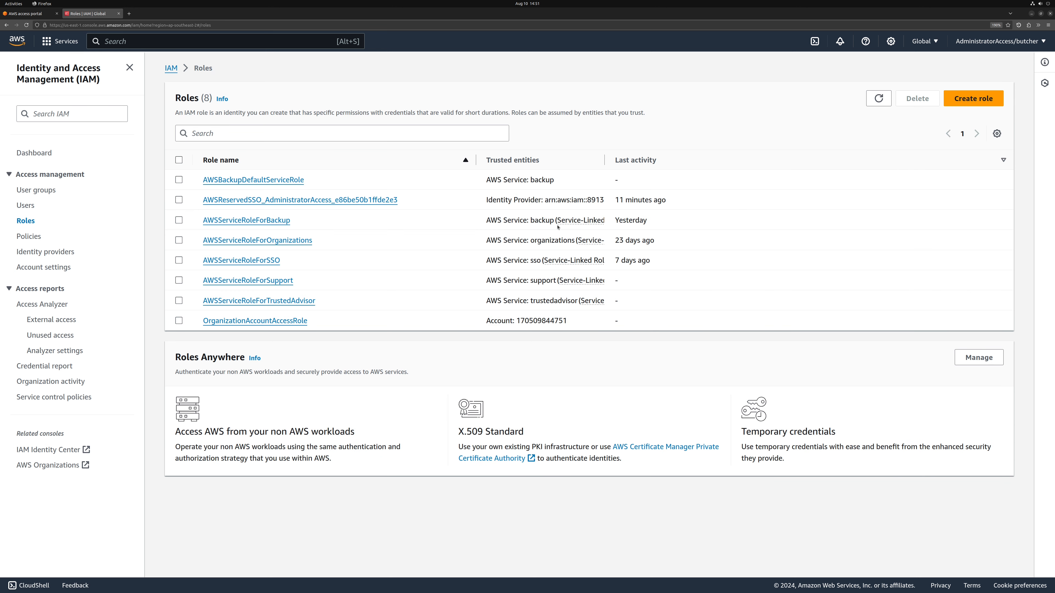
{"action": "left_click_drag", "start_coordinate": [558, 227], "coordinate": [283, 236]}
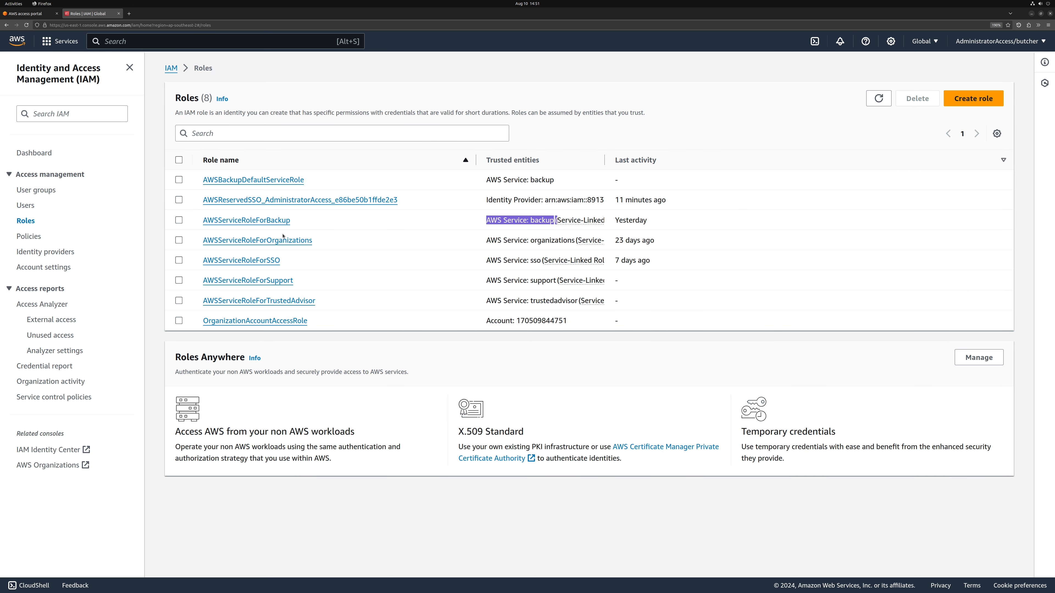
{"action": "left_click", "coordinate": [262, 222]}
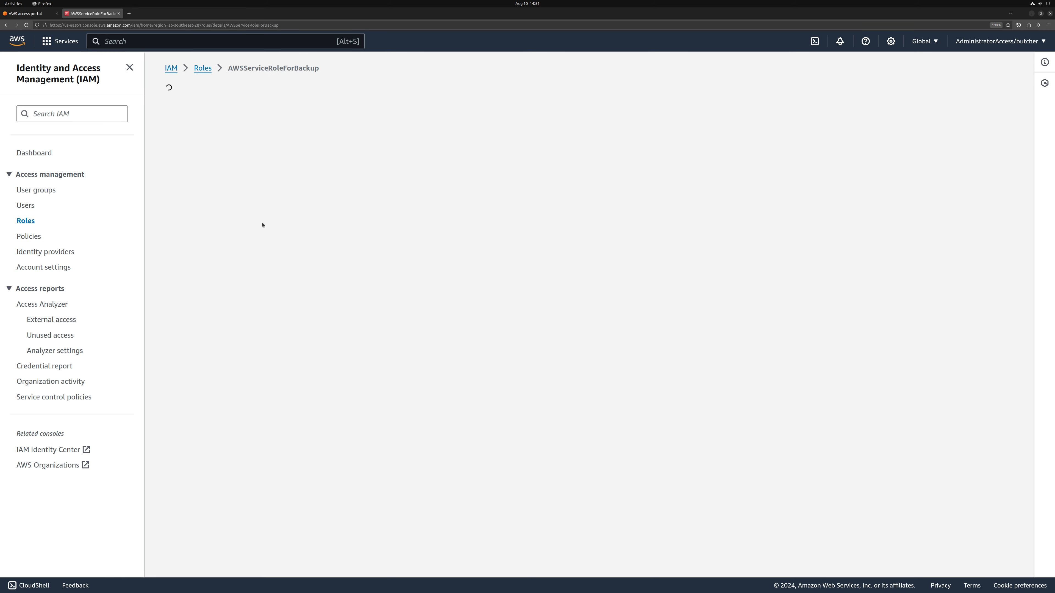
{"action": "left_click", "coordinate": [600, 175]}
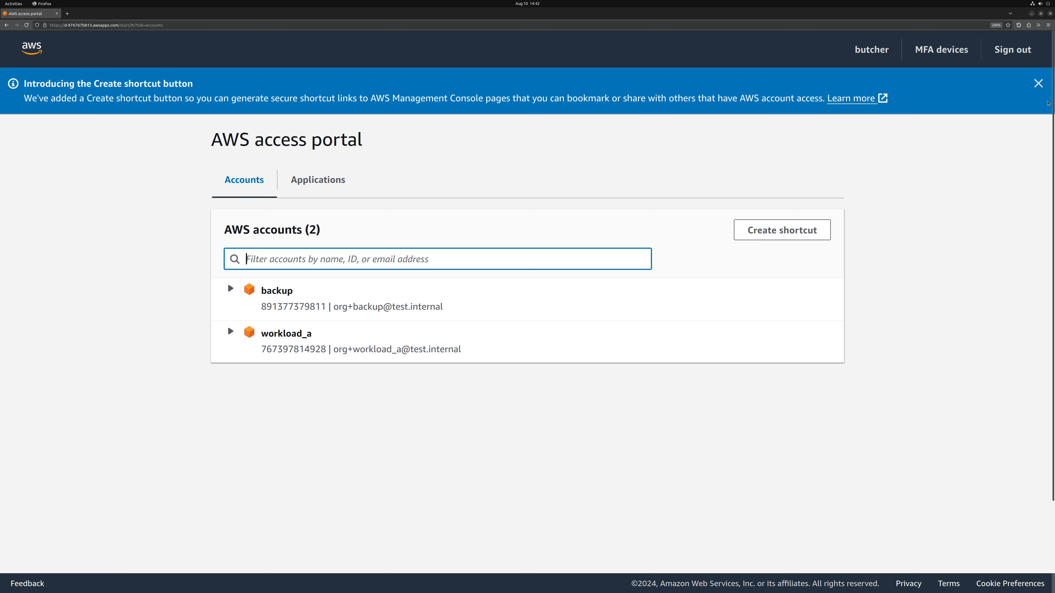
Open the hourly rule of the critical backup plan for editing in the workload_a account's AWS Backup.
{"action": "left_click", "coordinate": [1038, 83]}
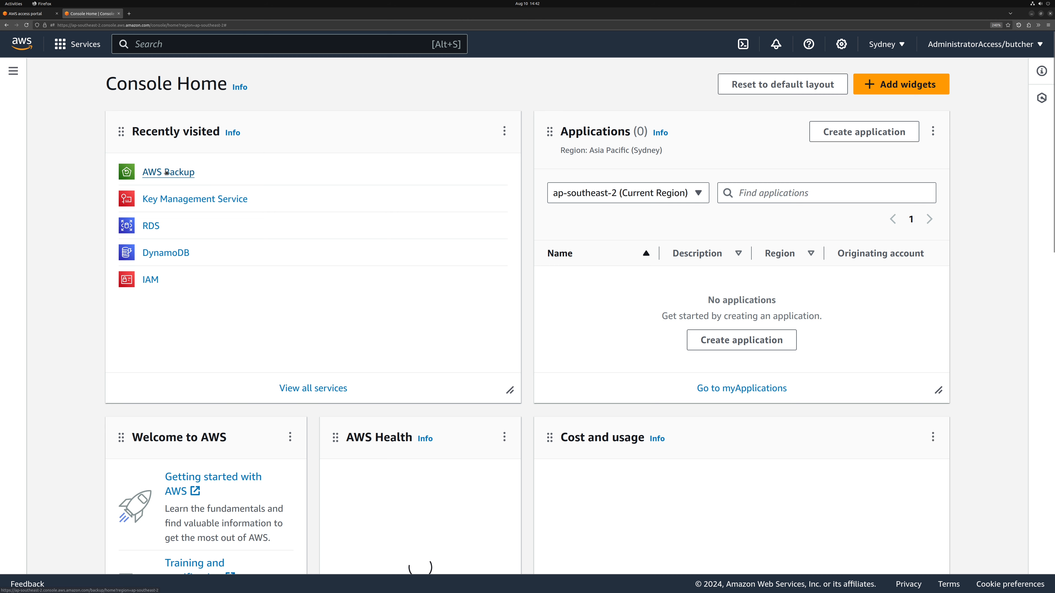
{"action": "left_click", "coordinate": [167, 171]}
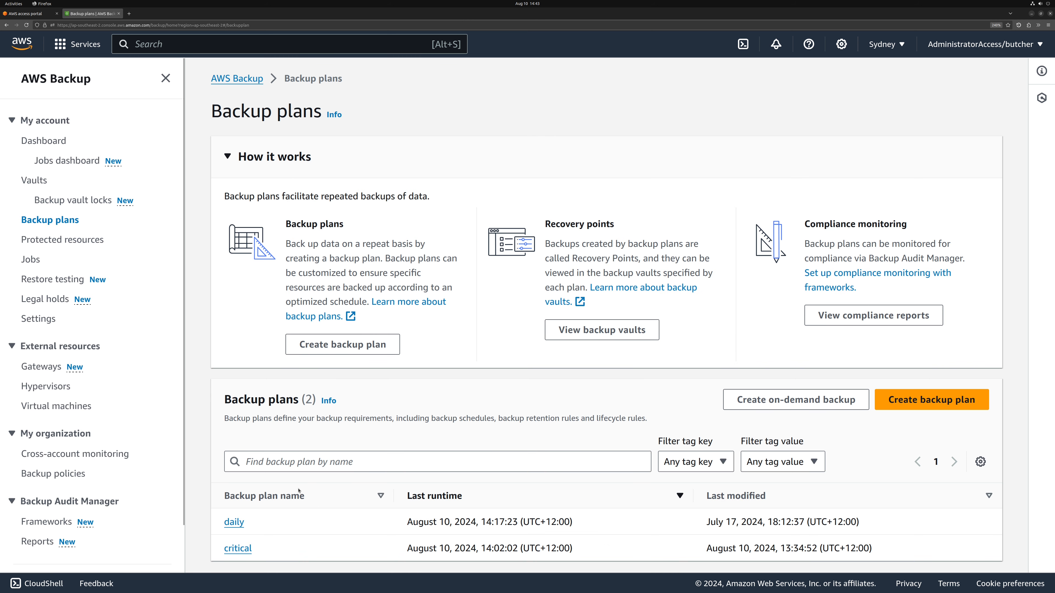
{"action": "left_click", "coordinate": [238, 547]}
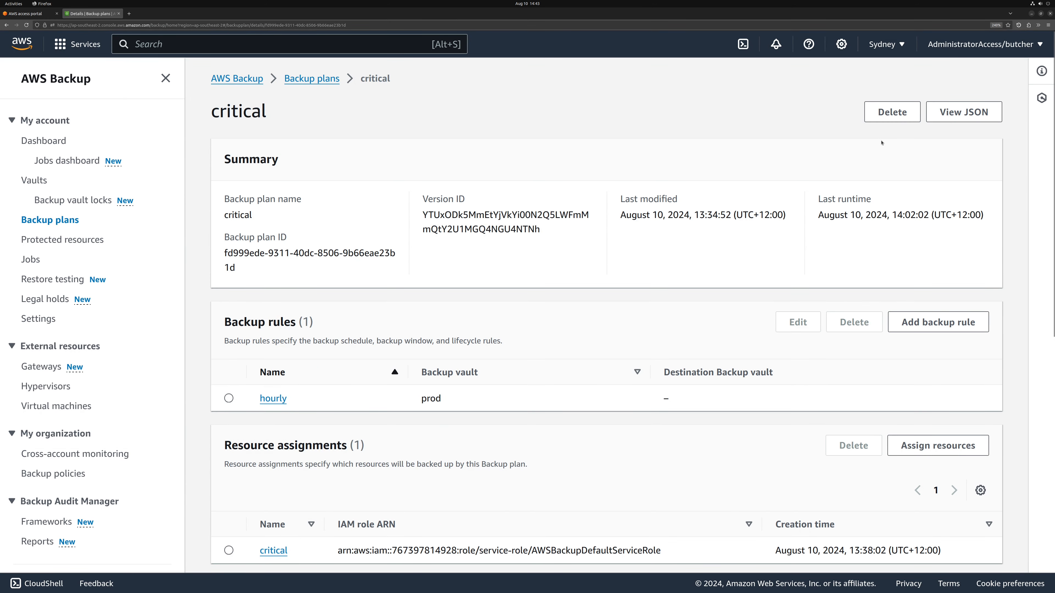
{"action": "scroll", "coordinate": [881, 142], "scroll_direction": "down", "scroll_amount": 5}
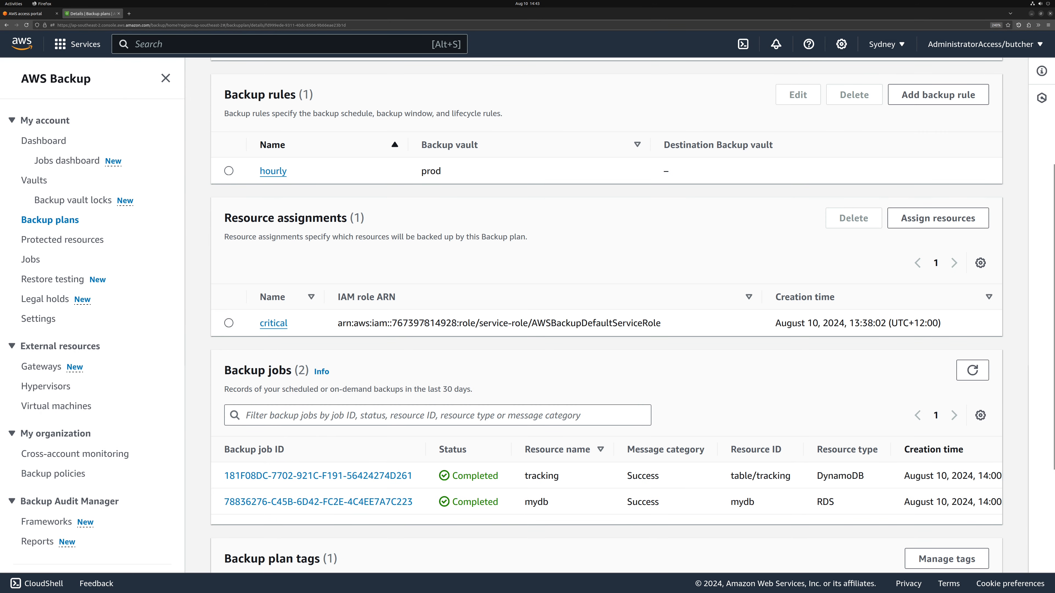
{"action": "scroll", "coordinate": [425, 324], "scroll_direction": "up", "scroll_amount": 2}
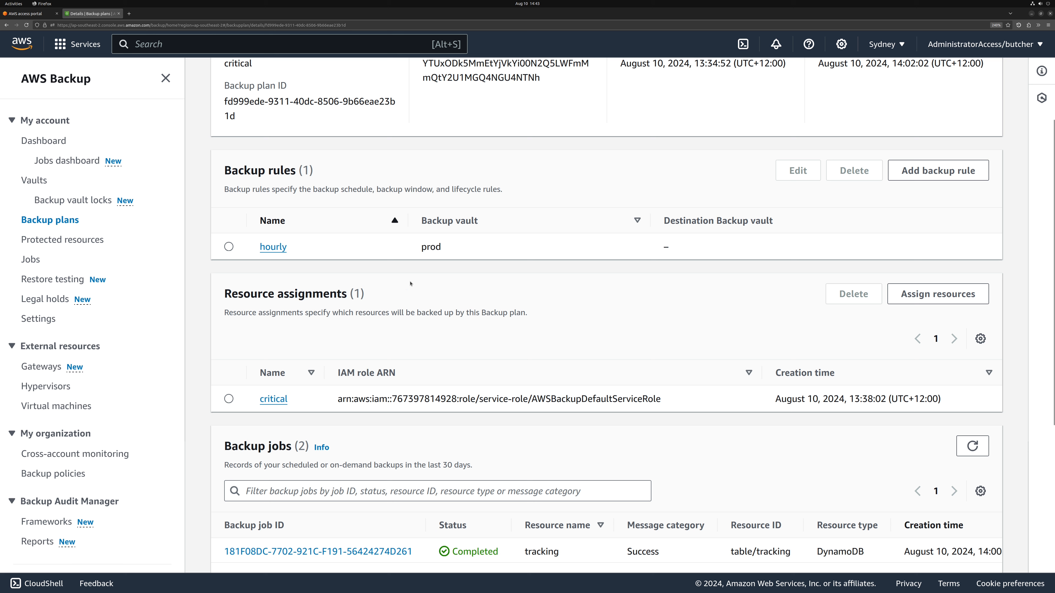
{"action": "left_click", "coordinate": [269, 249]}
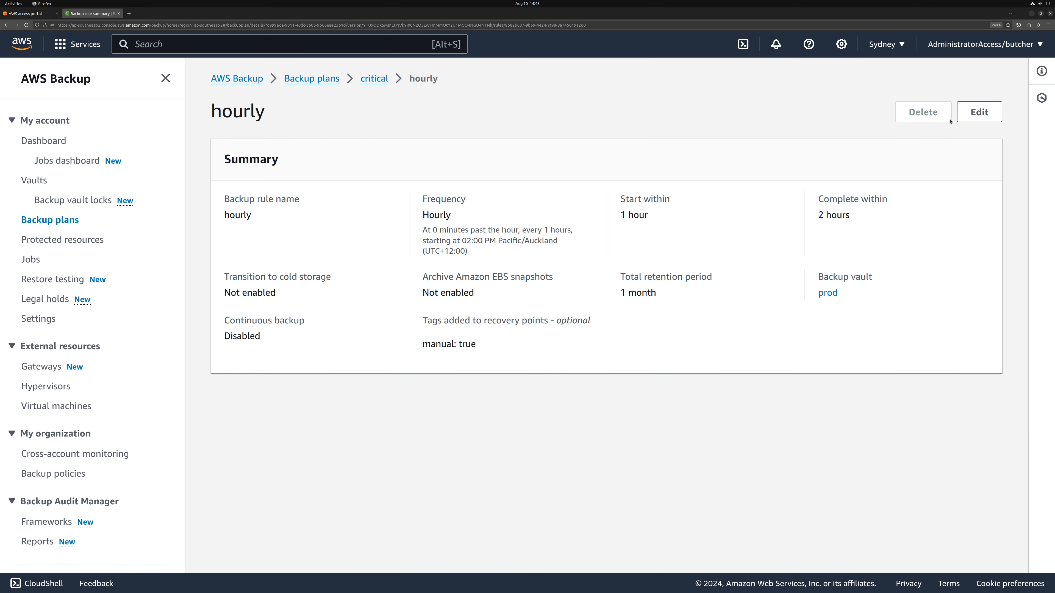
{"action": "left_click", "coordinate": [970, 117]}
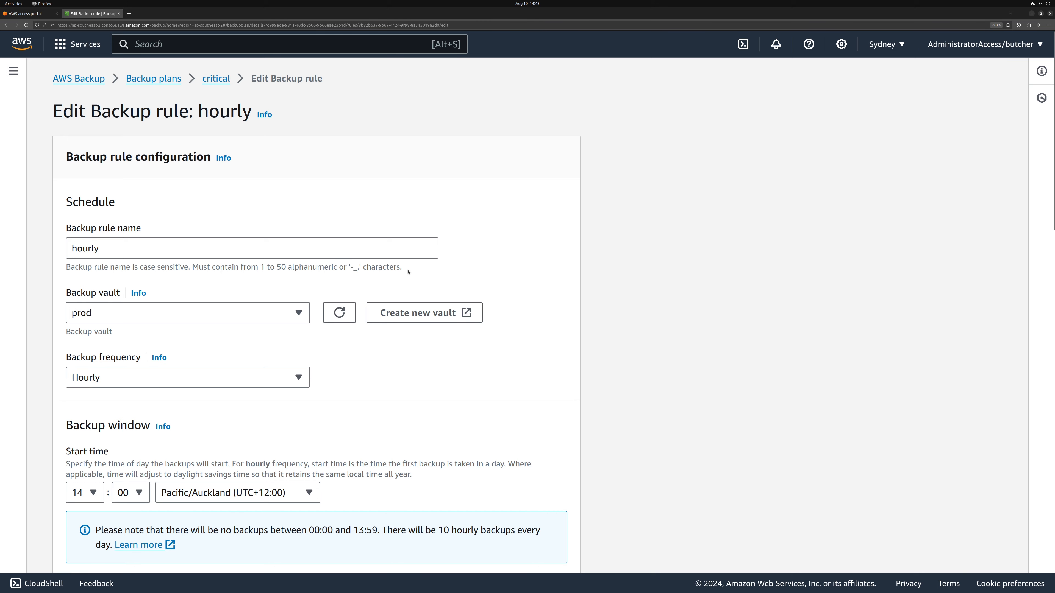
Choose Asia Pacific (Sydney) as the copy destination region for the hourly rule's backups.
{"action": "scroll", "coordinate": [649, 336], "scroll_direction": "down", "scroll_amount": 15}
{"action": "scroll", "coordinate": [650, 336], "scroll_direction": "down", "scroll_amount": 4}
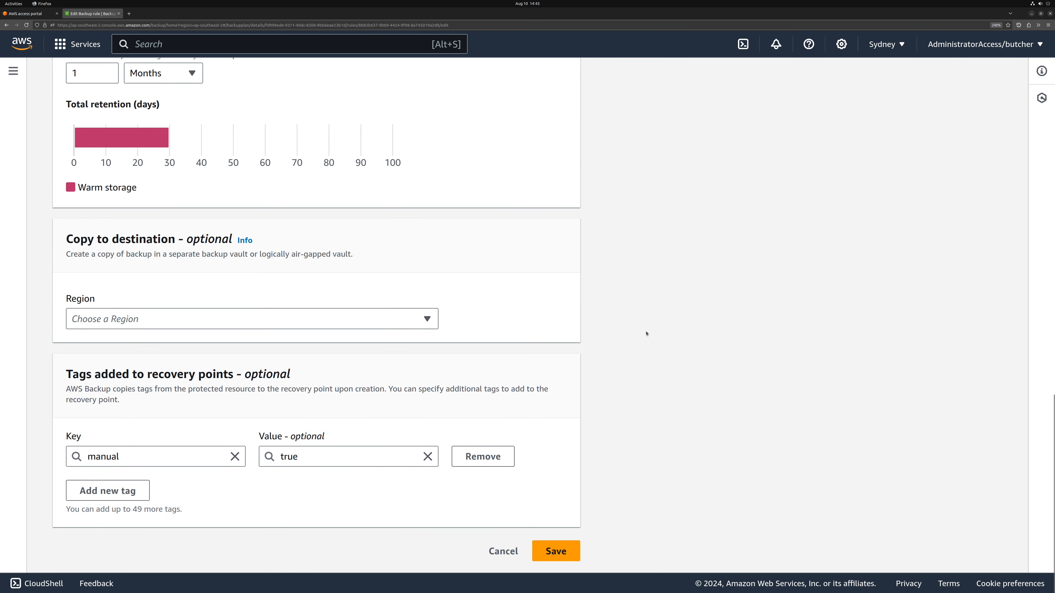
{"action": "left_click", "coordinate": [168, 325]}
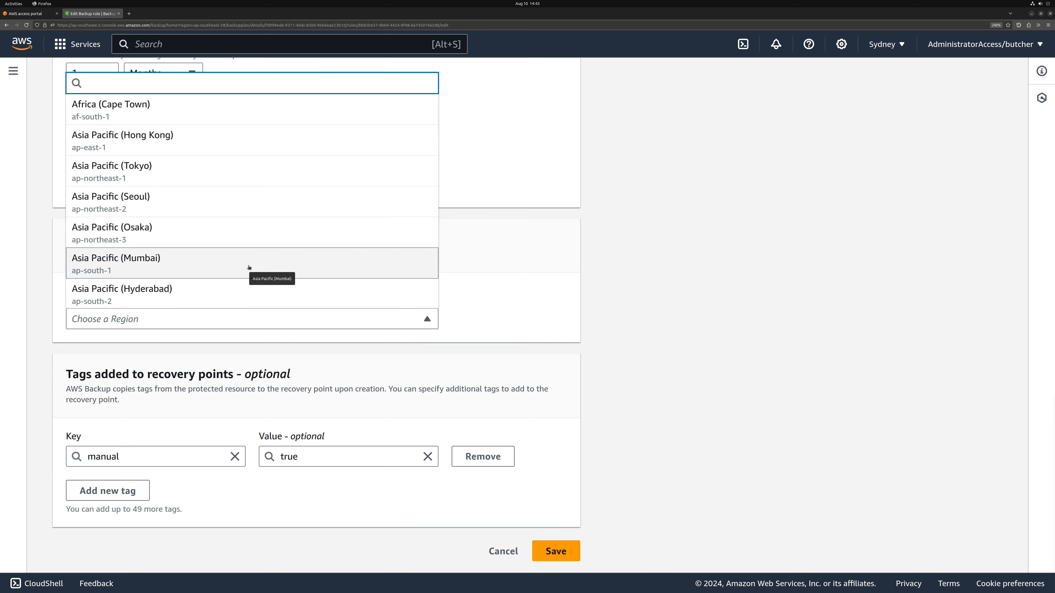
{"action": "scroll", "coordinate": [248, 267], "scroll_direction": "down", "scroll_amount": 2}
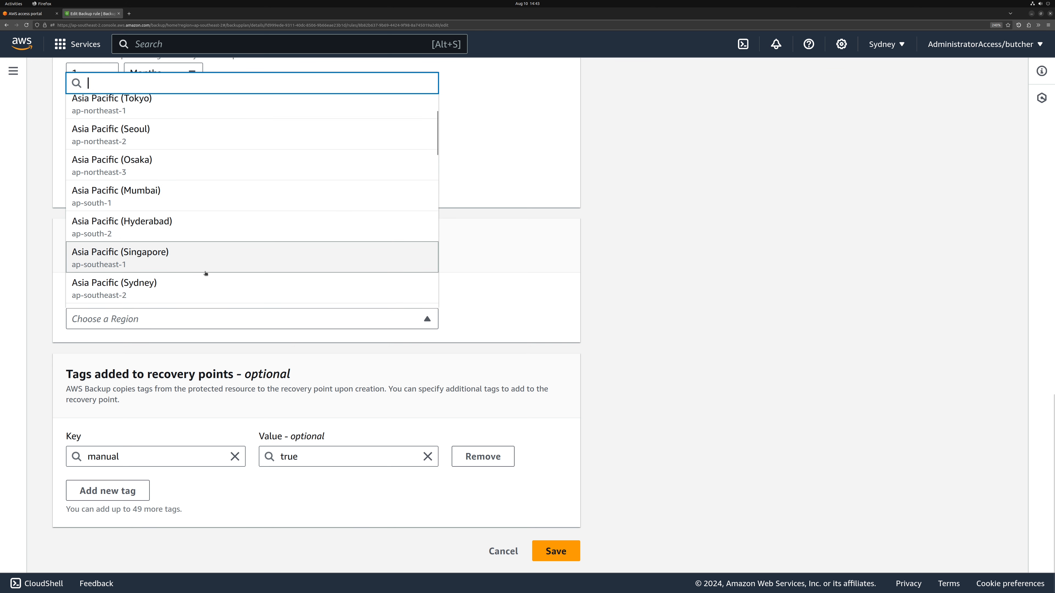
{"action": "left_click", "coordinate": [193, 289]}
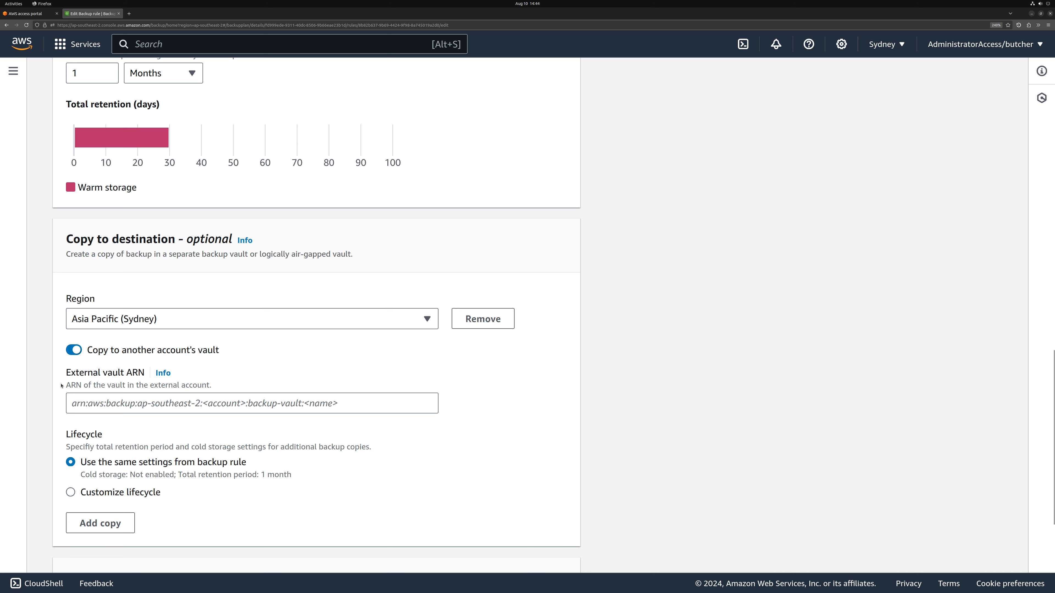
Enable copying to another account's vault and paste the central vault's ARN as the external vault.
{"action": "left_click", "coordinate": [132, 403]}
{"action": "key", "text": "ctrl+v"}
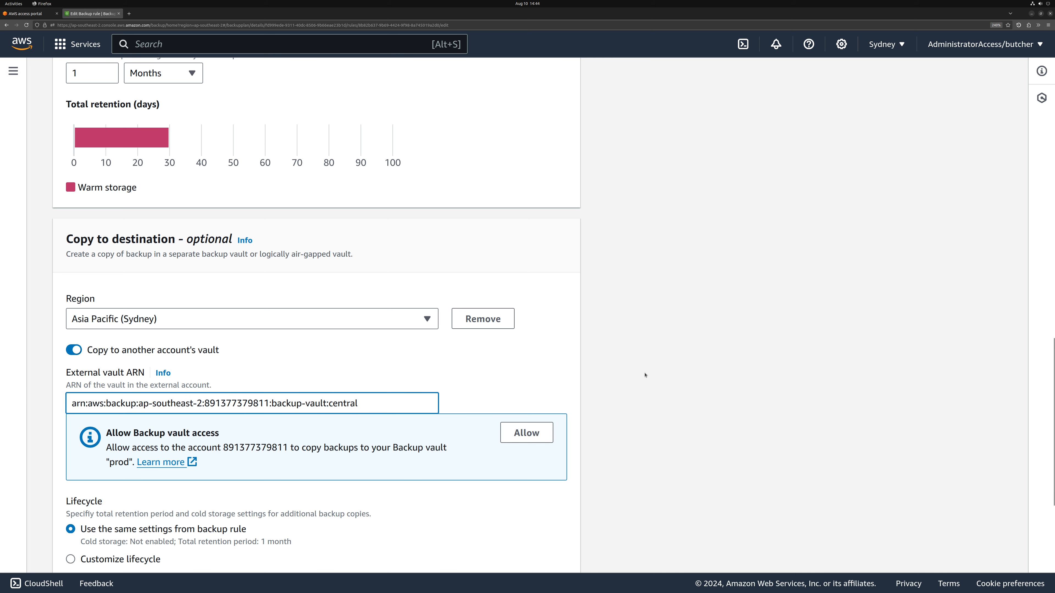
{"action": "left_click", "coordinate": [650, 376]}
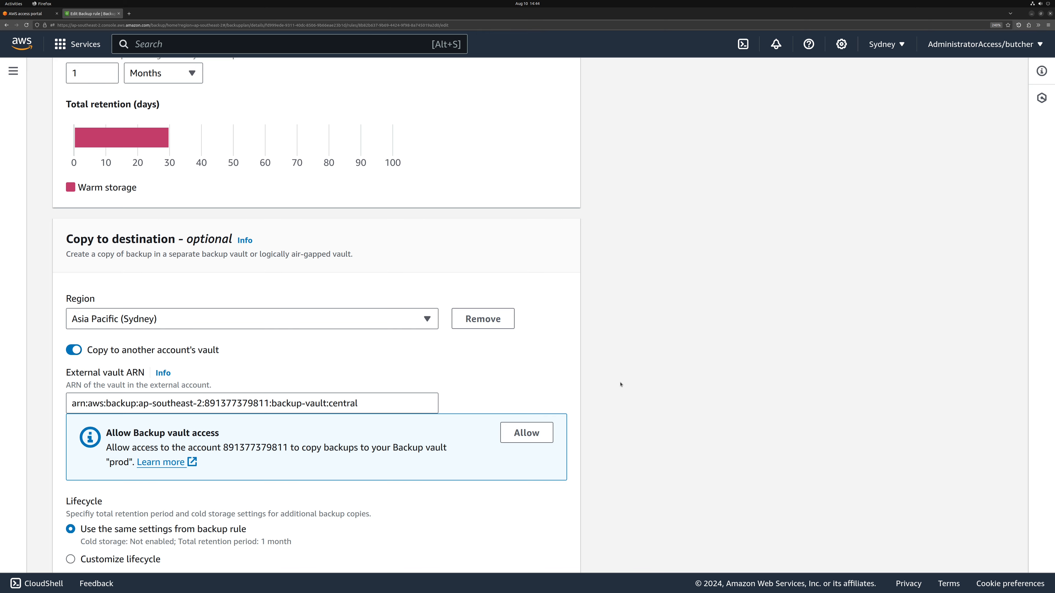
Review the proposed access policy and allow the backup account to copy backups into the prod vault.
{"action": "left_click", "coordinate": [549, 435]}
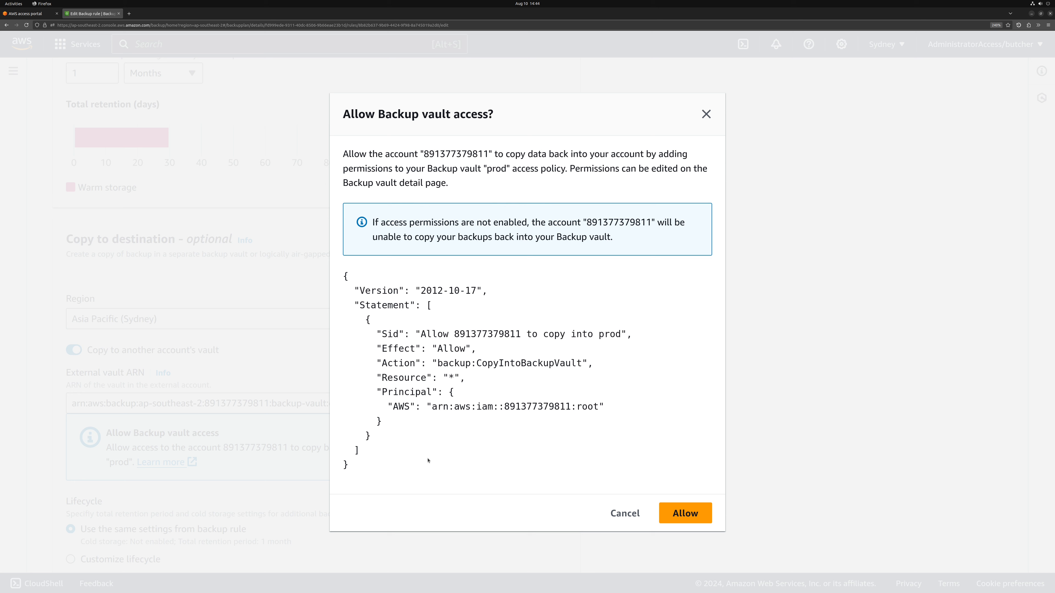
{"action": "left_click_drag", "start_coordinate": [390, 474], "coordinate": [344, 276]}
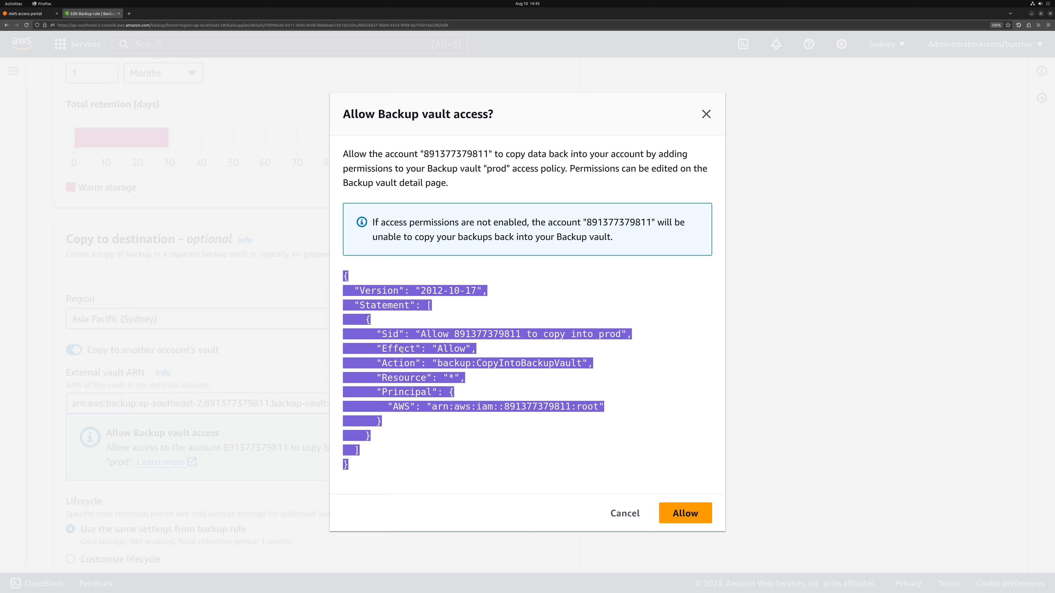
{"action": "left_click", "coordinate": [676, 515]}
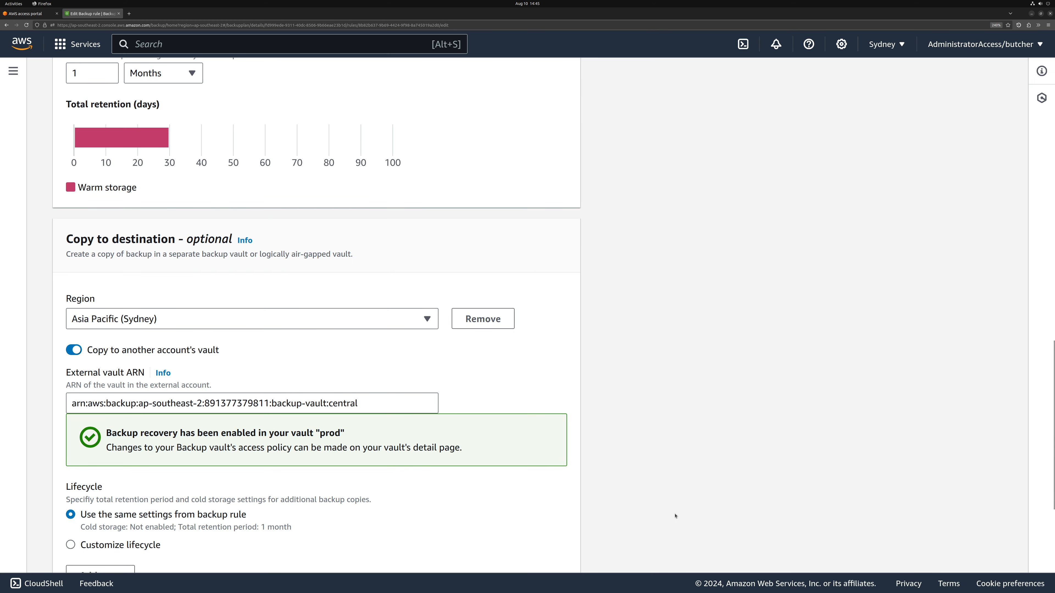
Add a further copy entry without choosing its region, and save the hourly backup rule.
{"action": "scroll", "coordinate": [614, 469], "scroll_direction": "down", "scroll_amount": 2}
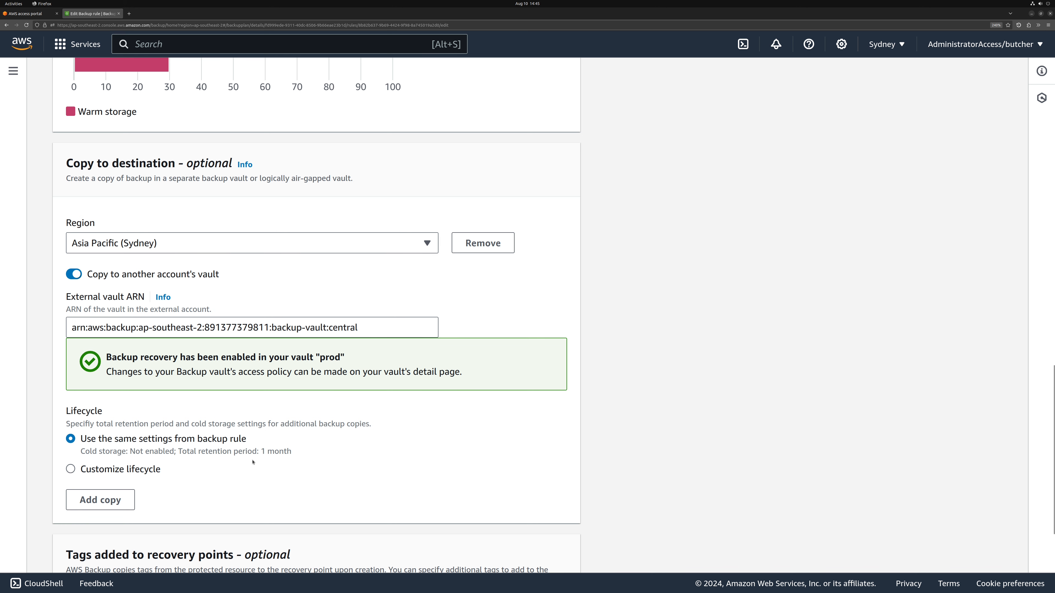
{"action": "scroll", "coordinate": [253, 462], "scroll_direction": "down", "scroll_amount": 3}
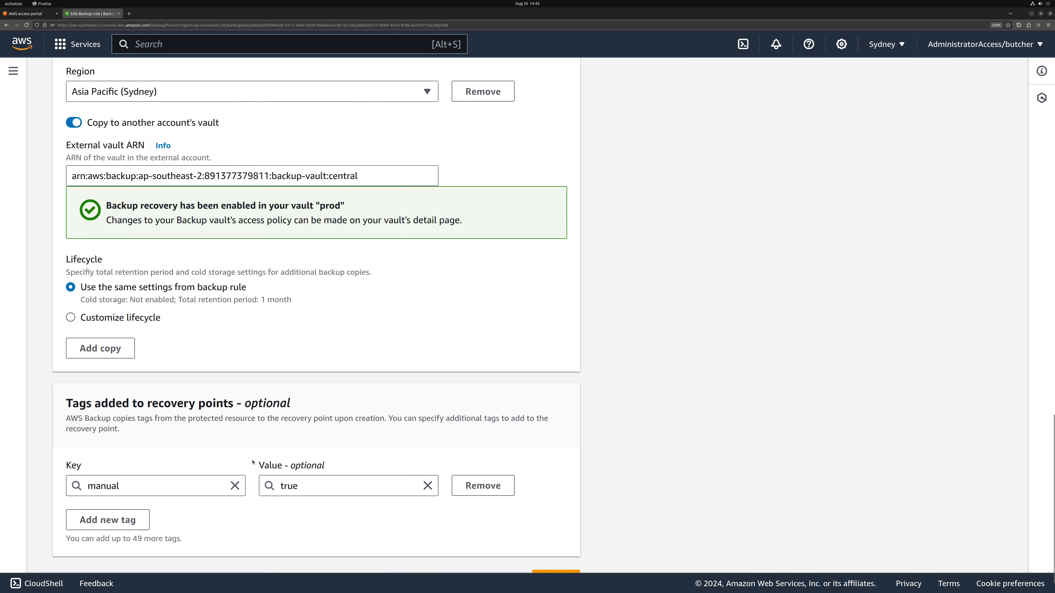
{"action": "left_click", "coordinate": [130, 356]}
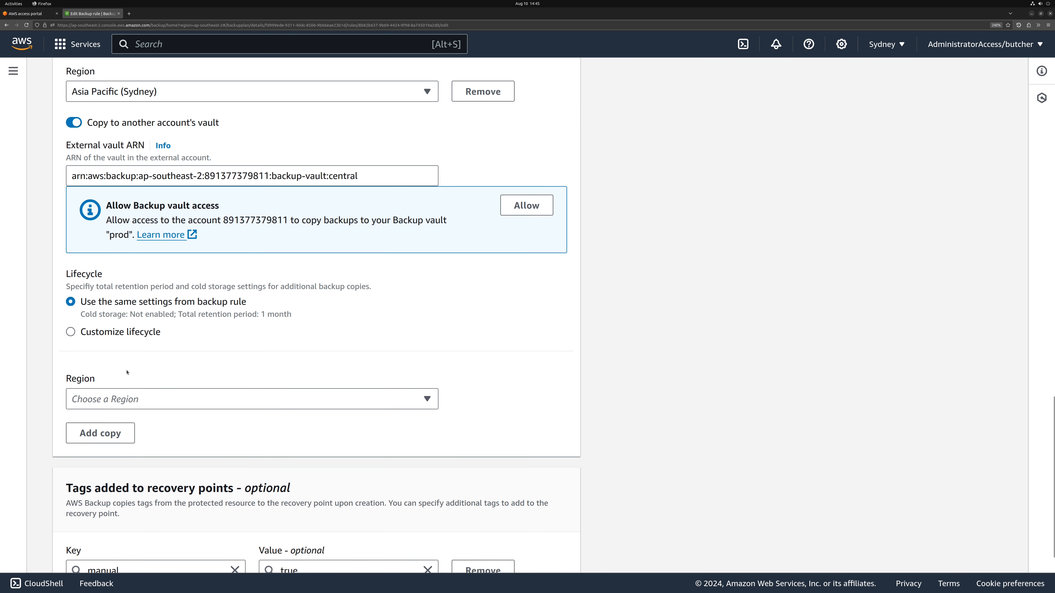
{"action": "scroll", "coordinate": [127, 373], "scroll_direction": "up", "scroll_amount": 3}
{"action": "scroll", "coordinate": [127, 372], "scroll_direction": "down", "scroll_amount": 3}
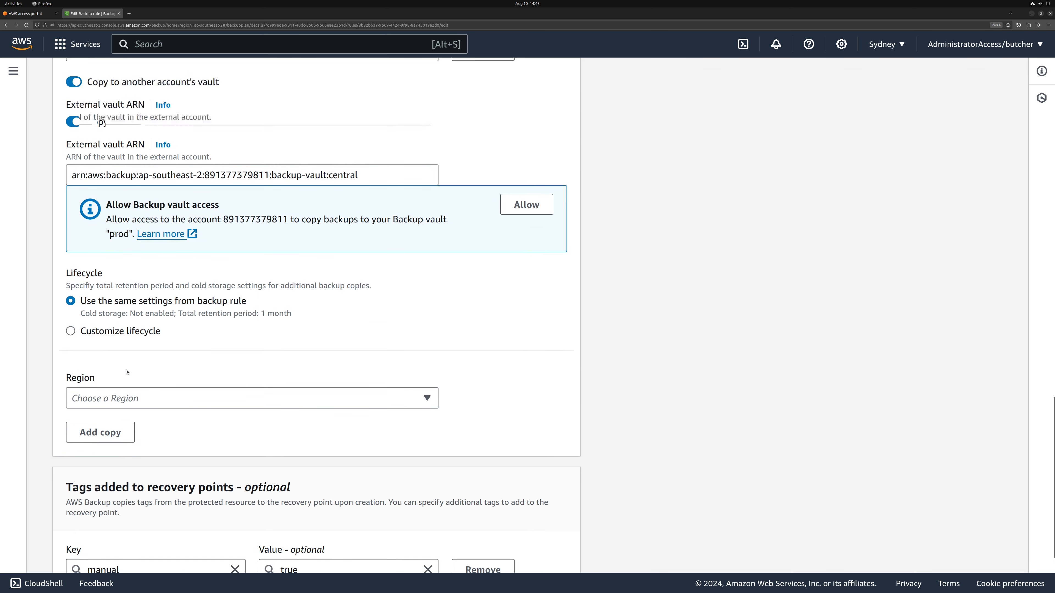
{"action": "scroll", "coordinate": [138, 374], "scroll_direction": "up", "scroll_amount": 3}
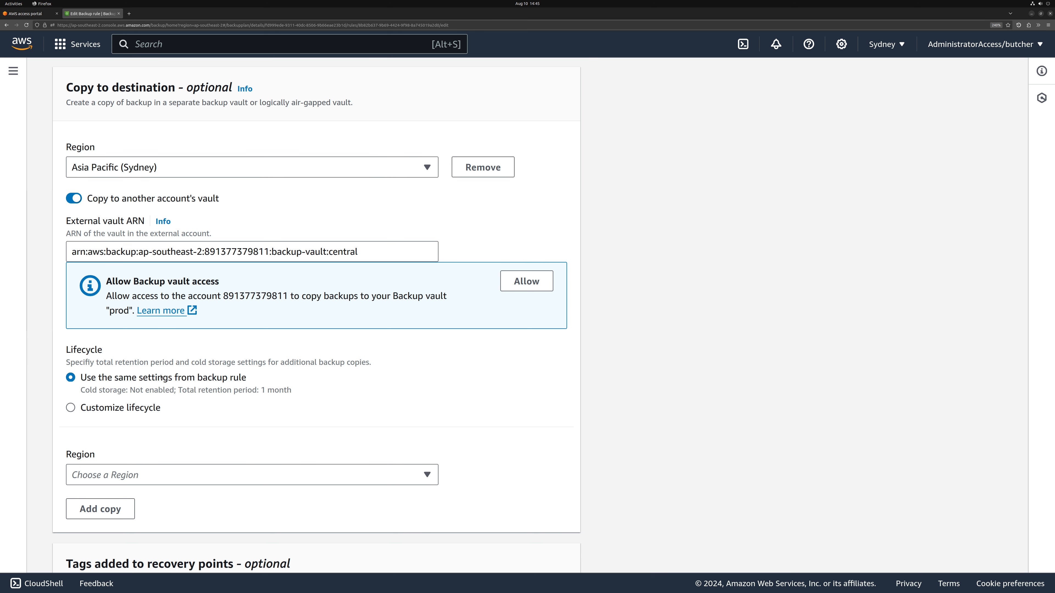
{"action": "scroll", "coordinate": [161, 377], "scroll_direction": "down", "scroll_amount": 4}
{"action": "left_click", "coordinate": [558, 549]}
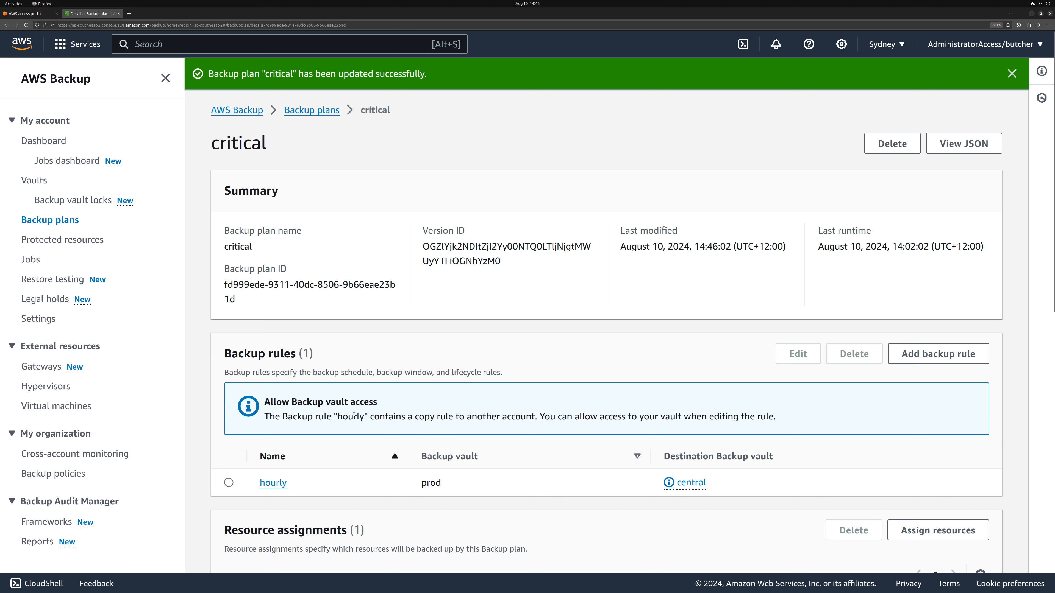
Open the prod vault's details and examine the backup:CopyIntoBackupVault statement in its access policy.
{"action": "scroll", "coordinate": [354, 416], "scroll_direction": "down", "scroll_amount": 3}
{"action": "scroll", "coordinate": [354, 415], "scroll_direction": "up", "scroll_amount": 3}
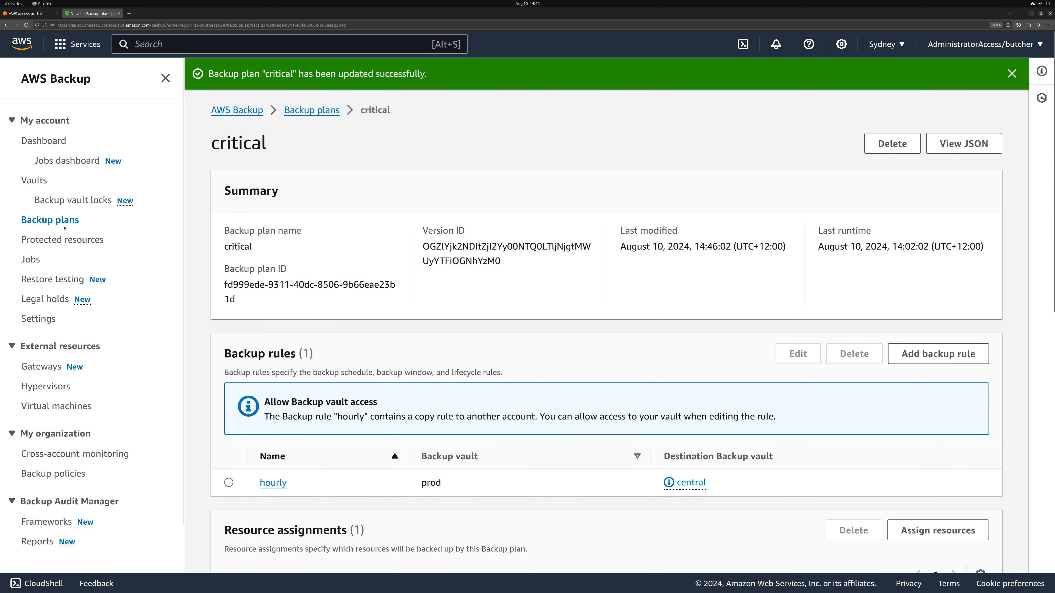
{"action": "left_click", "coordinate": [35, 180]}
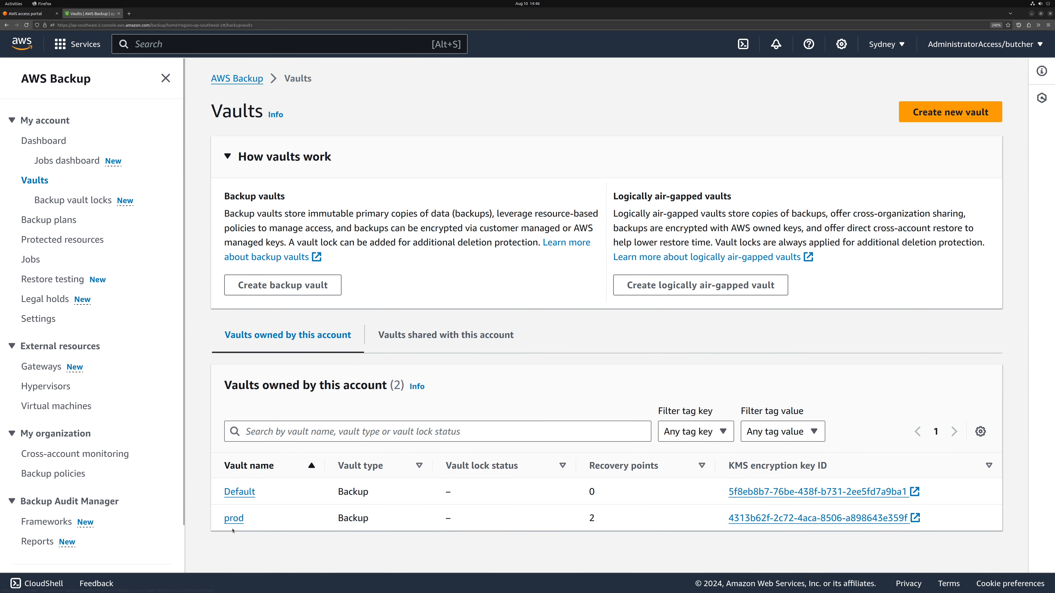
{"action": "left_click", "coordinate": [234, 518]}
{"action": "scroll", "coordinate": [486, 464], "scroll_direction": "down", "scroll_amount": 12}
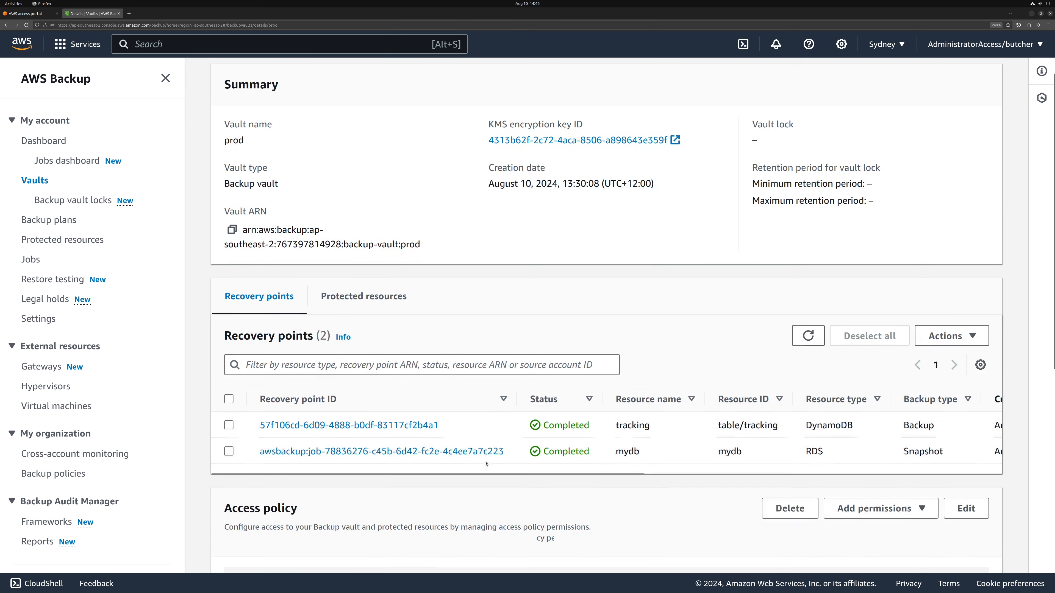
{"action": "scroll", "coordinate": [486, 463], "scroll_direction": "down", "scroll_amount": 5}
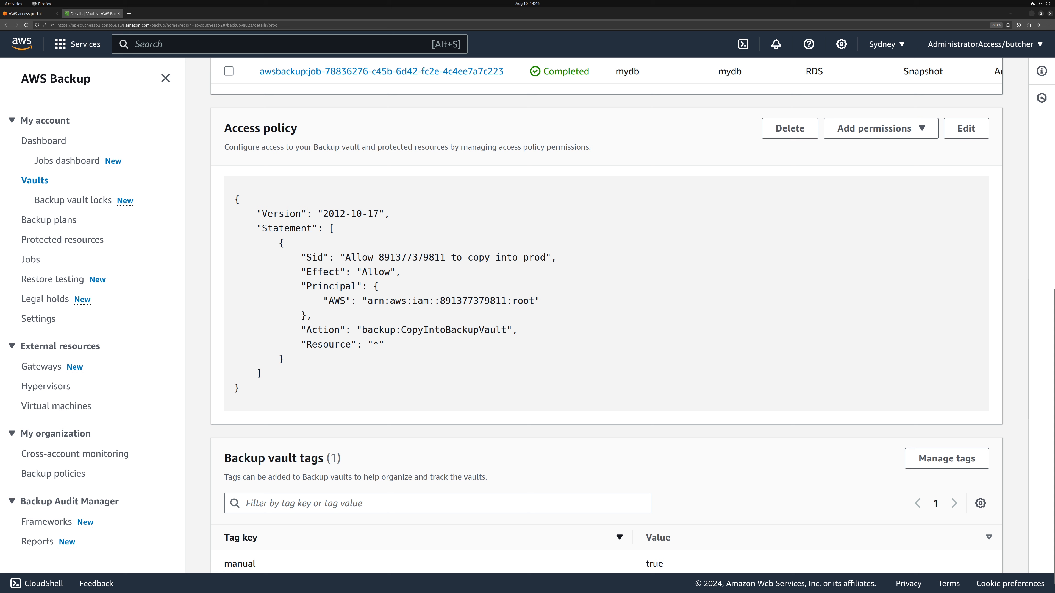
{"action": "left_click_drag", "start_coordinate": [362, 330], "coordinate": [500, 330]}
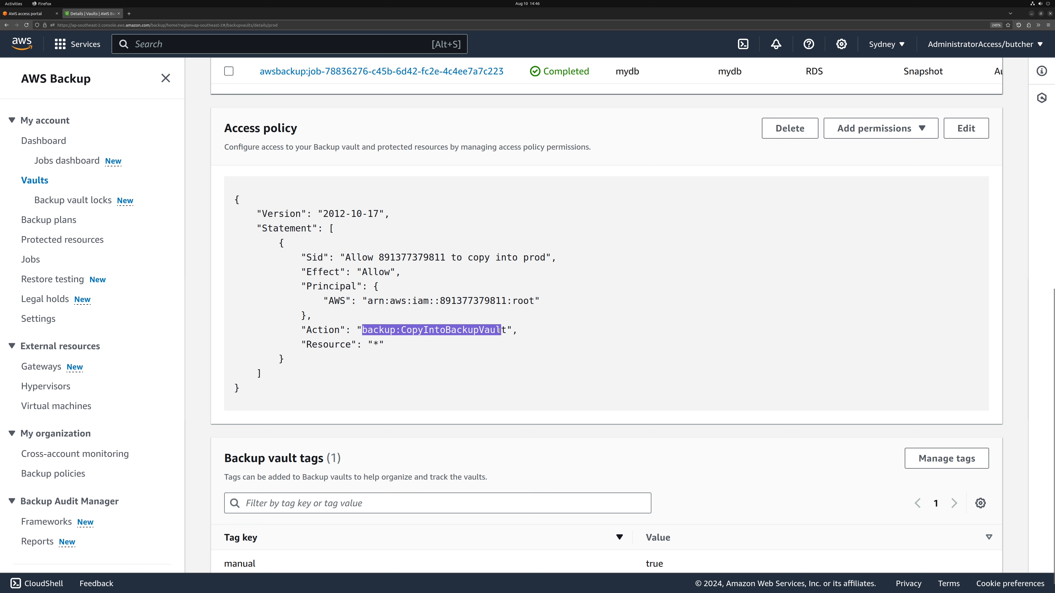
Examine the Resource element in the prod vault's access policy and go back to the vault's summary.
{"action": "double_click", "coordinate": [397, 344]}
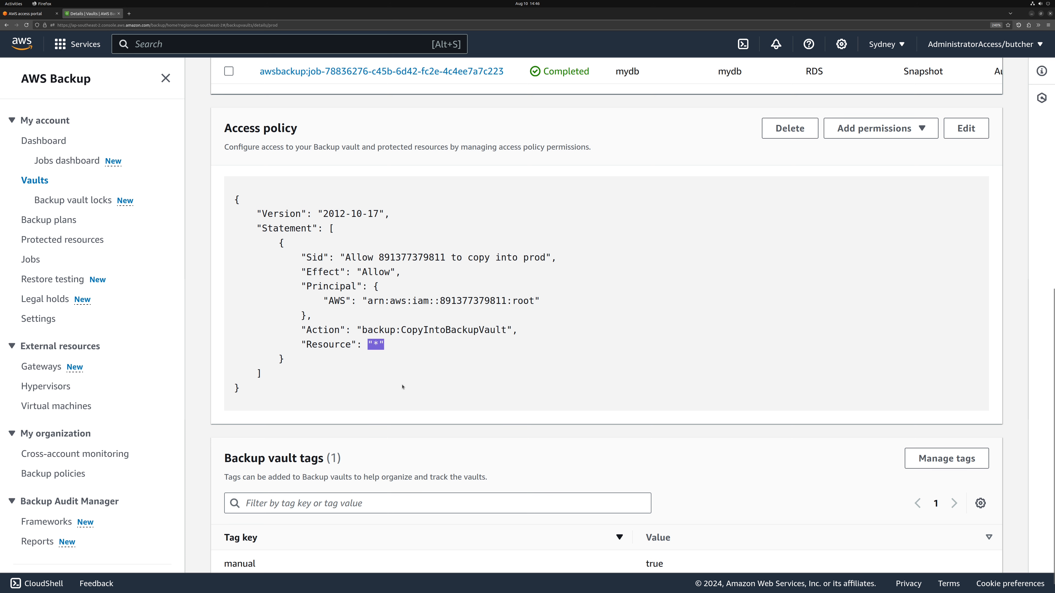
{"action": "scroll", "coordinate": [397, 344], "scroll_direction": "down", "scroll_amount": 1}
{"action": "scroll", "coordinate": [399, 353], "scroll_direction": "up", "scroll_amount": 7}
{"action": "scroll", "coordinate": [403, 381], "scroll_direction": "up", "scroll_amount": 4}
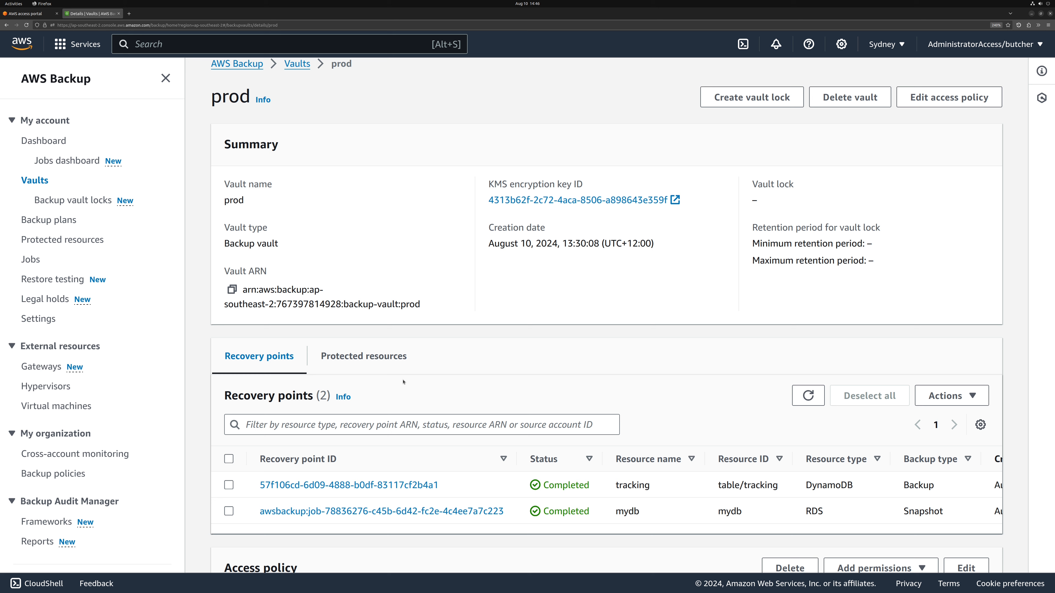
Open the critical_data customer managed key in Key Management Service and start editing its key policy.
{"action": "left_click", "coordinate": [137, 43]}
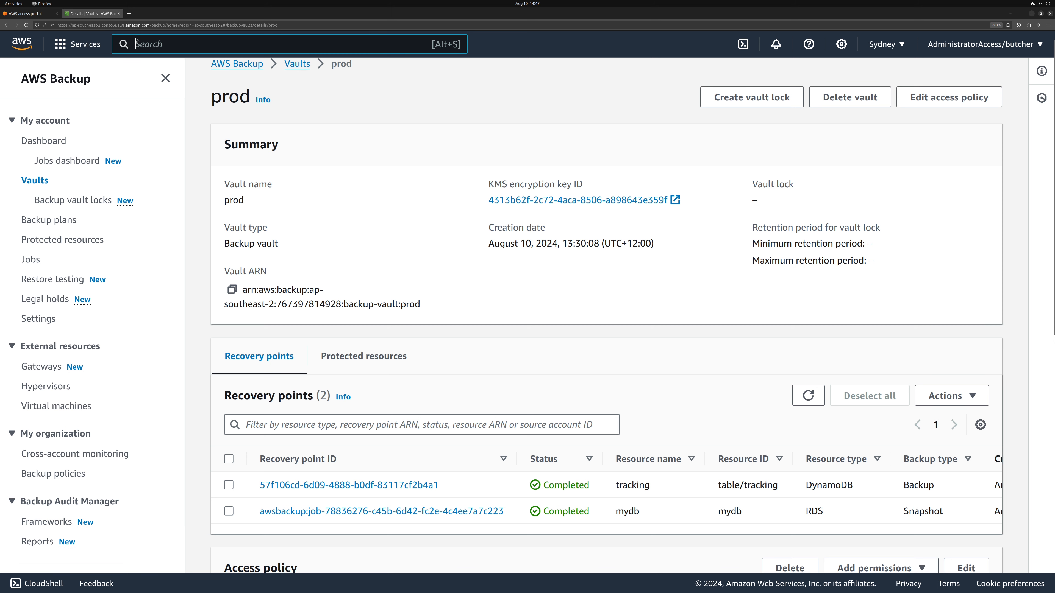
{"action": "type", "text": "kms"}
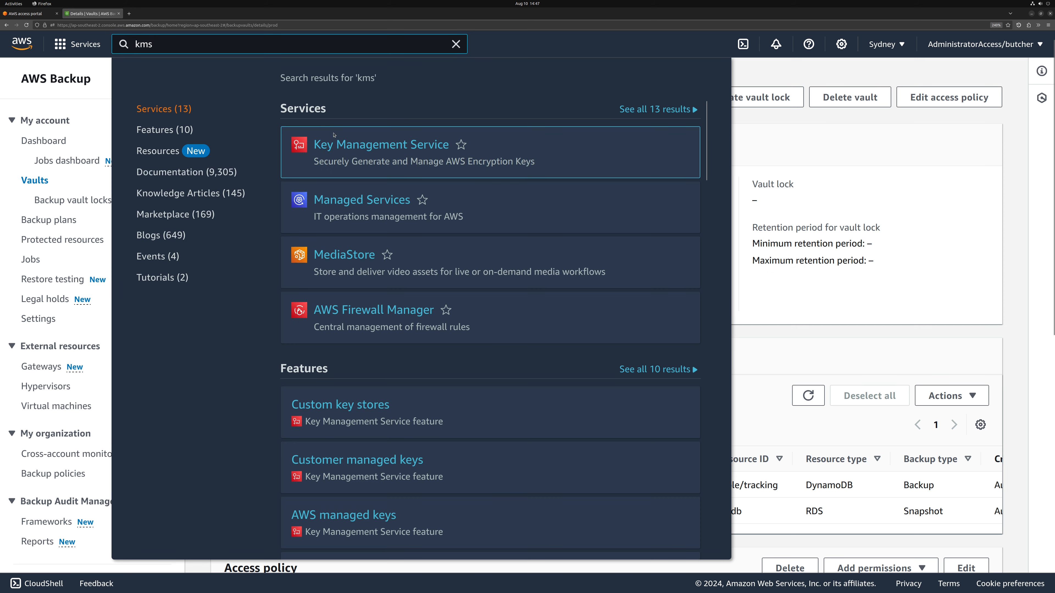
{"action": "middle_click", "coordinate": [344, 145]}
{"action": "left_click", "coordinate": [152, 13]}
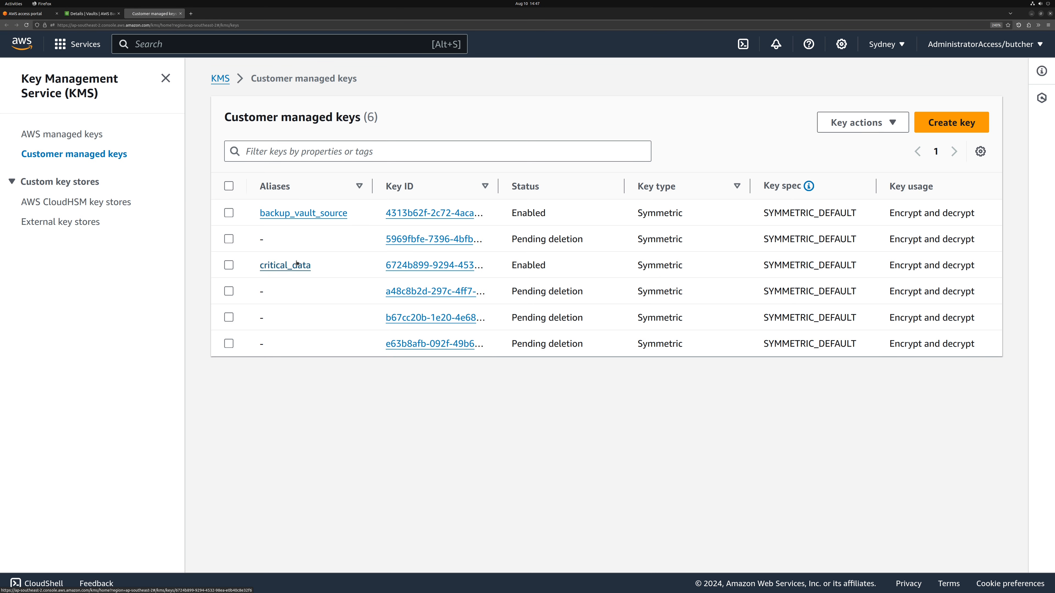
{"action": "left_click", "coordinate": [297, 267]}
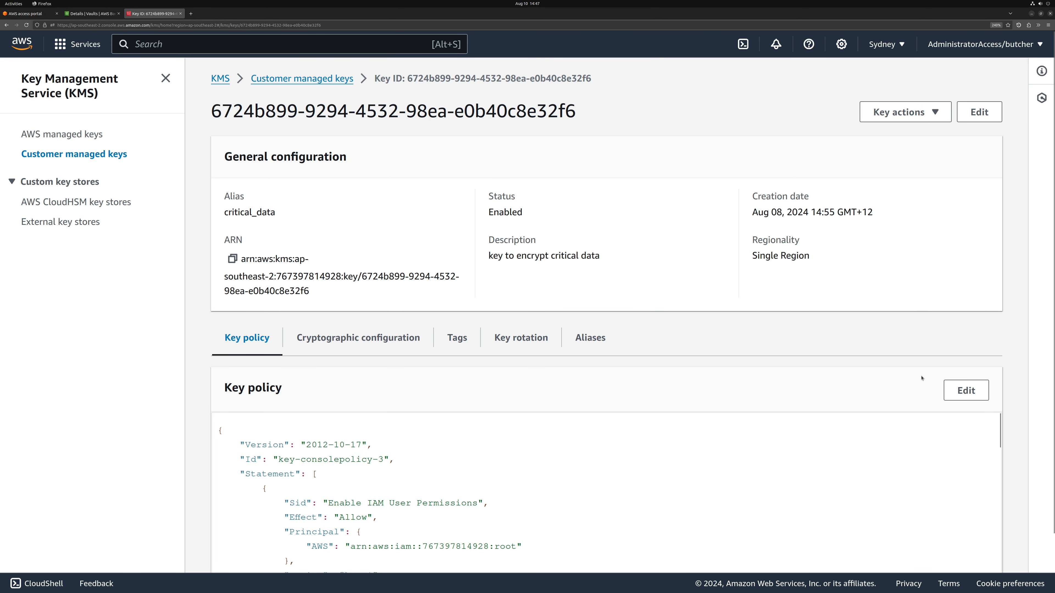
{"action": "left_click", "coordinate": [963, 390]}
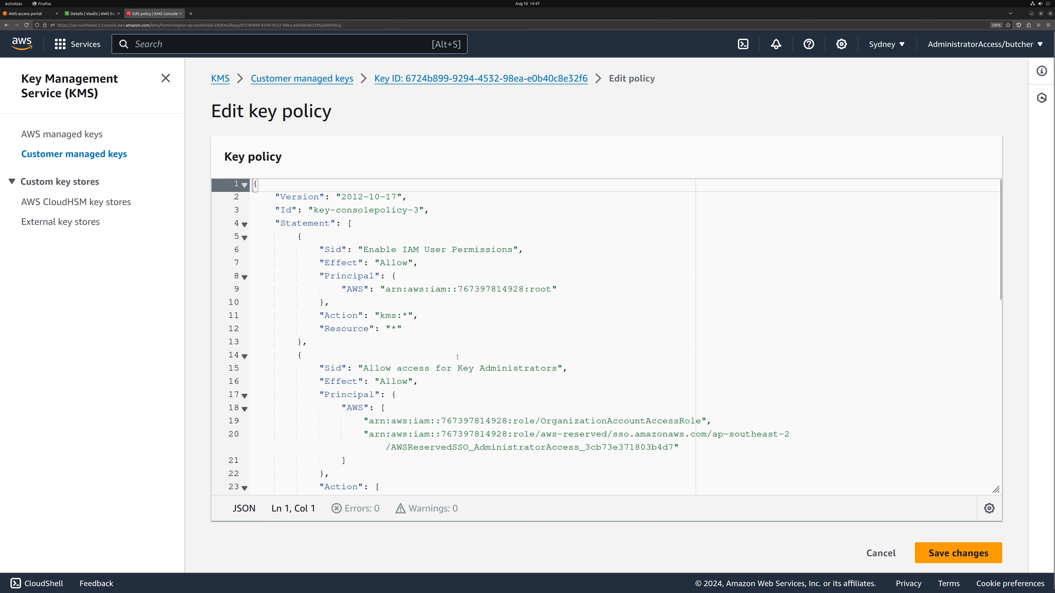
Append the "Allow cross-account backup service specific encryption" statement for the backup account's AWSServiceRoleForBackup role, with GenerateDataKey, DescribeKey, Decrypt and CreateGrant actions, and check its principal.
{"action": "scroll", "coordinate": [457, 358], "scroll_direction": "down", "scroll_amount": 10}
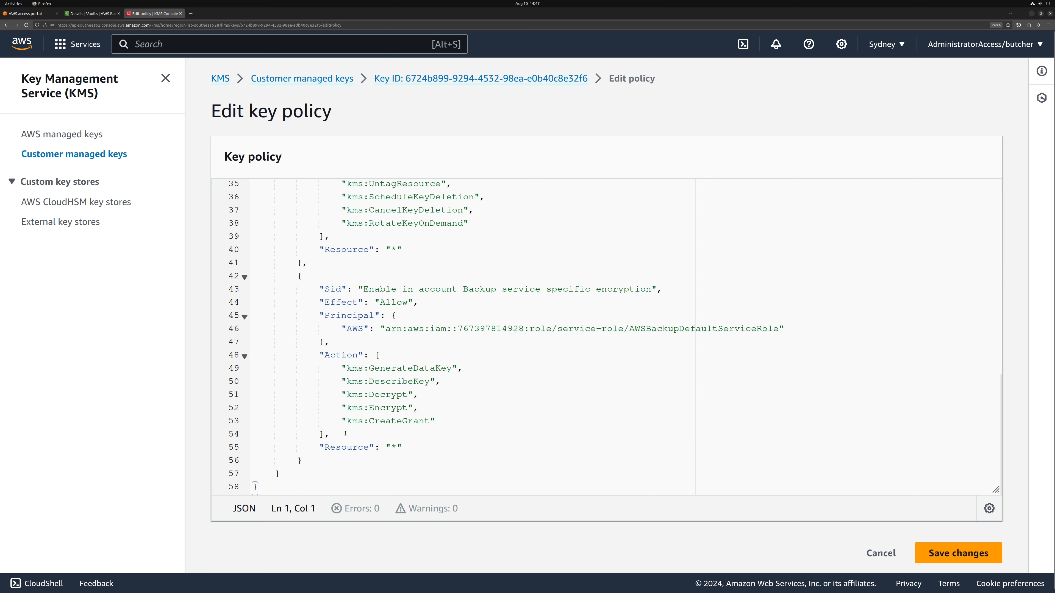
{"action": "left_click", "coordinate": [345, 460]}
{"action": "type", "text": ","}
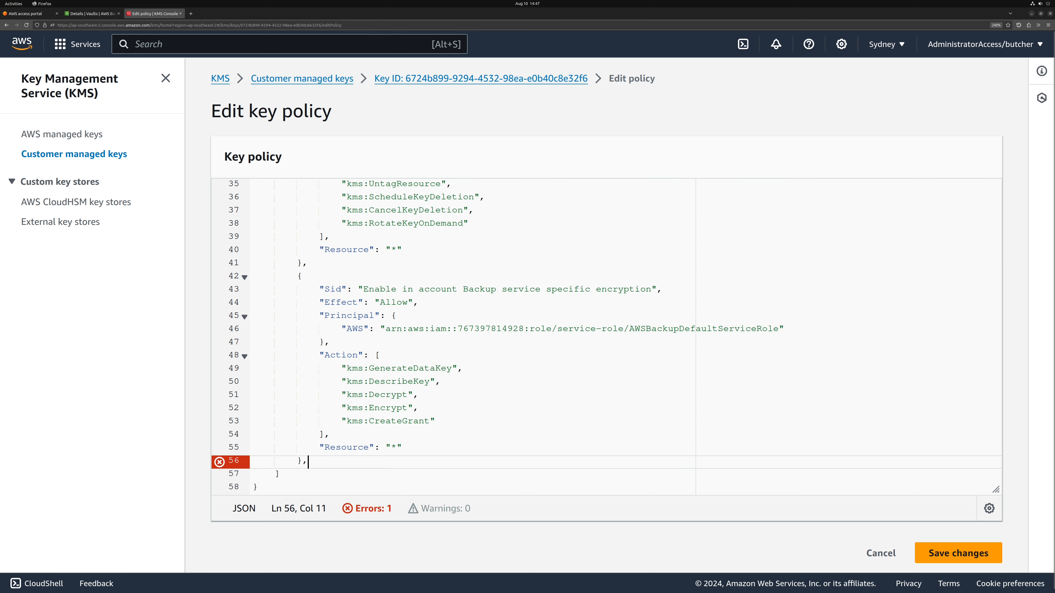
{"action": "key", "text": "Return"}
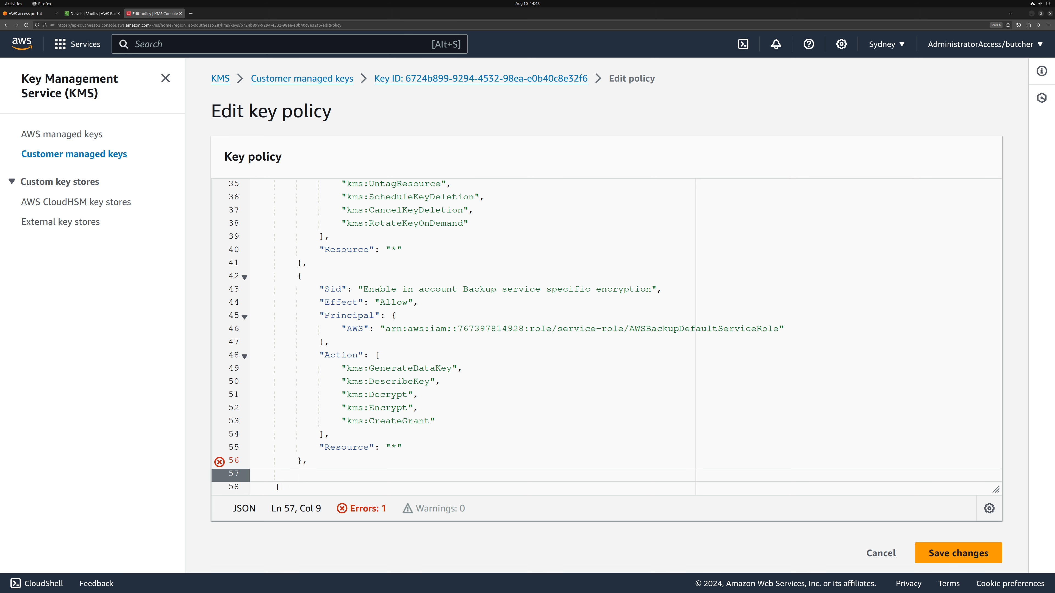
{"action": "key", "text": "ctrl+v"}
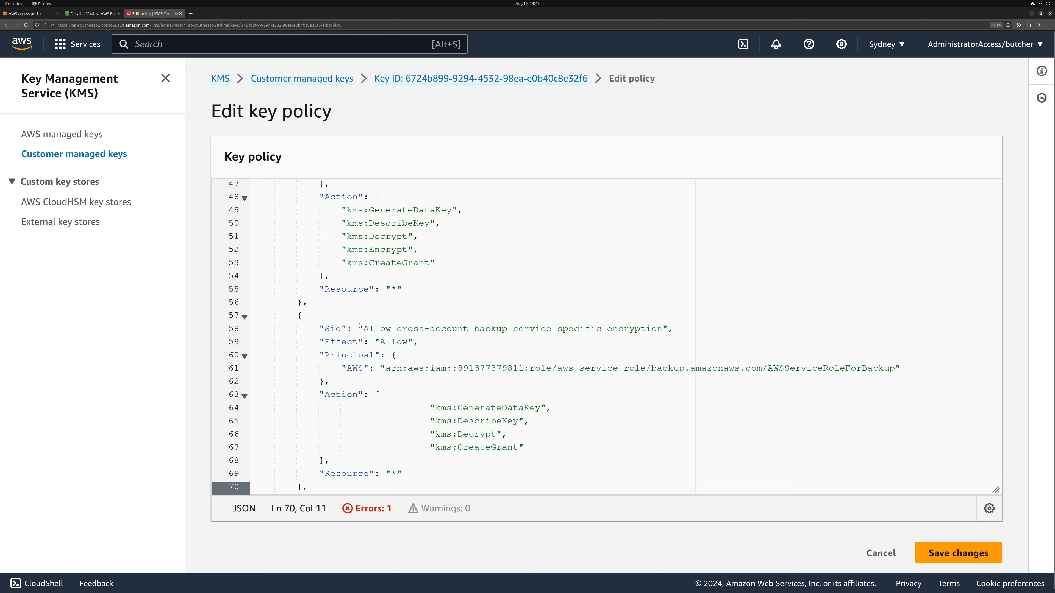
{"action": "scroll", "coordinate": [399, 328], "scroll_direction": "down", "scroll_amount": 1}
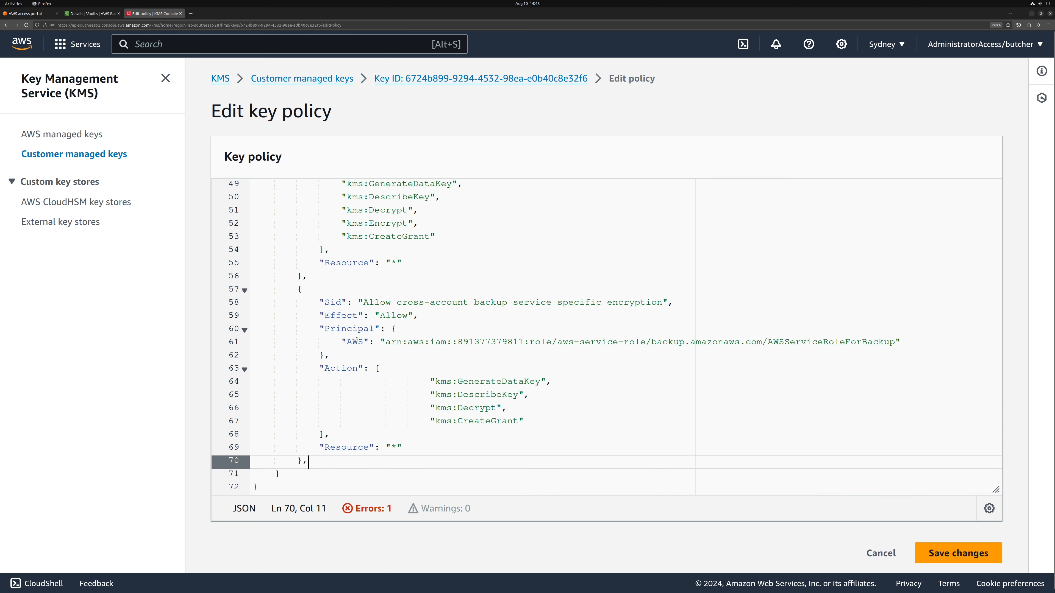
{"action": "double_click", "coordinate": [509, 341]}
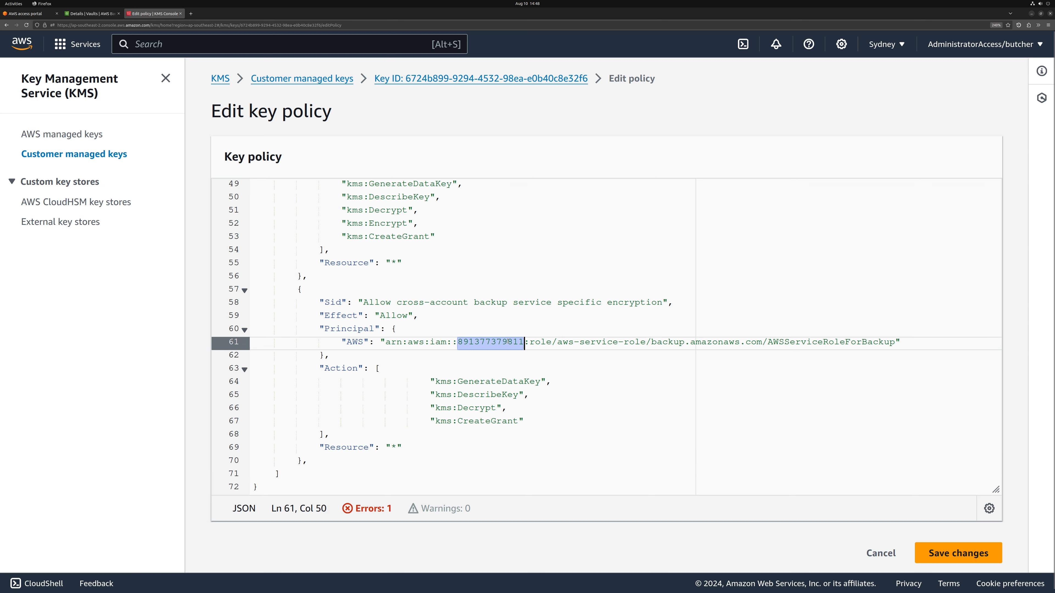
{"action": "double_click", "coordinate": [786, 342]}
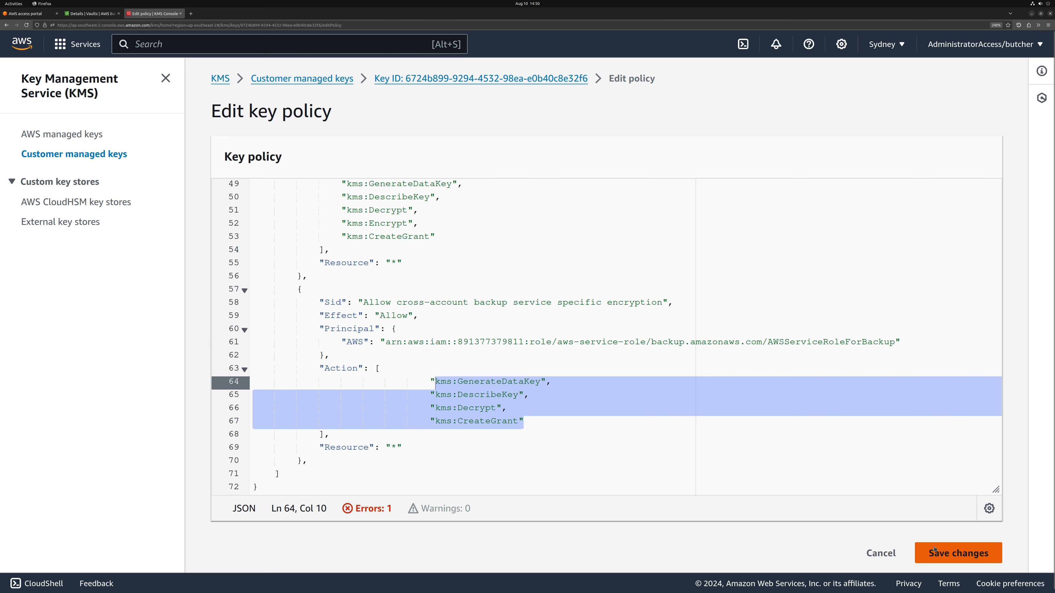
Try to save the key policy, remove the trailing comma after the last statement, and save the changes again.
{"action": "left_click", "coordinate": [933, 550]}
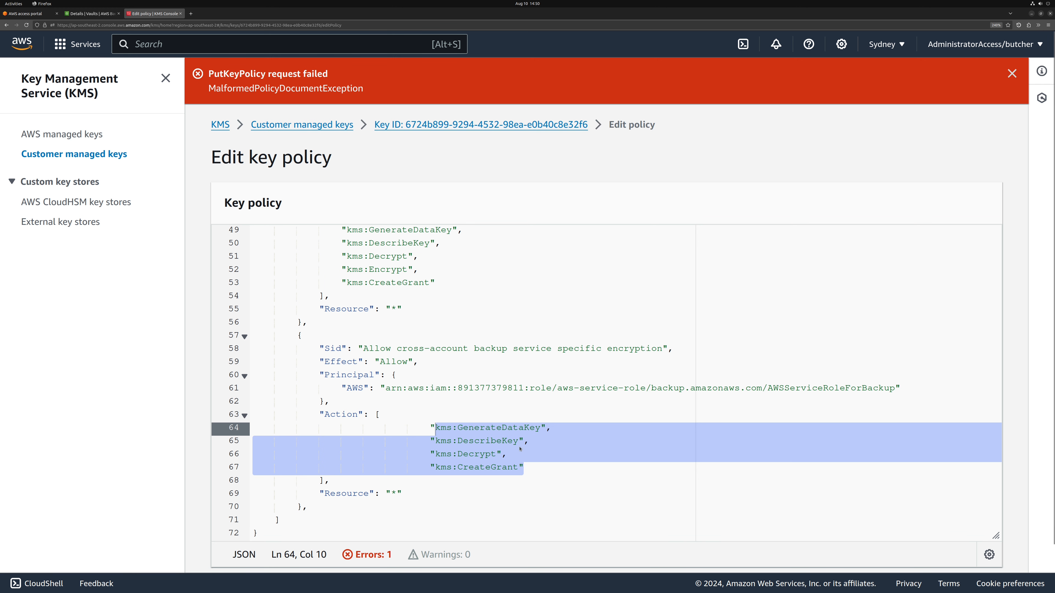
{"action": "left_click", "coordinate": [310, 504]}
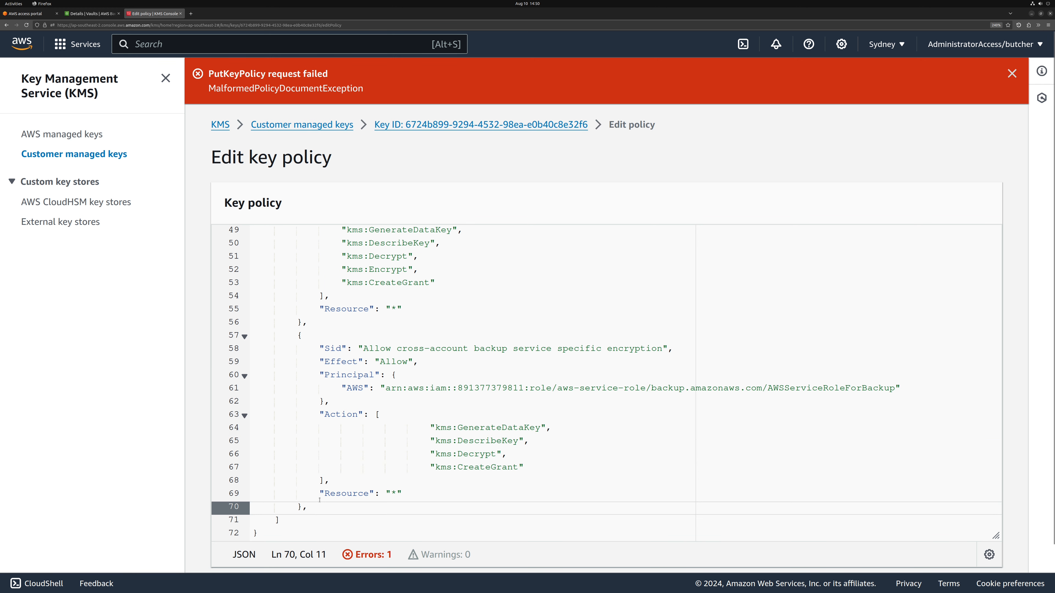
{"action": "key", "text": "BackSpace"}
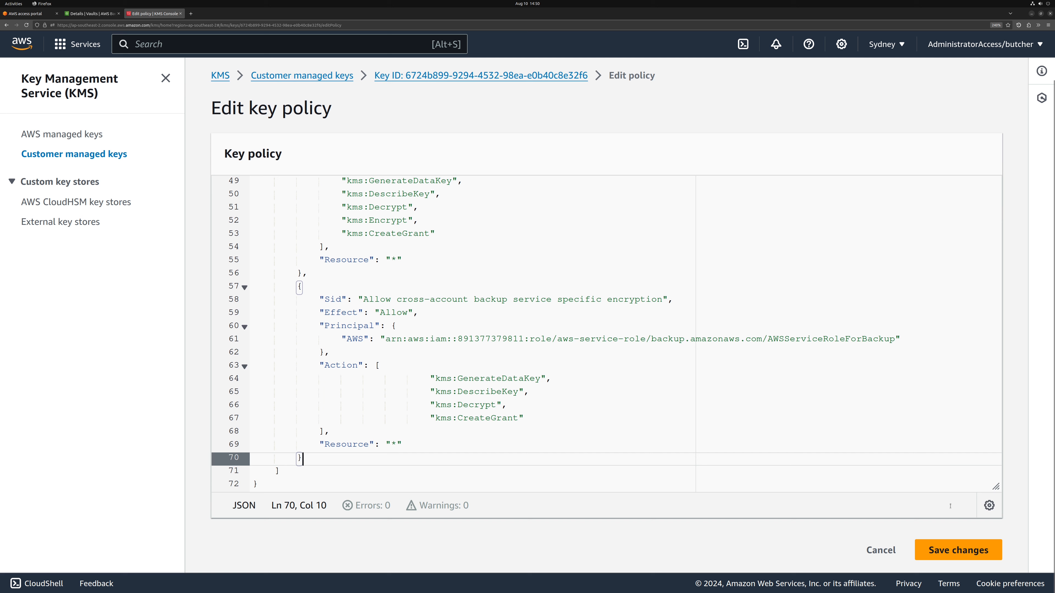
{"action": "left_click", "coordinate": [952, 545]}
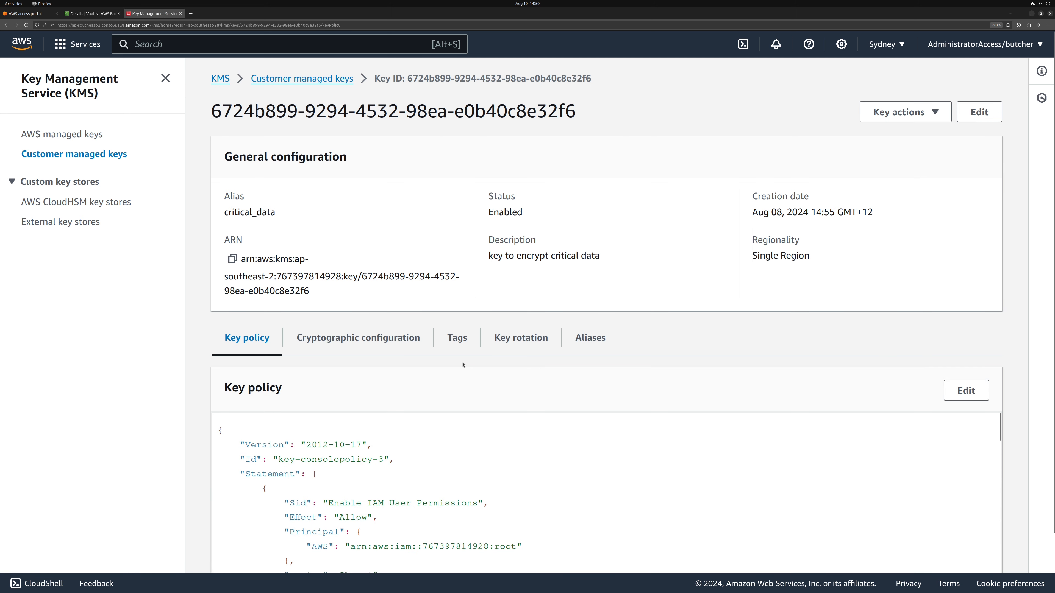
{"action": "scroll", "coordinate": [463, 365], "scroll_direction": "down", "scroll_amount": 2}
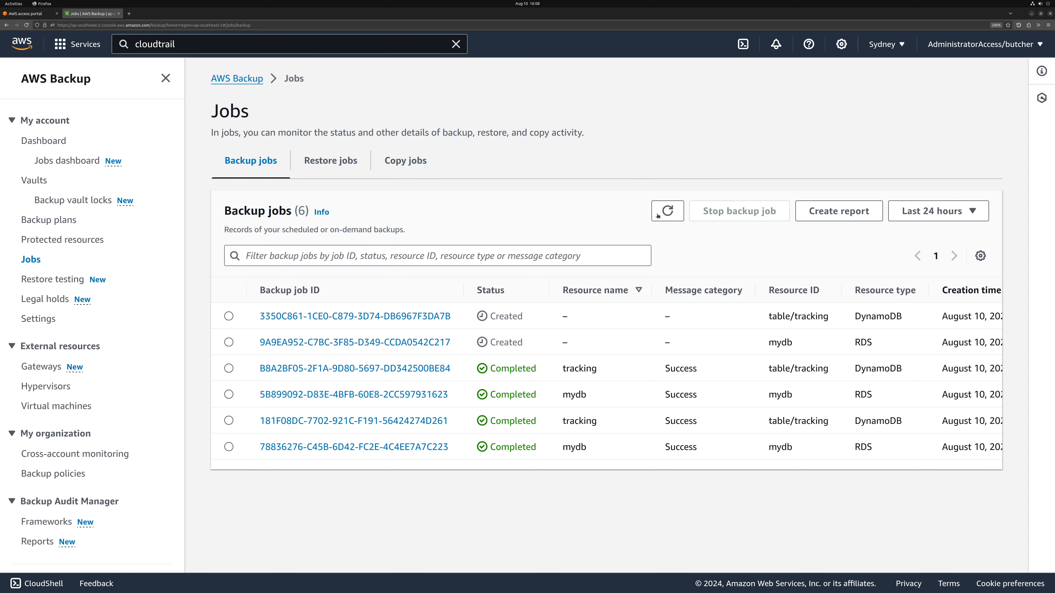
Refresh the backup jobs list, examine the completed tracking and mydb jobs, and open the copy jobs.
{"action": "left_click", "coordinate": [657, 216]}
{"action": "left_click_drag", "start_coordinate": [220, 373], "coordinate": [284, 407]}
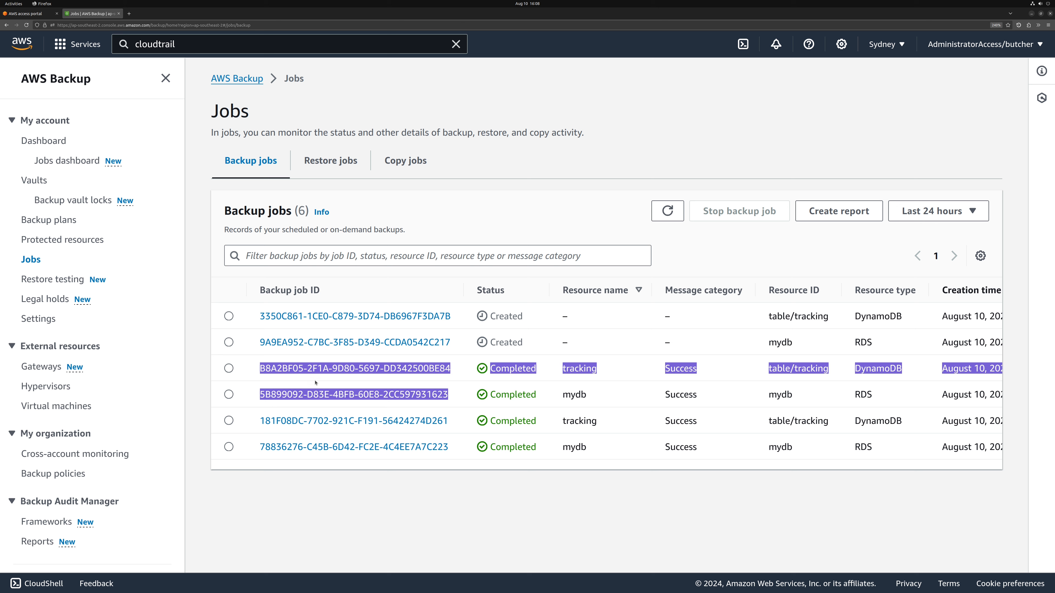
{"action": "left_click", "coordinate": [336, 485]}
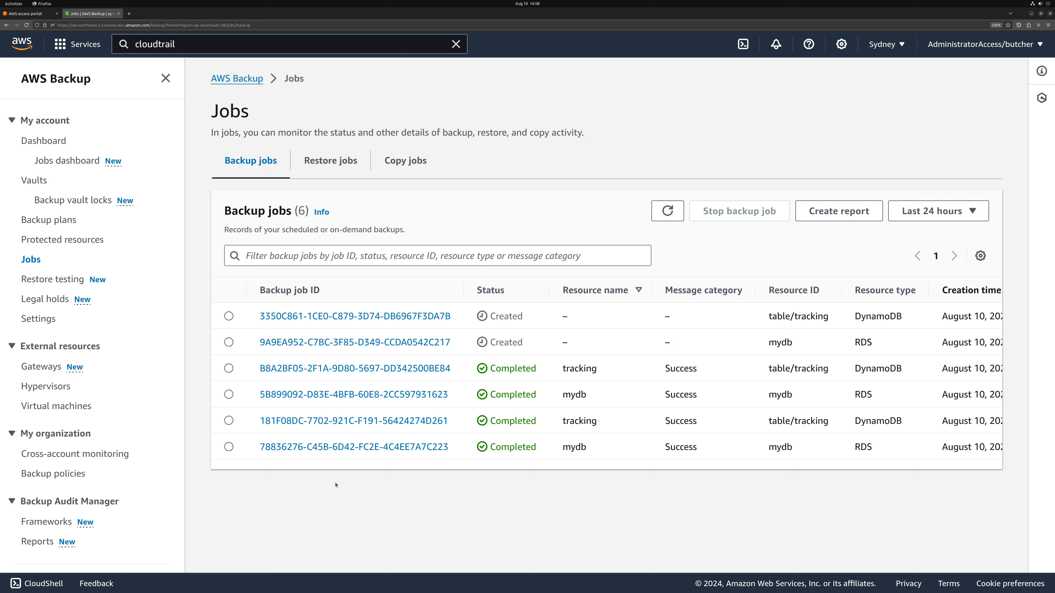
{"action": "left_click", "coordinate": [405, 160]}
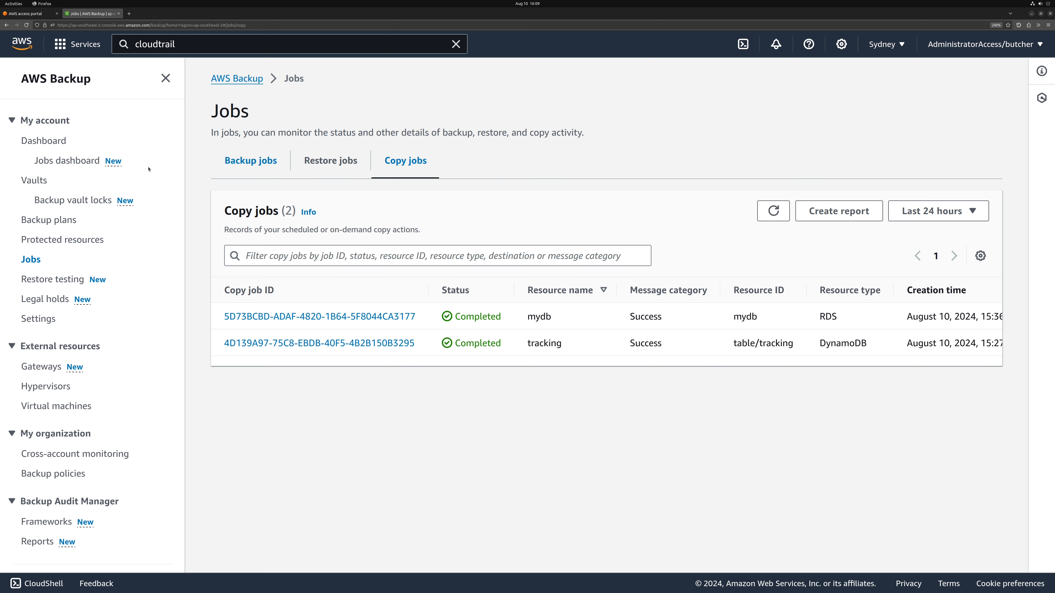
Open the prod vault's details and review its recovery points.
{"action": "left_click", "coordinate": [34, 181]}
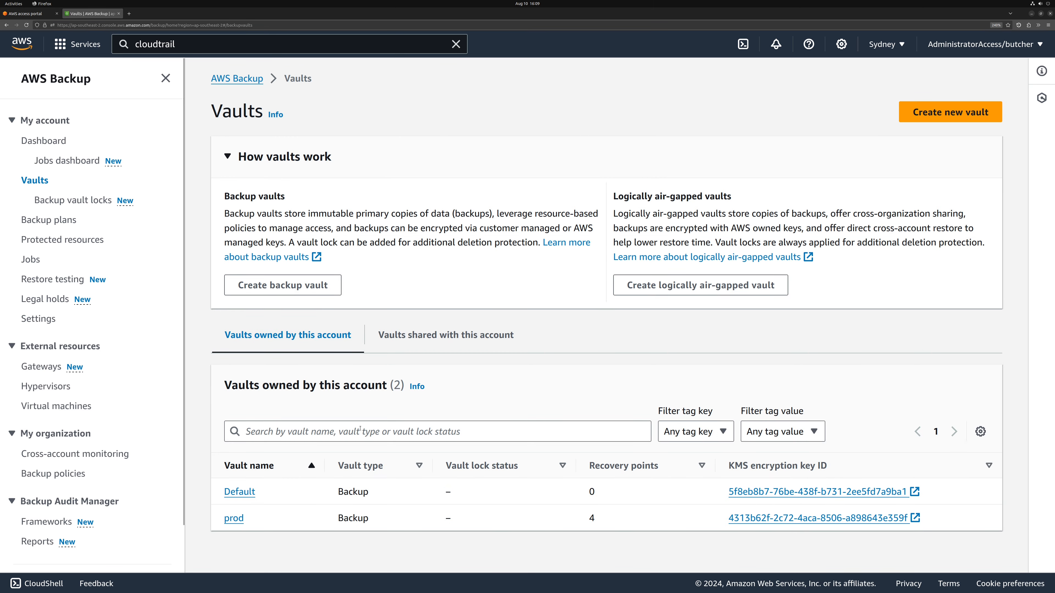
{"action": "left_click", "coordinate": [233, 518]}
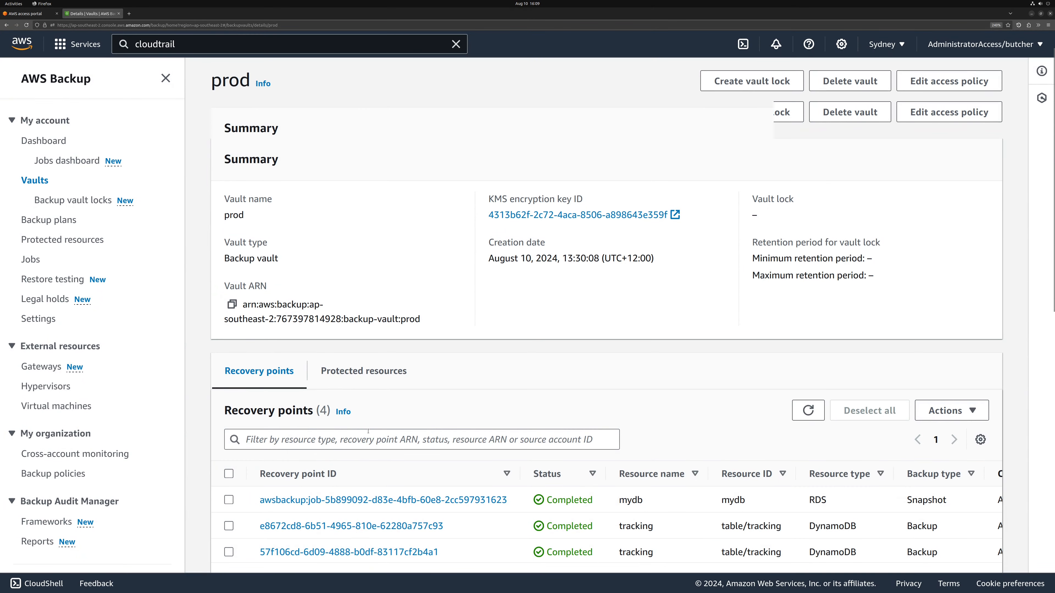
{"action": "scroll", "coordinate": [367, 432], "scroll_direction": "down", "scroll_amount": 3}
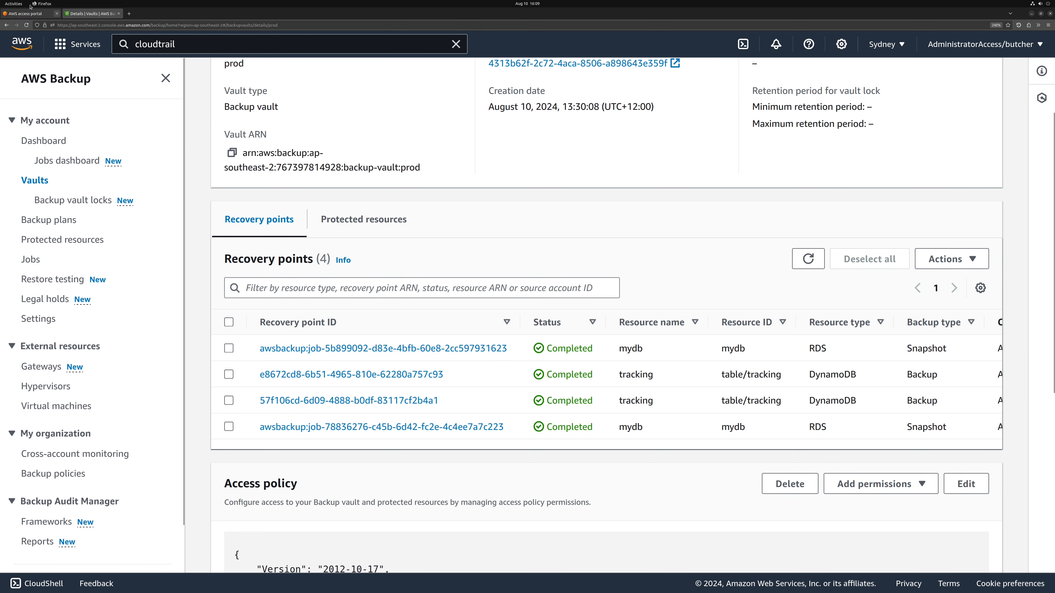
Sign in to the backup account with AdministratorAccess from the access portal and review the central vault's recovery points in AWS Backup.
{"action": "left_click", "coordinate": [25, 13]}
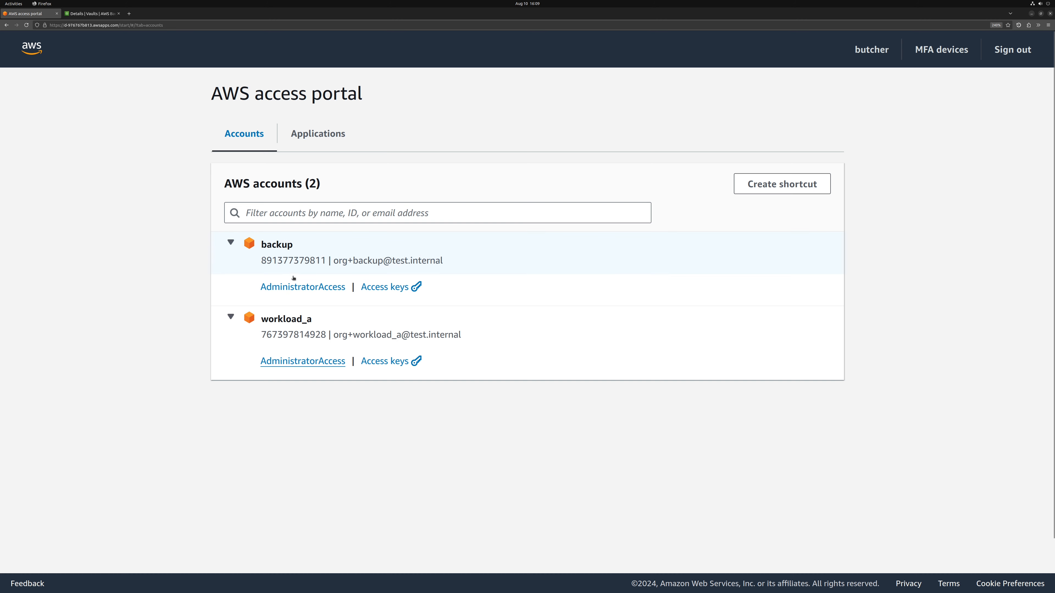
{"action": "left_click", "coordinate": [293, 287]}
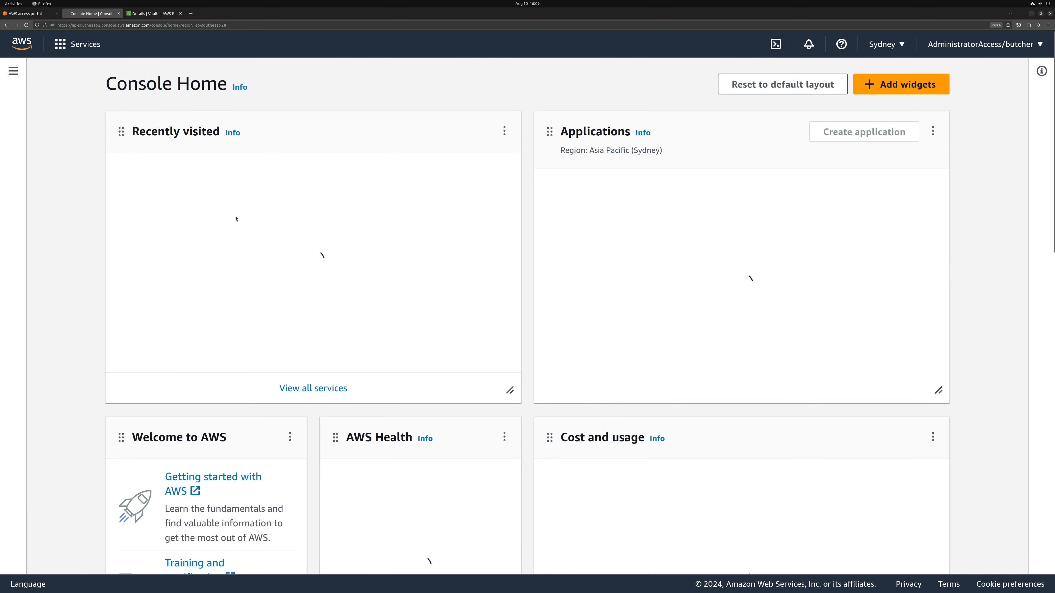
{"action": "left_click", "coordinate": [151, 172]}
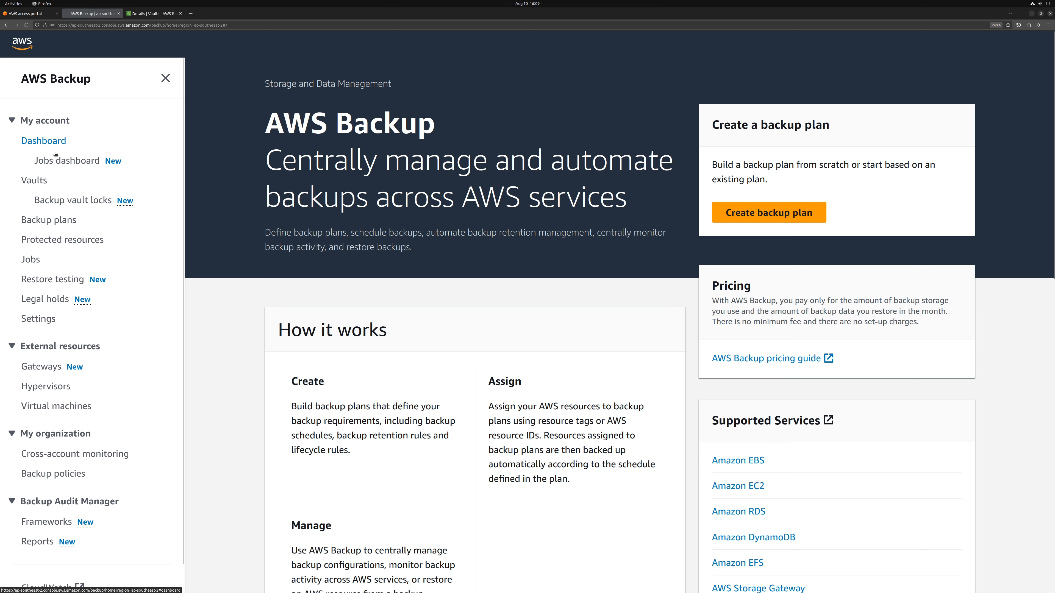
{"action": "left_click", "coordinate": [42, 180]}
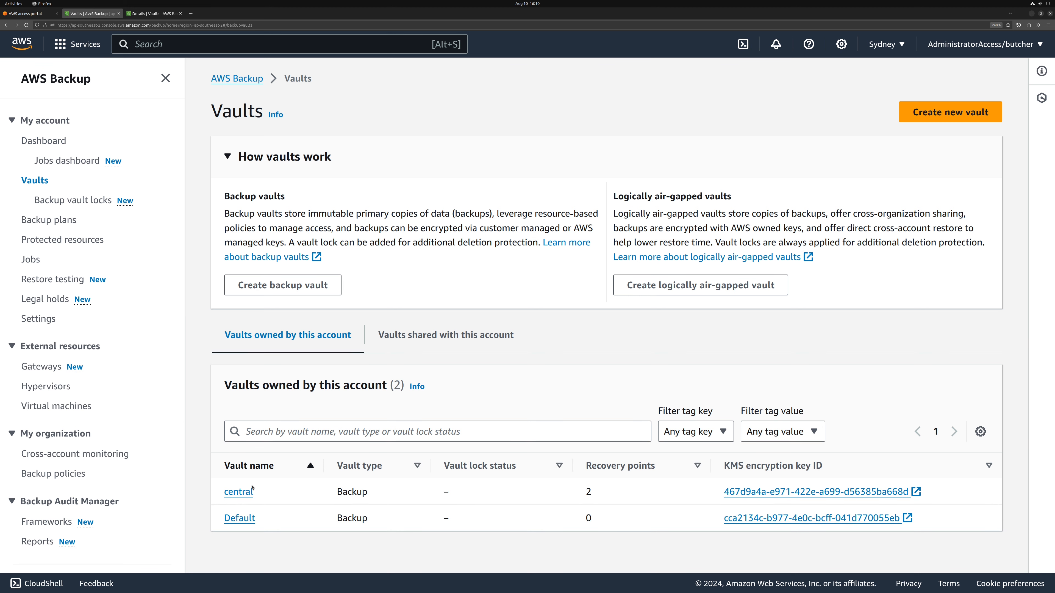
{"action": "left_click", "coordinate": [239, 492]}
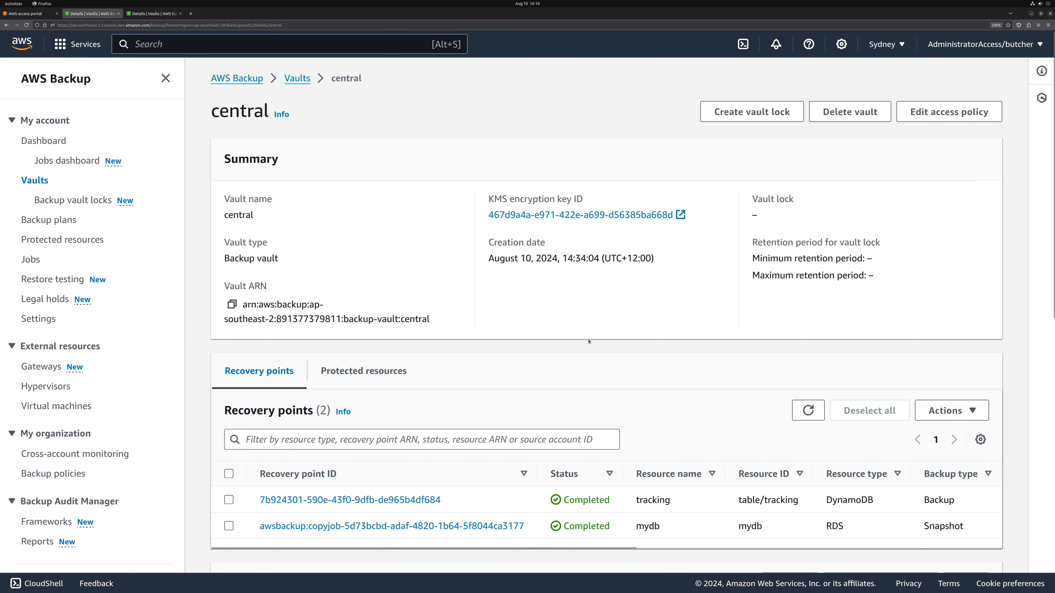
{"action": "scroll", "coordinate": [569, 455], "scroll_direction": "down", "scroll_amount": 2}
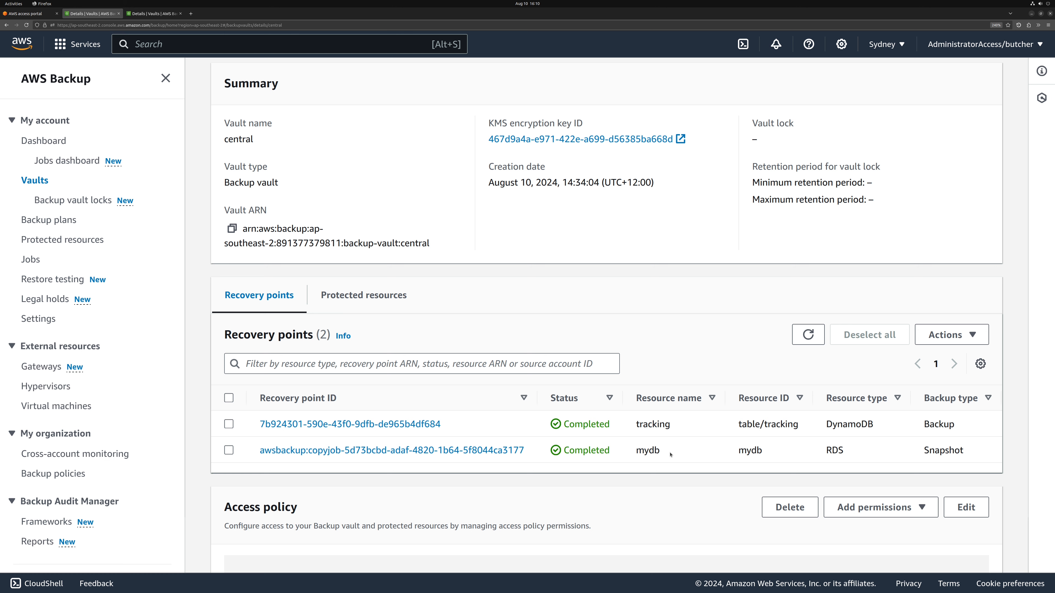
Open the tracking DynamoDB recovery point, examine its copy summary and encryption key, and return to the central vault.
{"action": "left_click", "coordinate": [350, 424]}
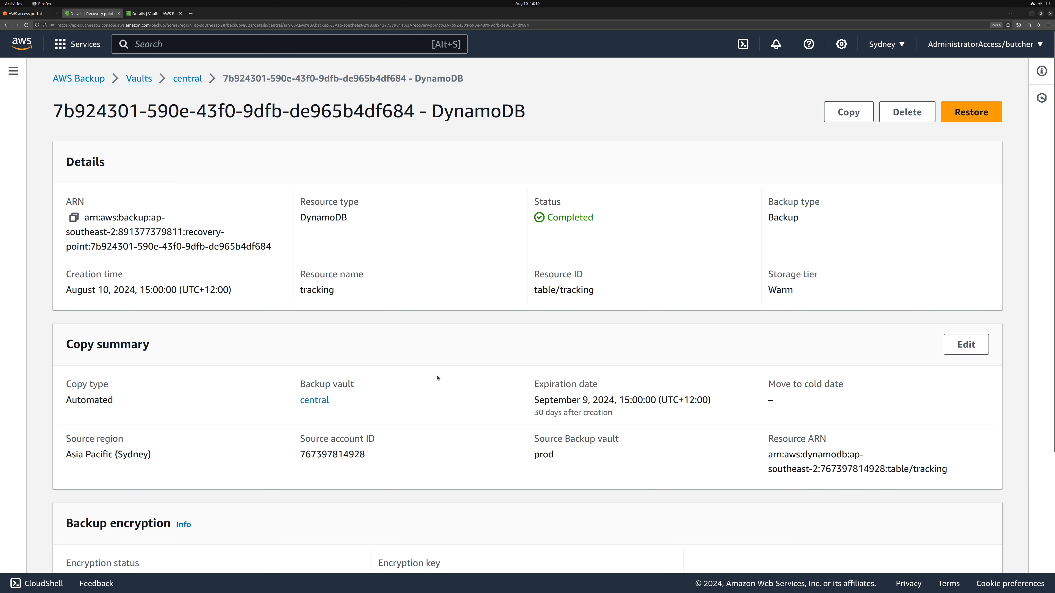
{"action": "scroll", "coordinate": [437, 378], "scroll_direction": "down", "scroll_amount": 3}
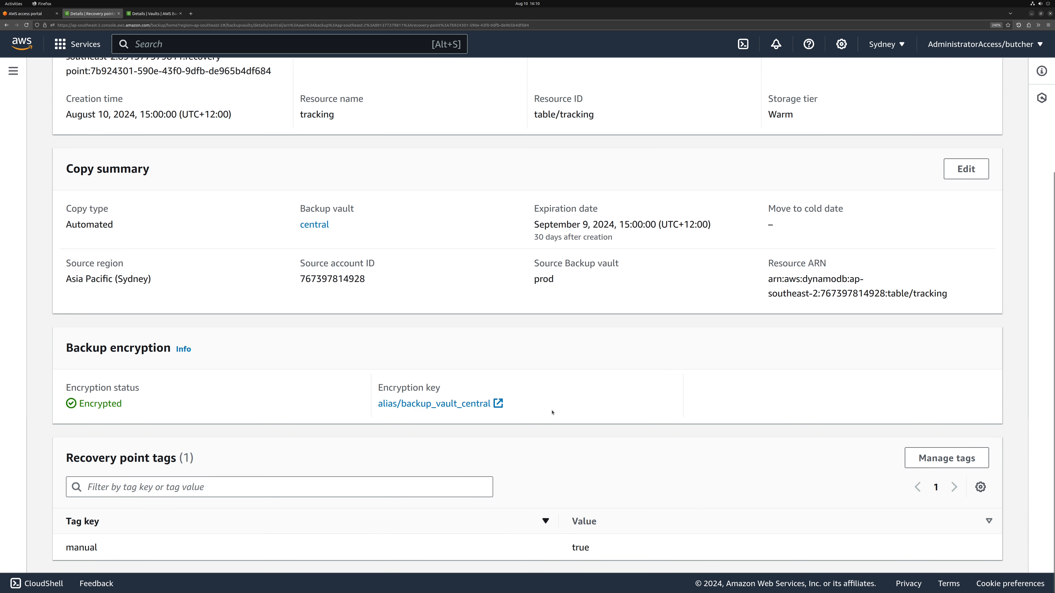
{"action": "left_click_drag", "start_coordinate": [516, 407], "coordinate": [379, 391]}
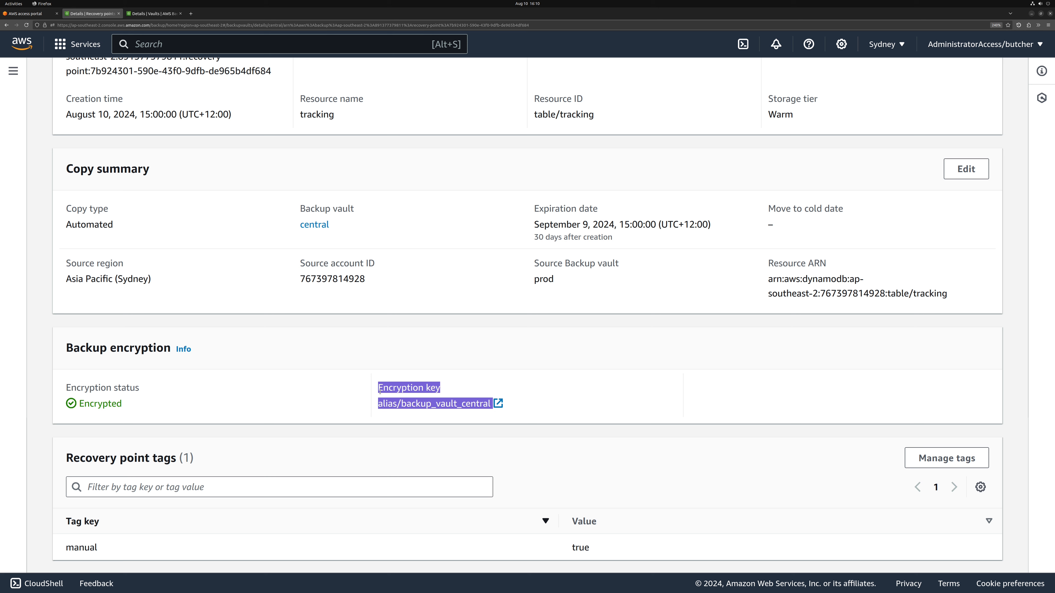
{"action": "scroll", "coordinate": [431, 333], "scroll_direction": "up", "scroll_amount": 5}
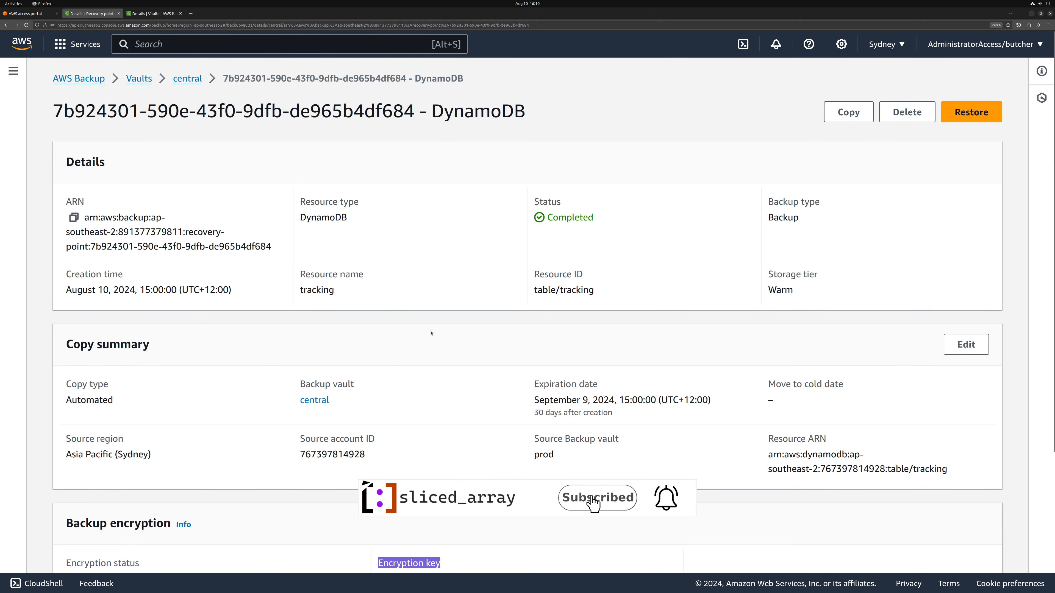
{"action": "left_click", "coordinate": [187, 78]}
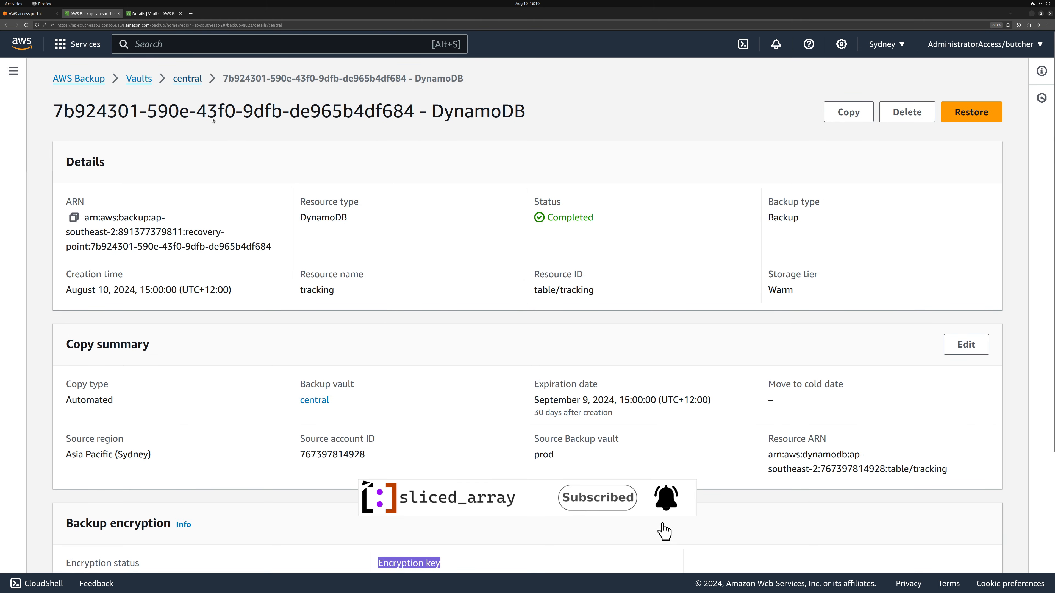